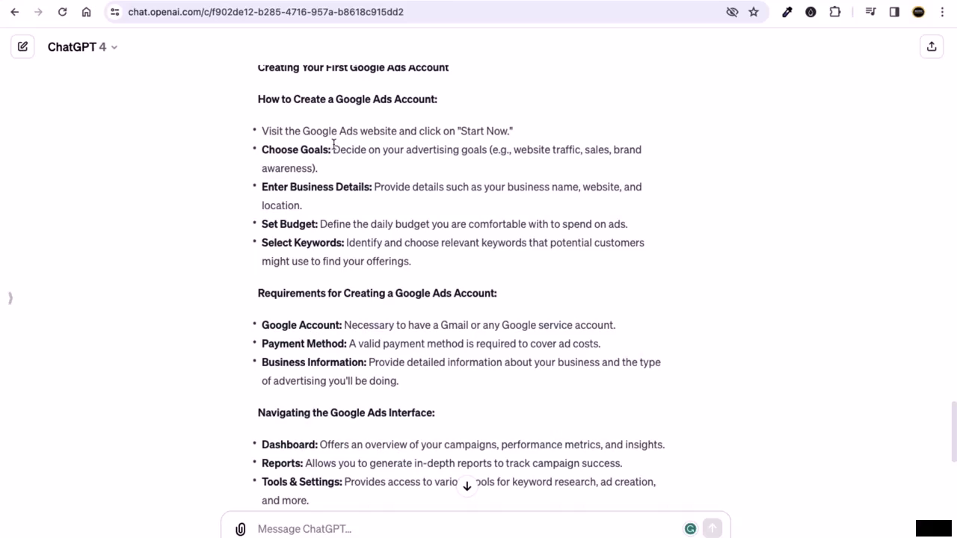
- Highlight, then clear, the 'Visit the Google Ads website' step in ChatGPT's account-creation answer
{"action": "left_click_drag", "start_coordinate": [293, 133], "coordinate": [533, 140]}
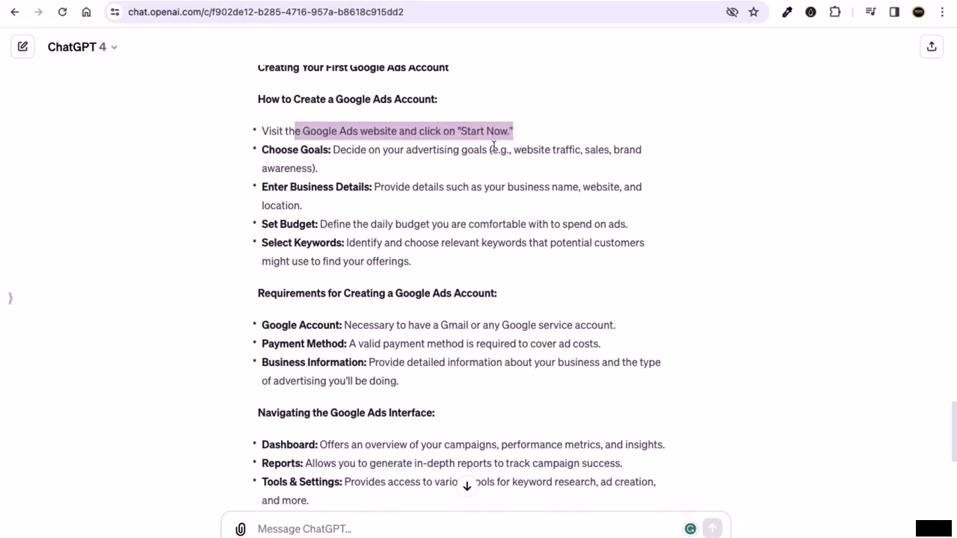
{"action": "left_click", "coordinate": [347, 204]}
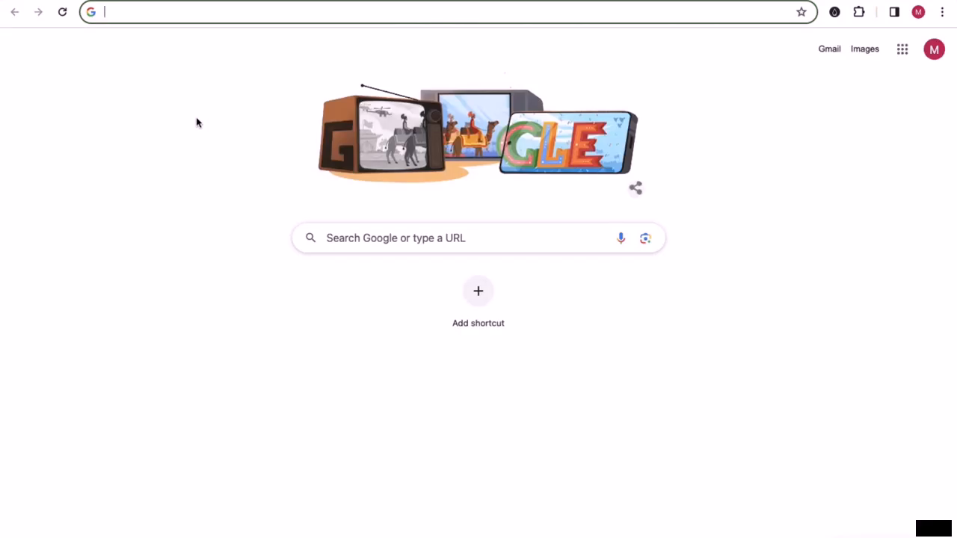
- Search Google for 'Google ads' and scroll down the results toward ads.google.com
{"action": "type", "text": "GOOGLE"}
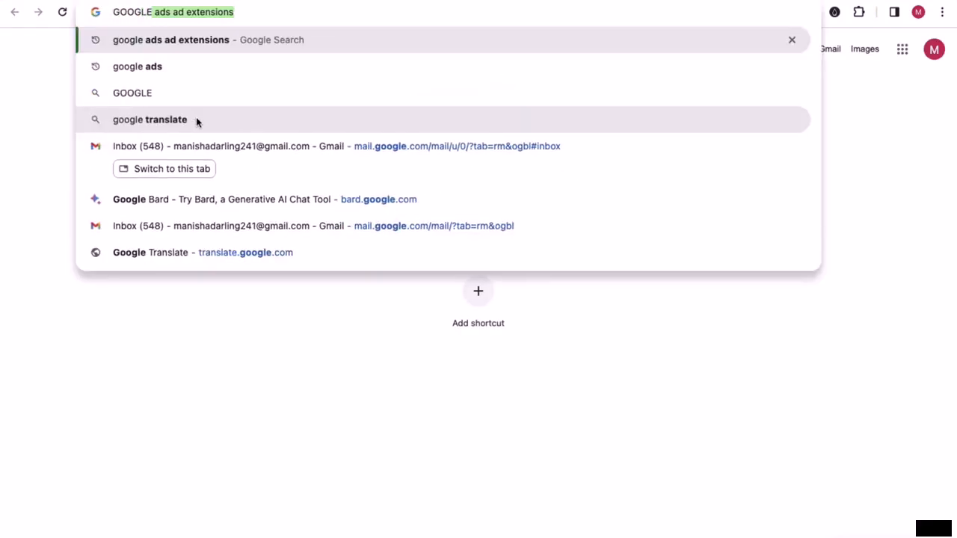
{"action": "key", "text": "super+a"}
{"action": "type", "text": "gOOG"}
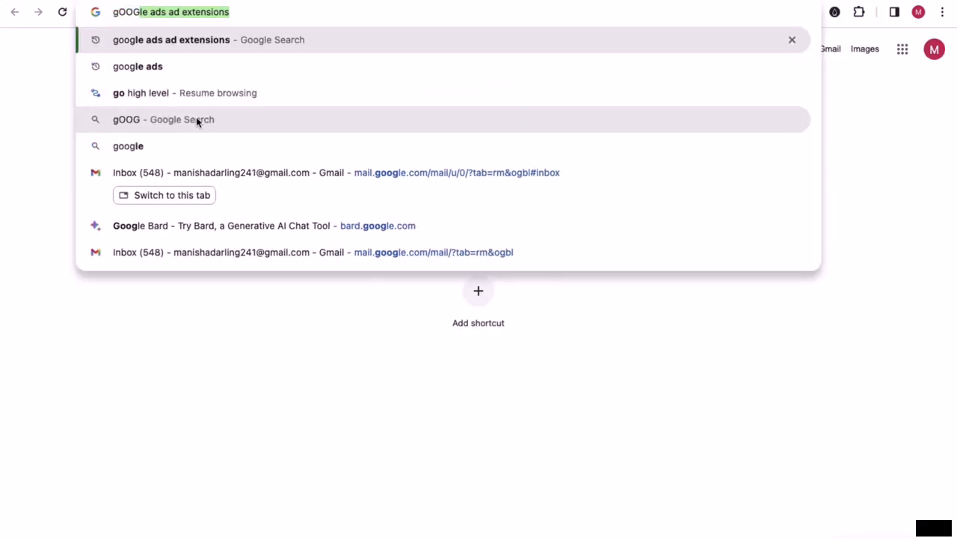
{"action": "key", "text": "super+a"}
{"action": "type", "text": "GO"}
{"action": "key", "text": "BackSpace"}
{"action": "key", "text": "BackSpace"}
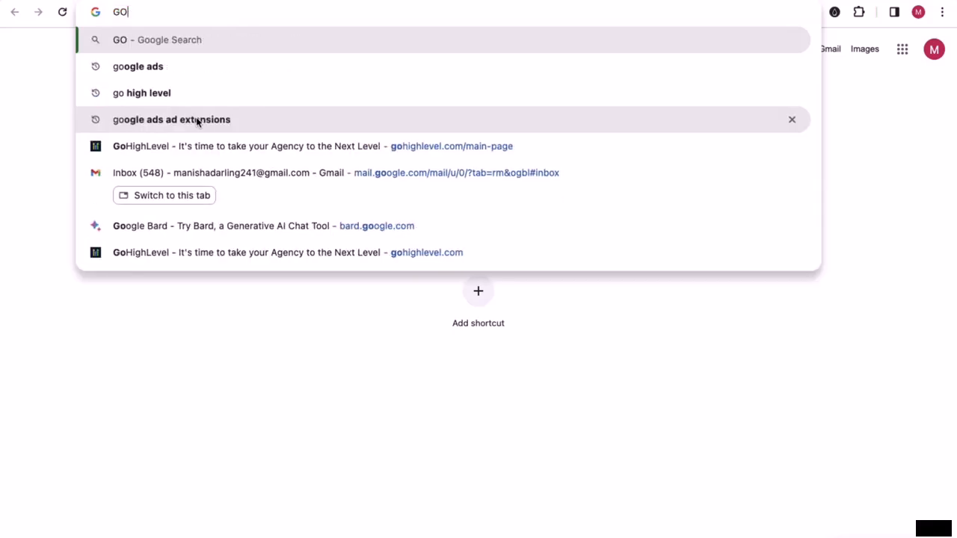
{"action": "type", "text": "oogle ads"}
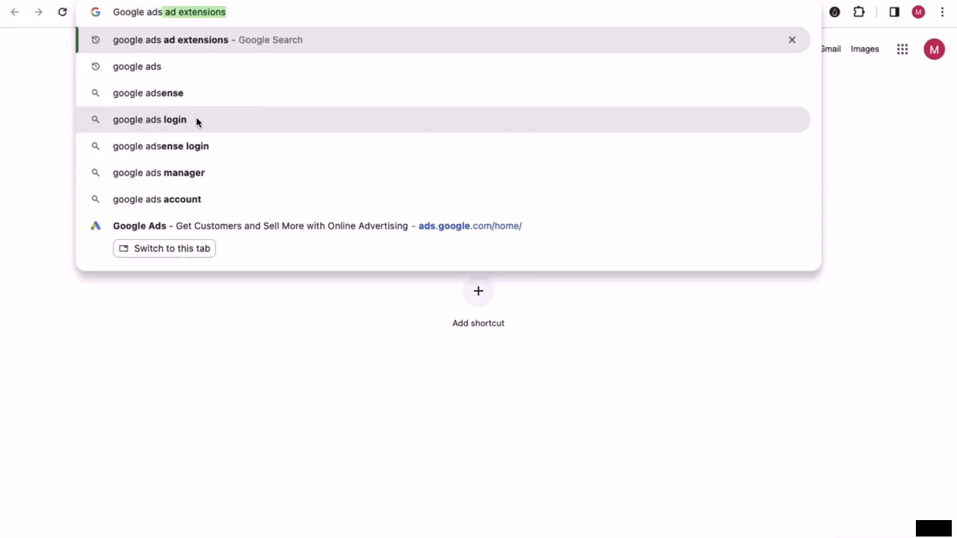
{"action": "key", "text": "BackSpace"}
{"action": "key", "text": "Return"}
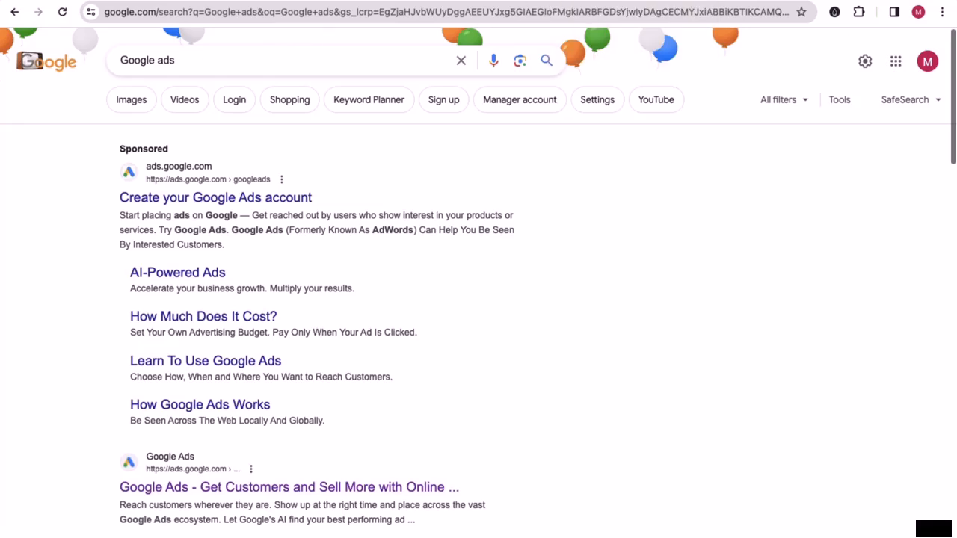
{"action": "scroll", "coordinate": [71, 299], "scroll_direction": "down", "scroll_amount": 4}
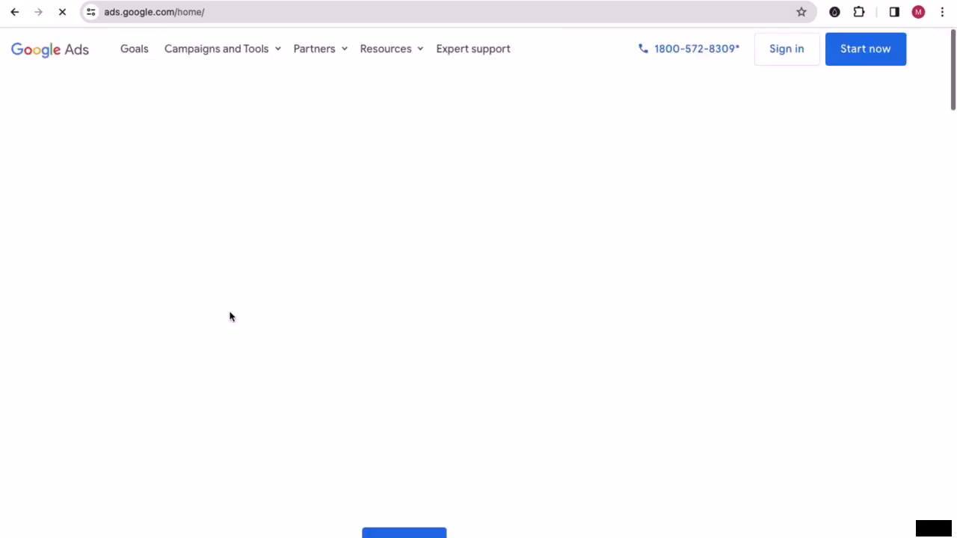
- Scroll down and back up the Google Ads home page
{"action": "scroll", "coordinate": [431, 329], "scroll_direction": "down", "scroll_amount": 15}
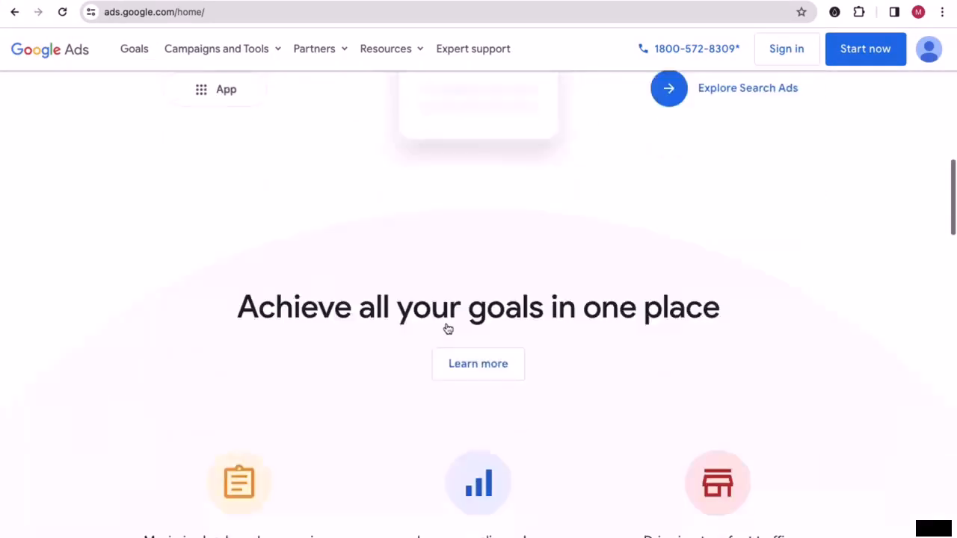
{"action": "scroll", "coordinate": [459, 332], "scroll_direction": "up", "scroll_amount": 15}
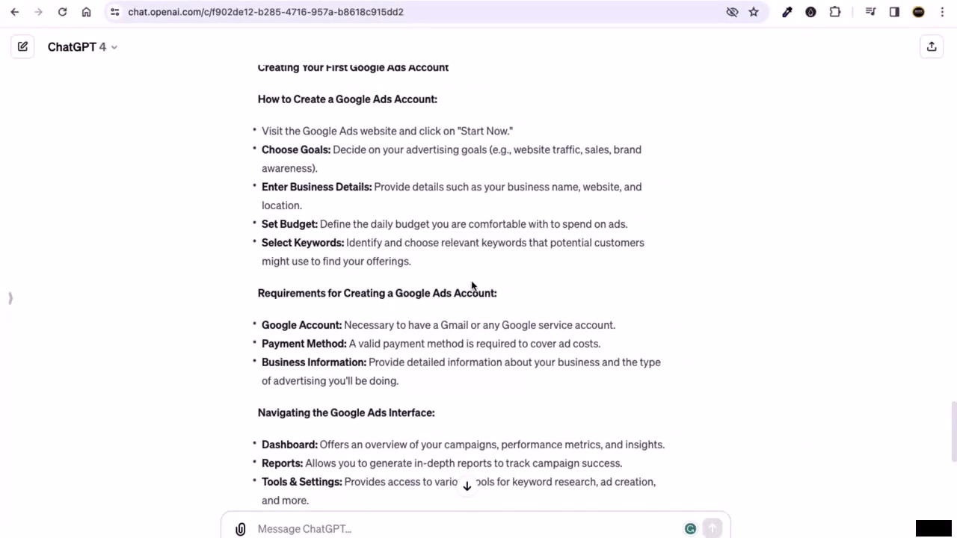
- Highlight the Requirements heading and the Google Account requirement line in ChatGPT's guide
{"action": "scroll", "coordinate": [473, 286], "scroll_direction": "down", "scroll_amount": 1}
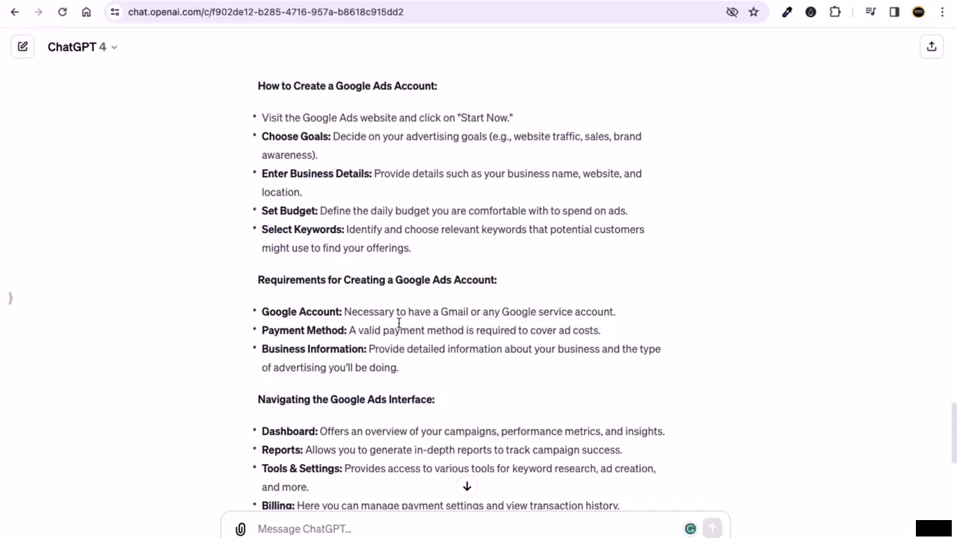
{"action": "left_click_drag", "start_coordinate": [286, 280], "coordinate": [479, 280]}
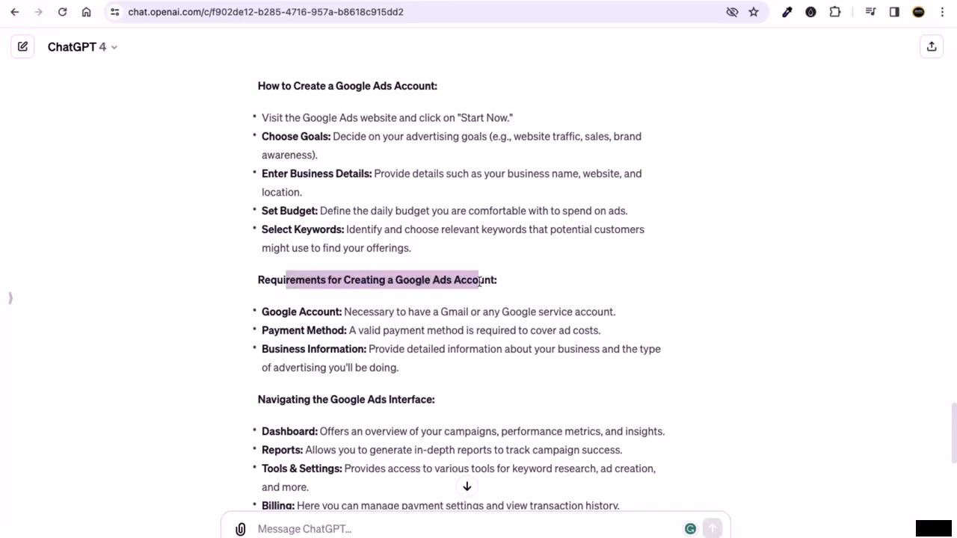
{"action": "left_click", "coordinate": [419, 317]}
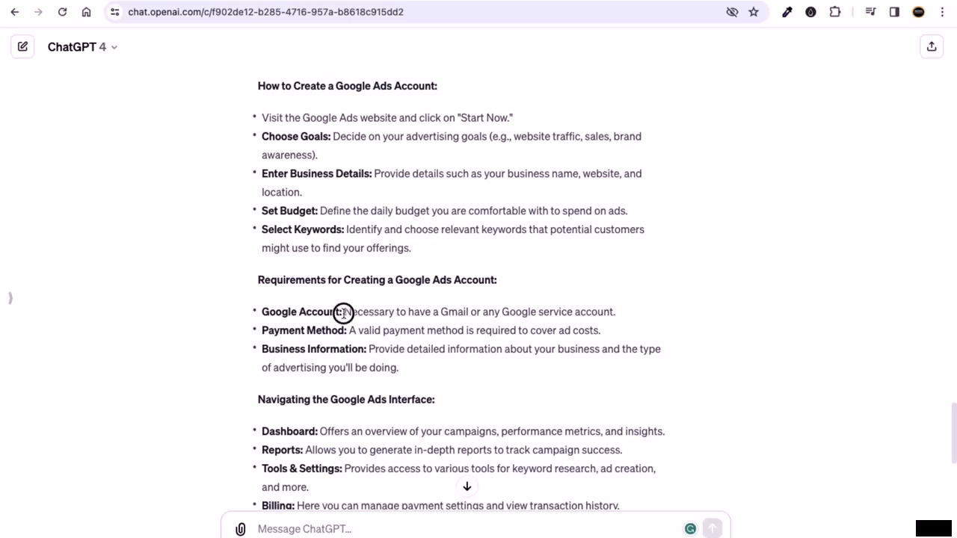
{"action": "left_click_drag", "start_coordinate": [343, 313], "coordinate": [598, 325]}
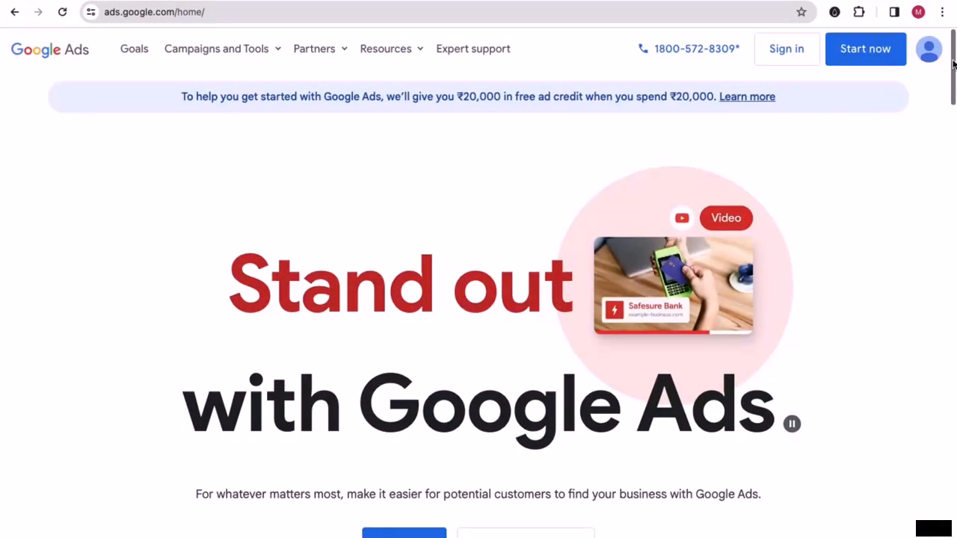
{"action": "left_click", "coordinate": [903, 2]}
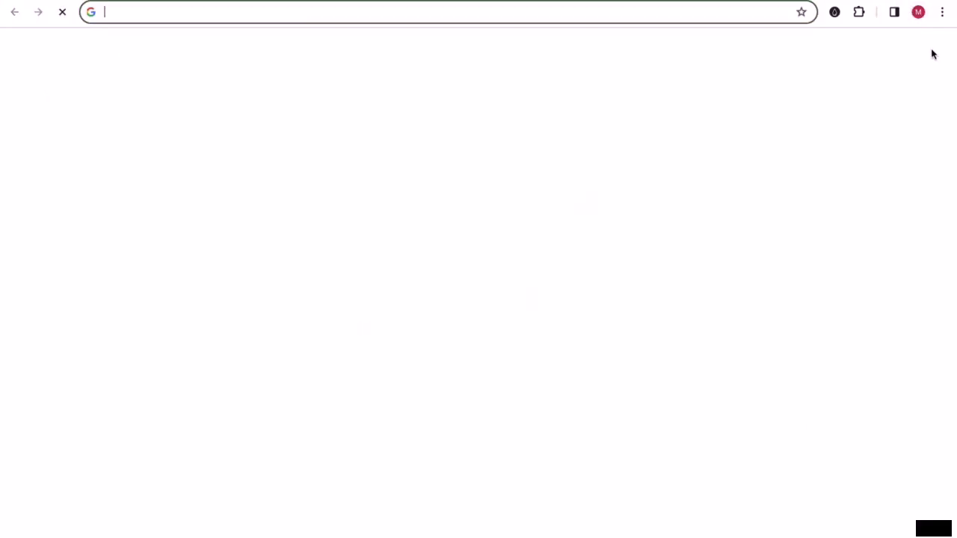
{"action": "left_click", "coordinate": [933, 52]}
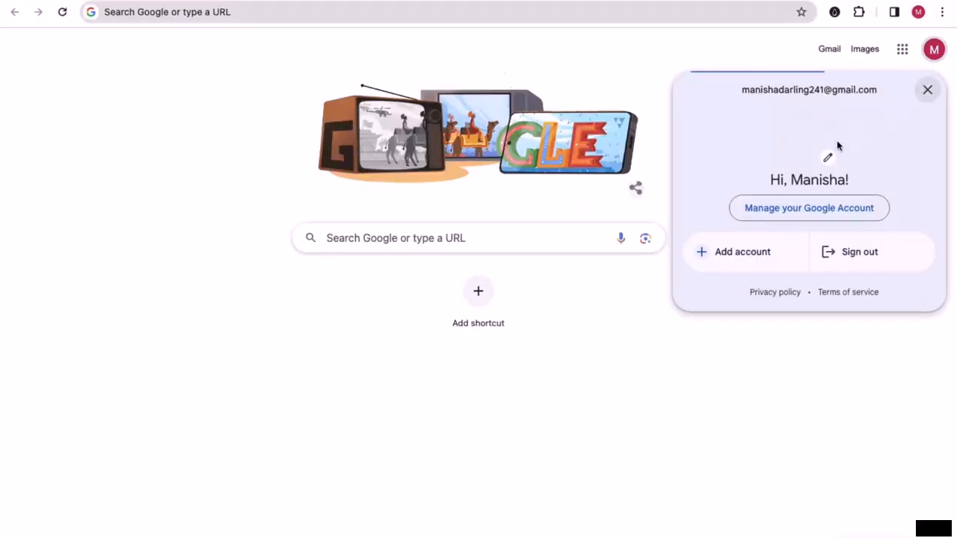
{"action": "left_click_drag", "start_coordinate": [746, 90], "coordinate": [875, 88]}
{"action": "left_click", "coordinate": [634, 68]}
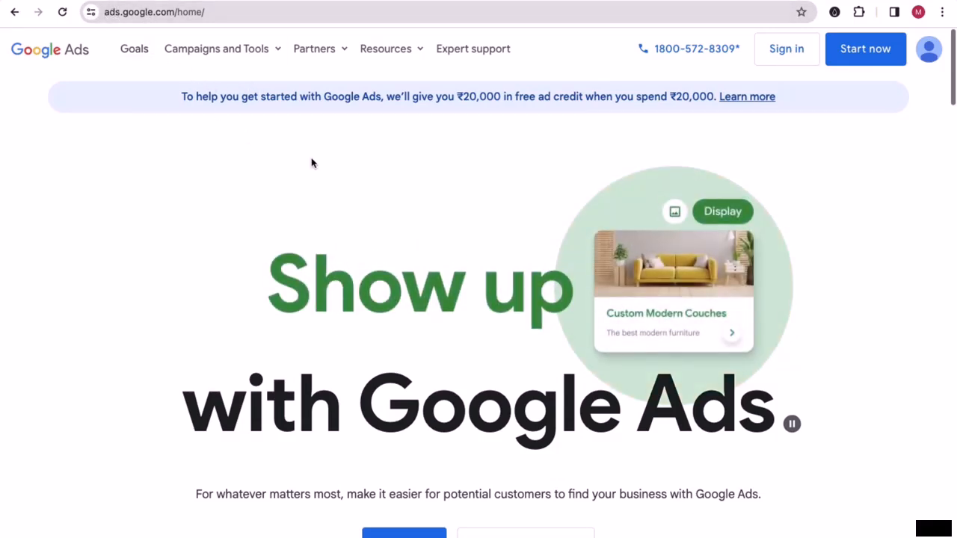
{"action": "left_click", "coordinate": [890, 59]}
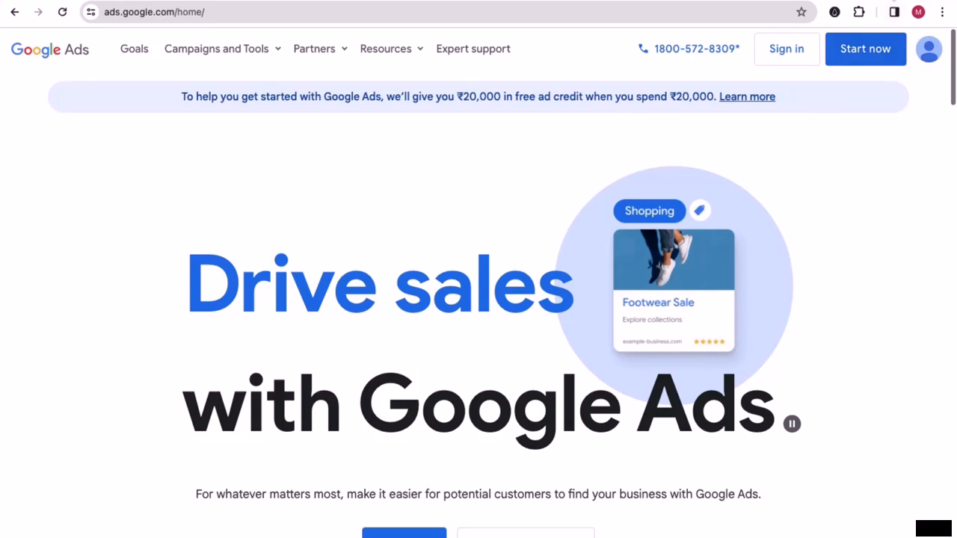
{"action": "key", "text": "super+t"}
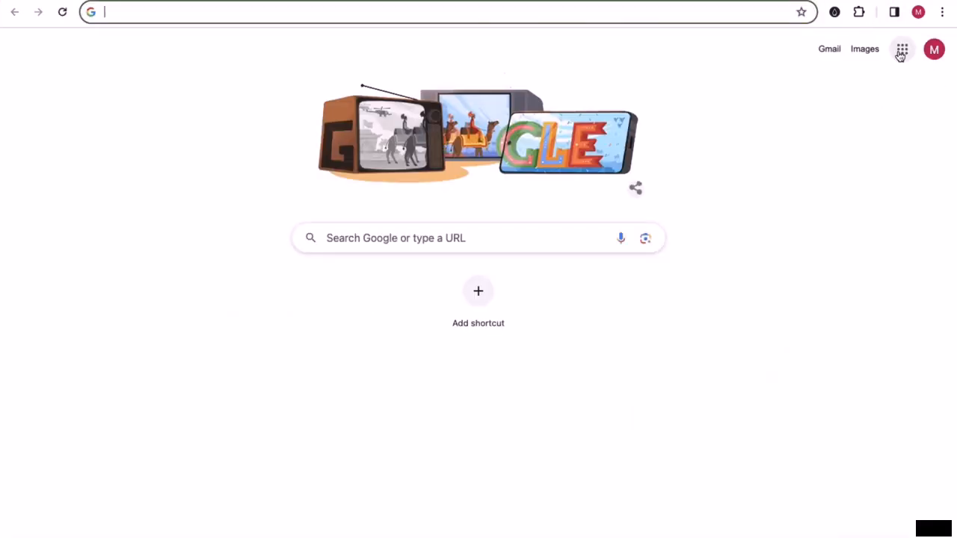
{"action": "left_click", "coordinate": [906, 59]}
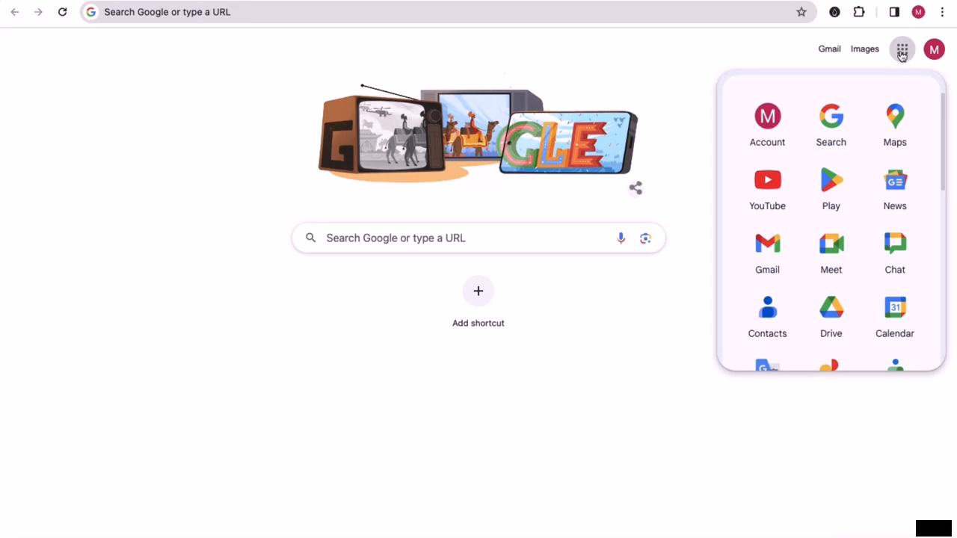
{"action": "scroll", "coordinate": [857, 197], "scroll_direction": "down", "scroll_amount": 7}
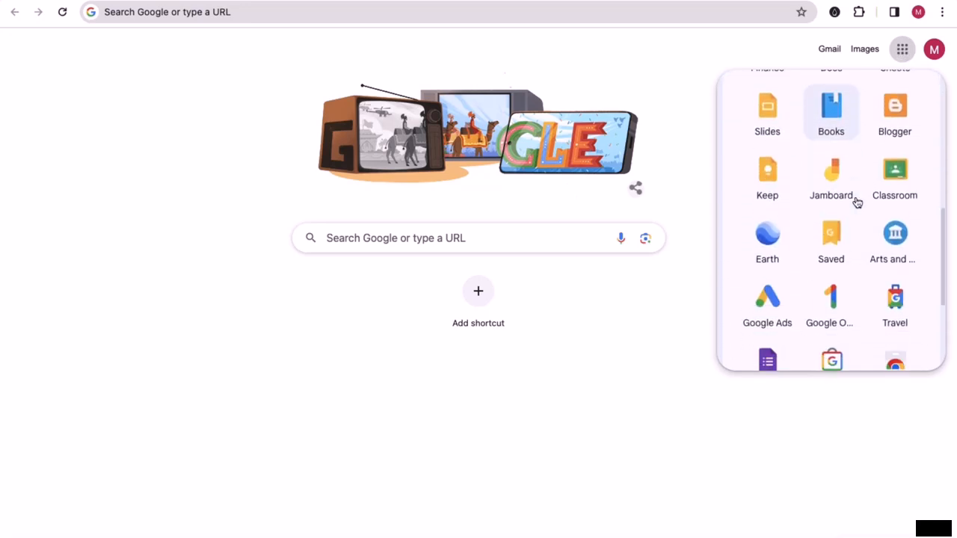
{"action": "scroll", "coordinate": [857, 201], "scroll_direction": "down", "scroll_amount": 5}
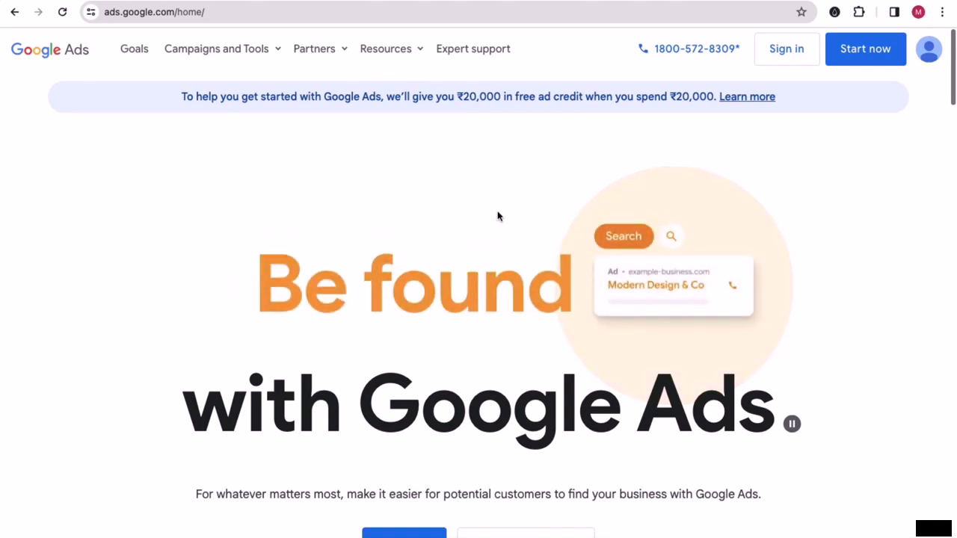
- Start the Google Ads sign-up with Start now, then open a new tab in the ChatGPT window
{"action": "left_click", "coordinate": [869, 60]}
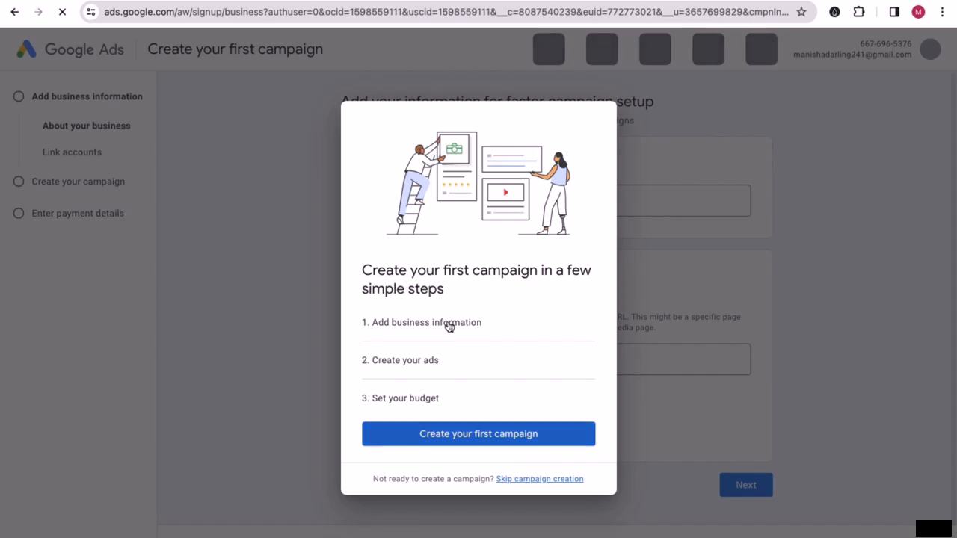
{"action": "key", "text": "ctrl+Left"}
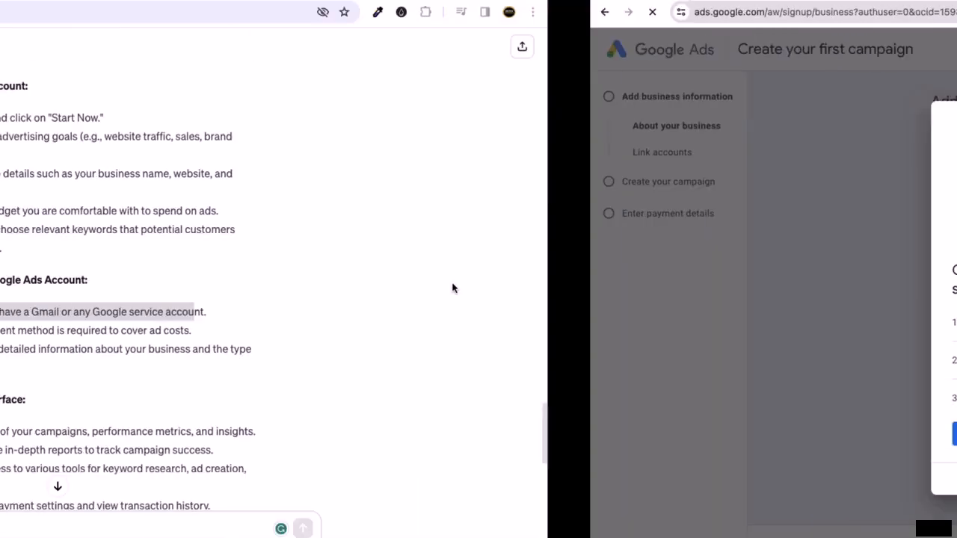
{"action": "key", "text": "super+t"}
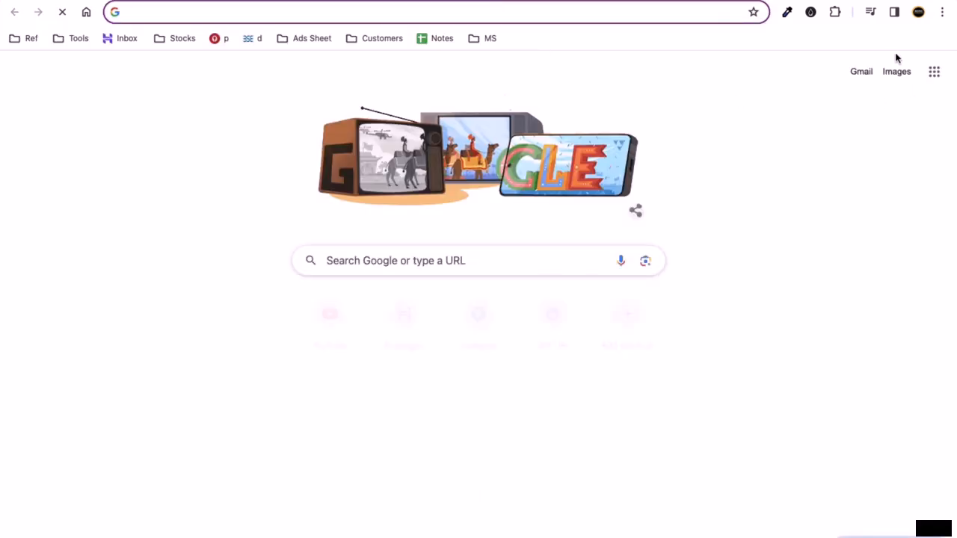
- Open Google Ads from the Google apps grid and sign in to it
{"action": "left_click", "coordinate": [933, 72]}
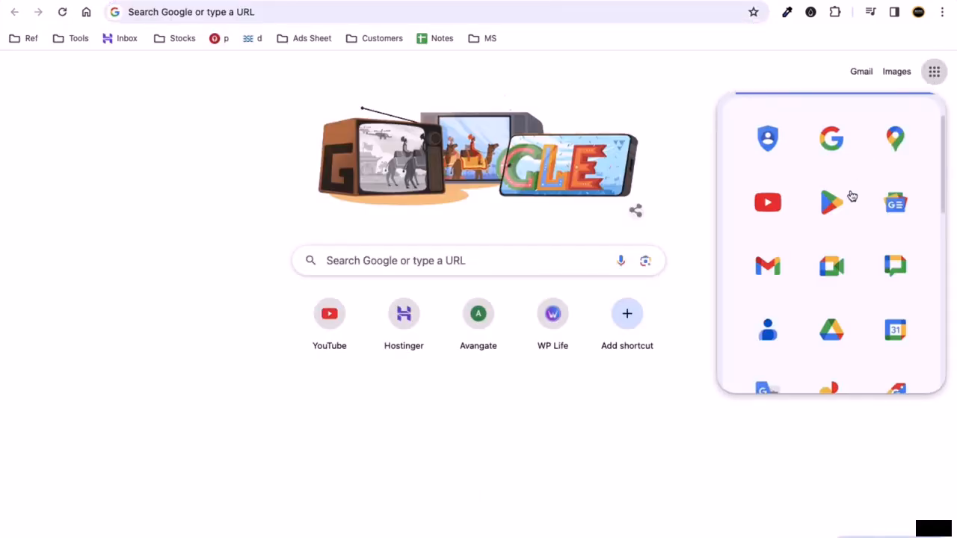
{"action": "scroll", "coordinate": [830, 247], "scroll_direction": "down", "scroll_amount": 1}
{"action": "scroll", "coordinate": [819, 293], "scroll_direction": "down", "scroll_amount": 5}
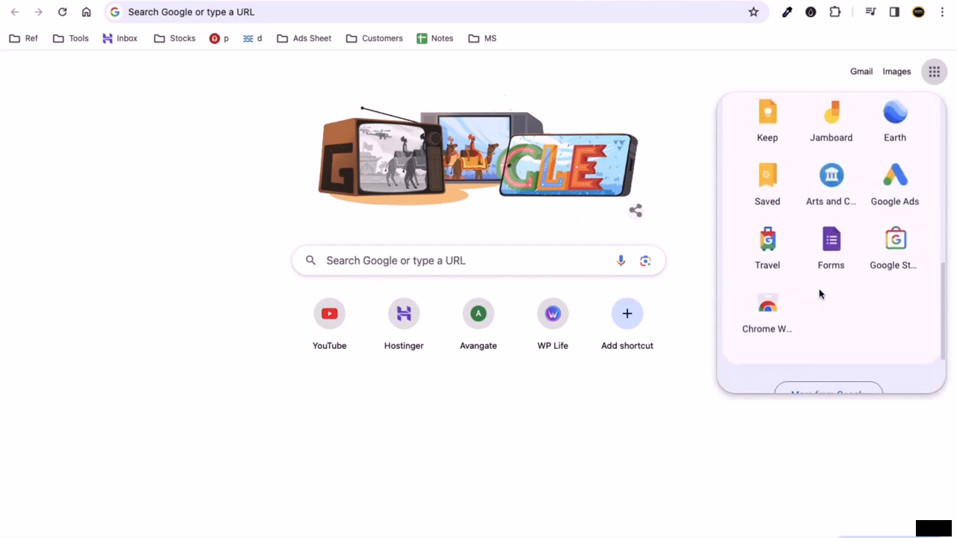
{"action": "scroll", "coordinate": [820, 291], "scroll_direction": "up", "scroll_amount": 3}
{"action": "scroll", "coordinate": [820, 291], "scroll_direction": "up", "scroll_amount": 5}
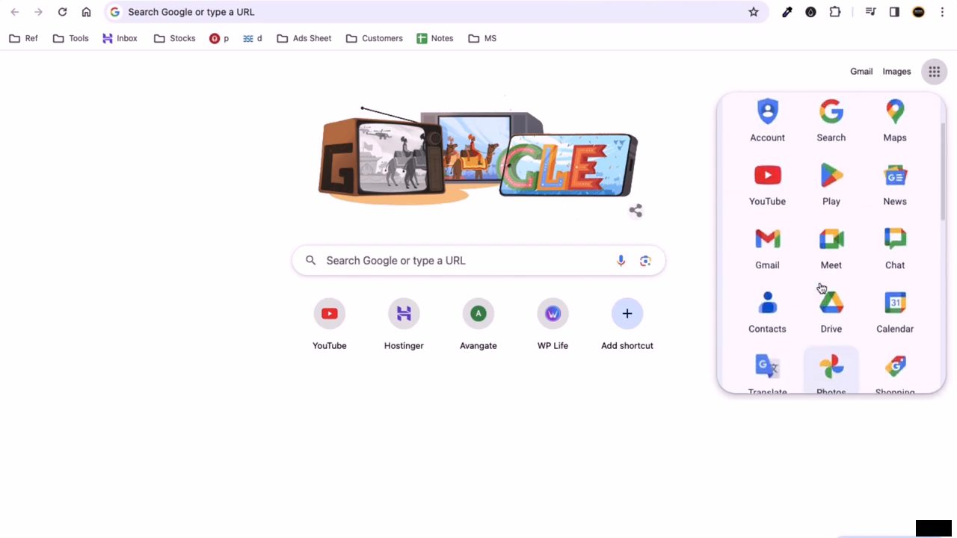
{"action": "scroll", "coordinate": [823, 277], "scroll_direction": "down", "scroll_amount": 5}
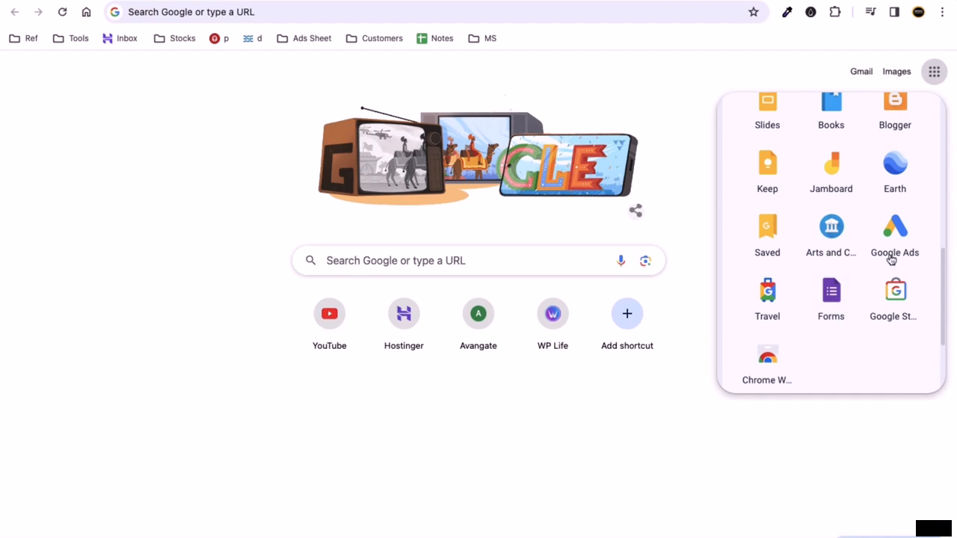
{"action": "left_click", "coordinate": [894, 237]}
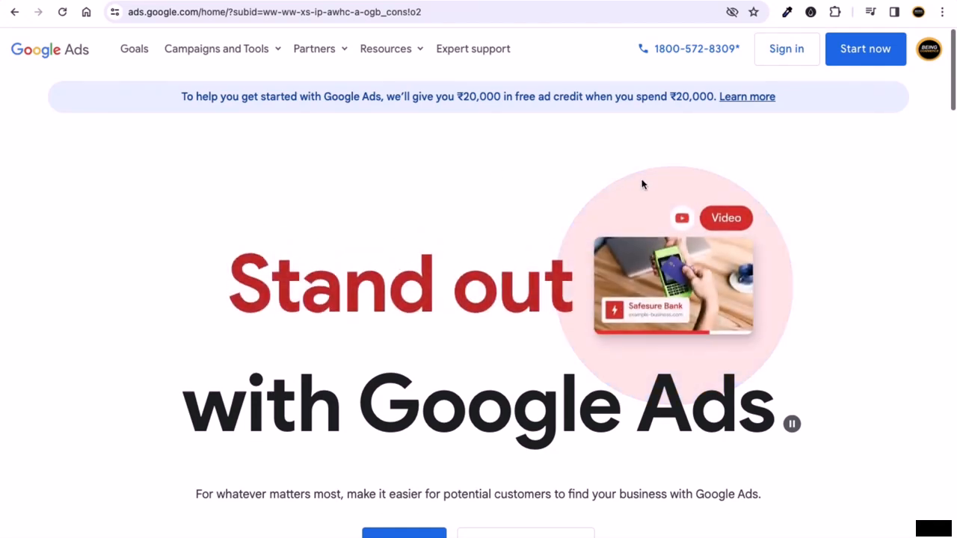
{"action": "left_click", "coordinate": [793, 59]}
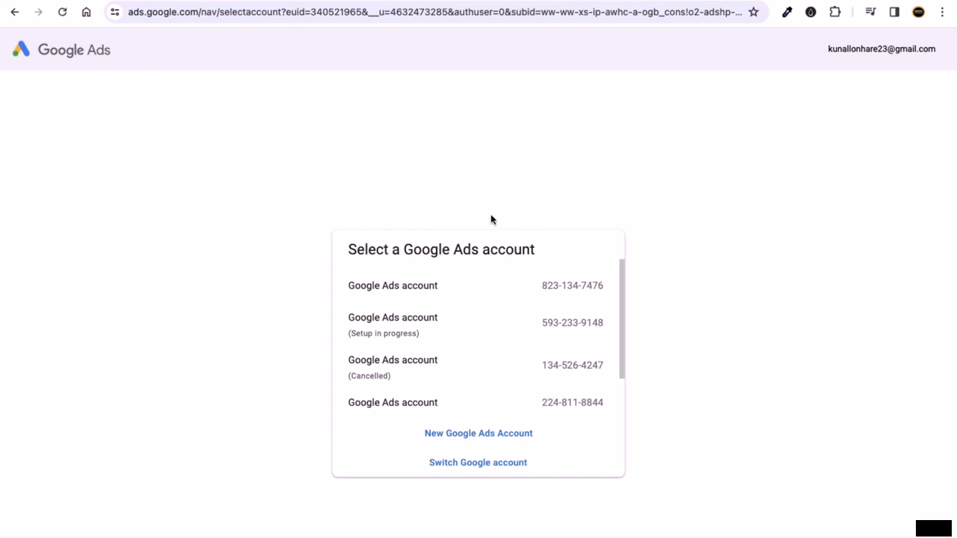
- Highlight the account picker heading and the word 'Structure' in the Keynote slide title
{"action": "left_click_drag", "start_coordinate": [371, 251], "coordinate": [474, 267]}
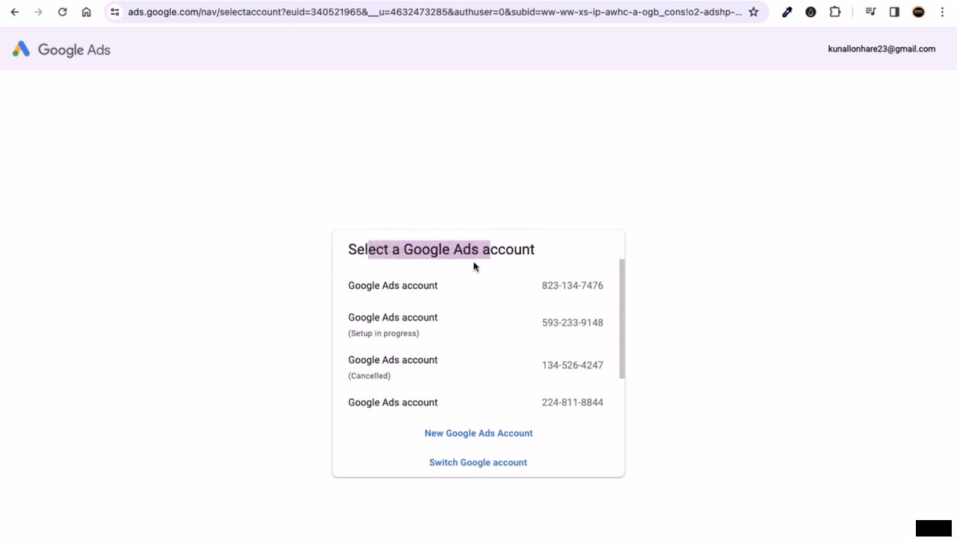
{"action": "left_click", "coordinate": [304, 297]}
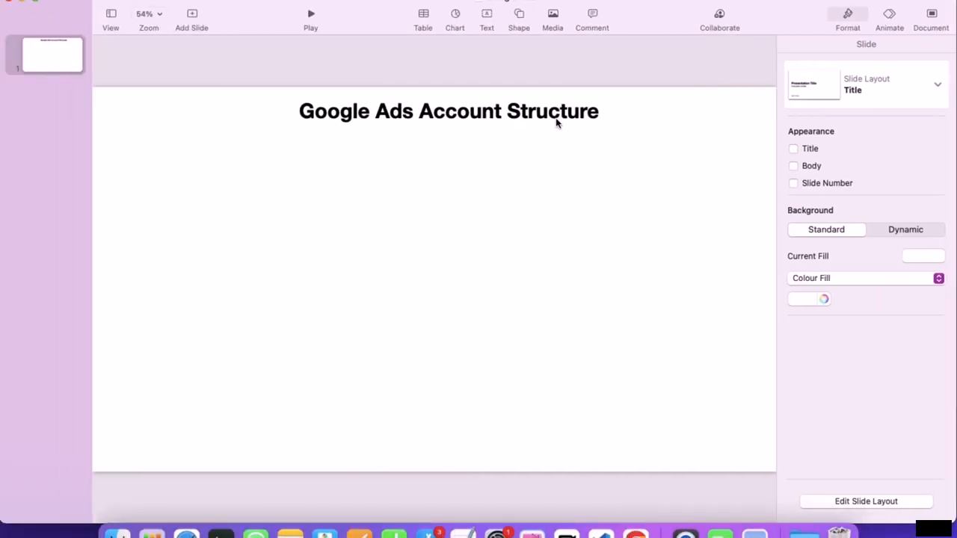
{"action": "left_click", "coordinate": [570, 118]}
{"action": "double_click", "coordinate": [568, 113]}
{"action": "left_click", "coordinate": [477, 138]}
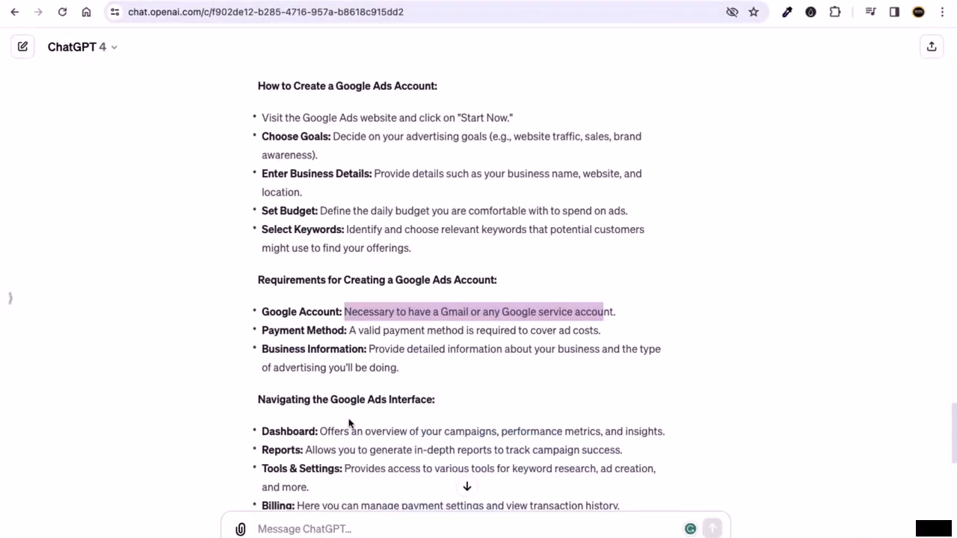
- Highlight the Campaigns, Ad Groups, Keywords lines and Account Structure heading, then return to Google Ads
{"action": "scroll", "coordinate": [348, 423], "scroll_direction": "down", "scroll_amount": 4}
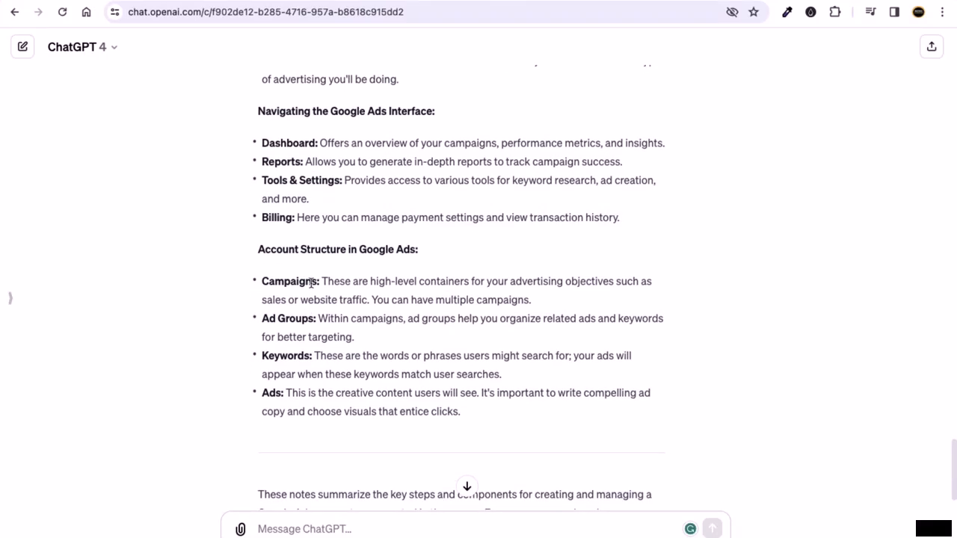
{"action": "left_click_drag", "start_coordinate": [312, 284], "coordinate": [269, 283]}
{"action": "left_click_drag", "start_coordinate": [302, 319], "coordinate": [277, 318]}
{"action": "left_click_drag", "start_coordinate": [296, 367], "coordinate": [262, 357]}
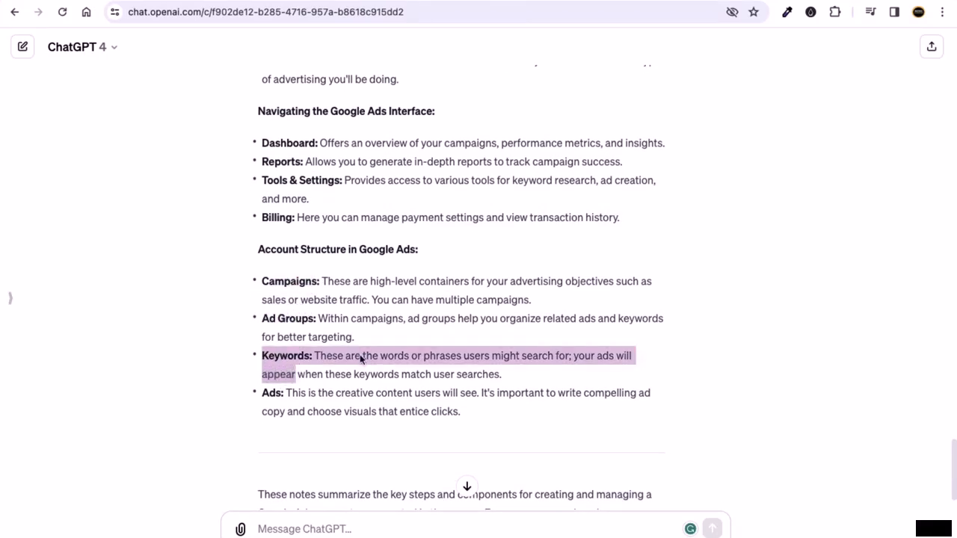
{"action": "left_click", "coordinate": [323, 293]}
{"action": "left_click_drag", "start_coordinate": [256, 248], "coordinate": [347, 248]}
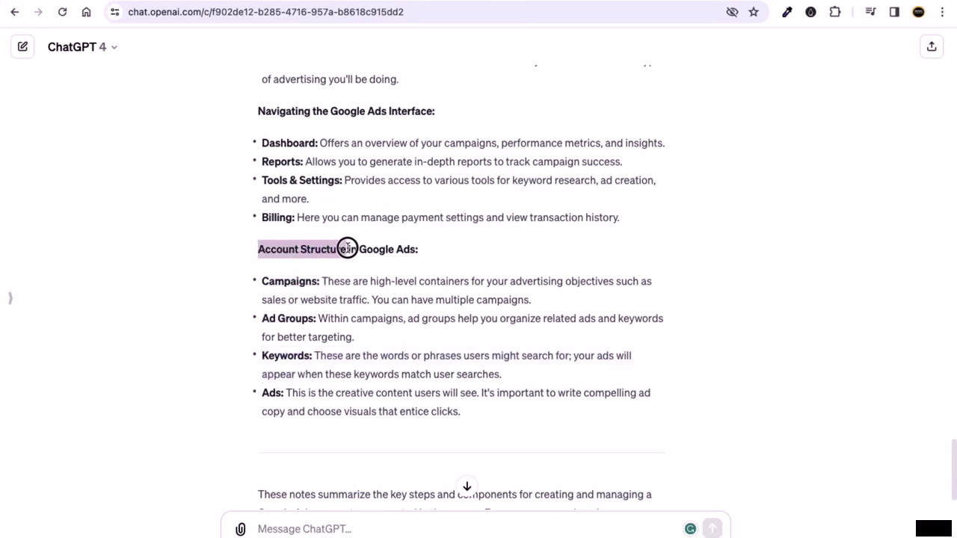
{"action": "left_click", "coordinate": [365, 264]}
{"action": "left_click", "coordinate": [571, 2]}
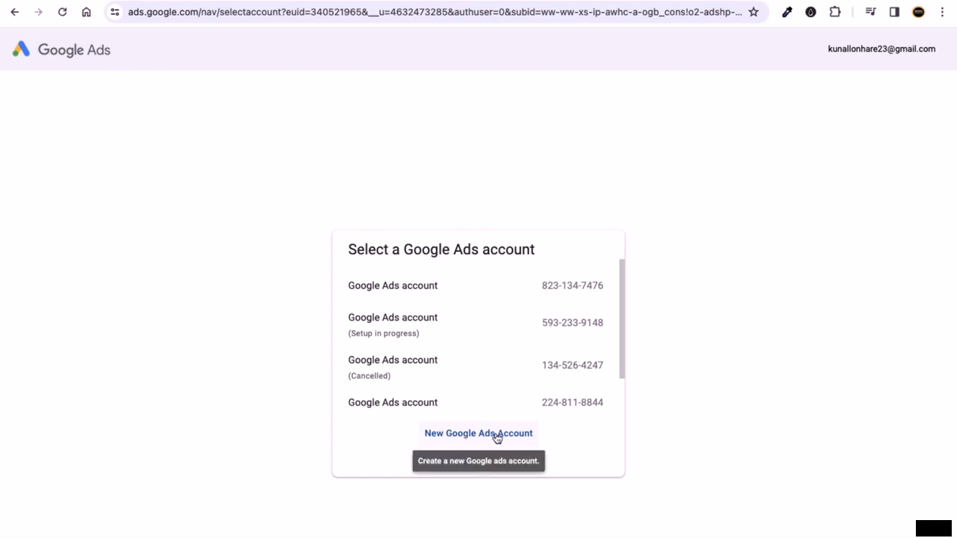
- Choose New Google Ads Account and create a fresh account instead of finishing the old setup
{"action": "left_click", "coordinate": [527, 440]}
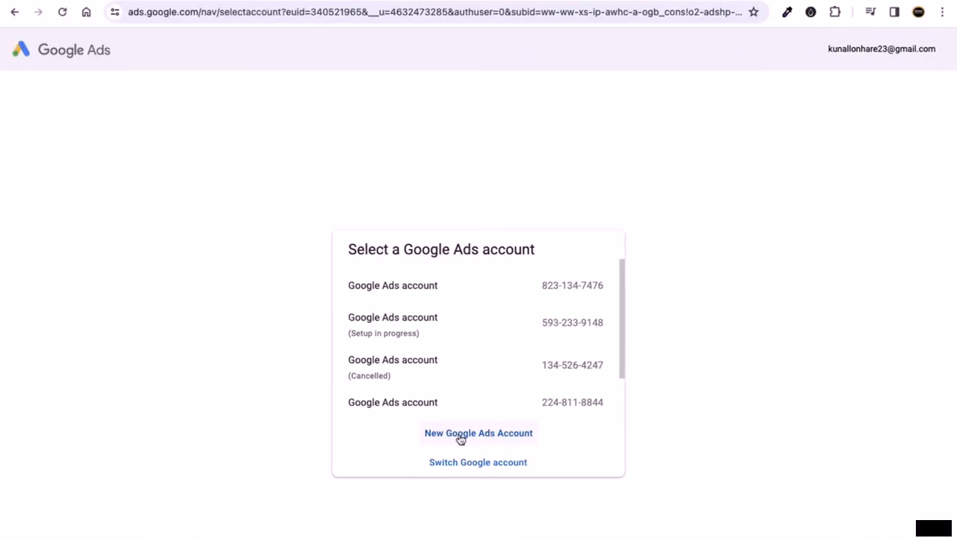
{"action": "left_click", "coordinate": [456, 437]}
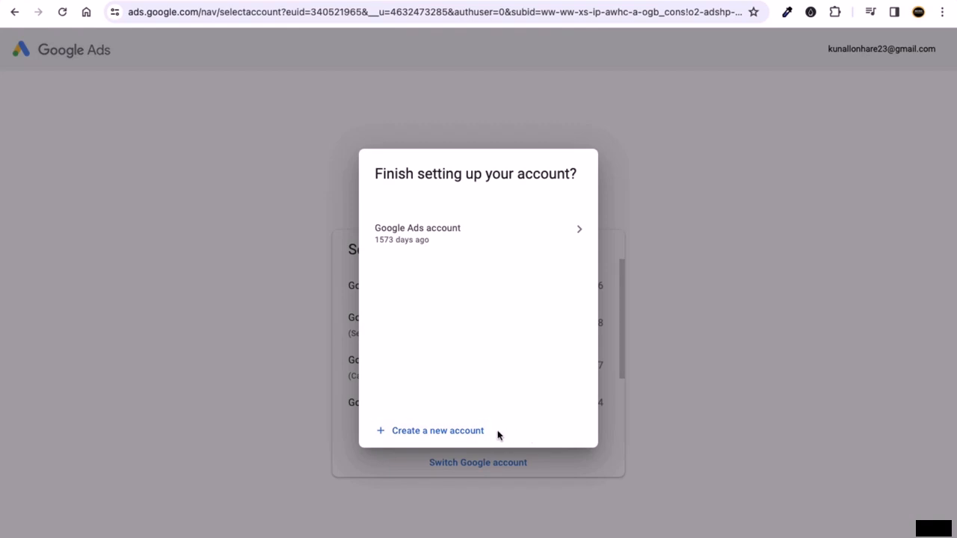
{"action": "left_click", "coordinate": [459, 434]}
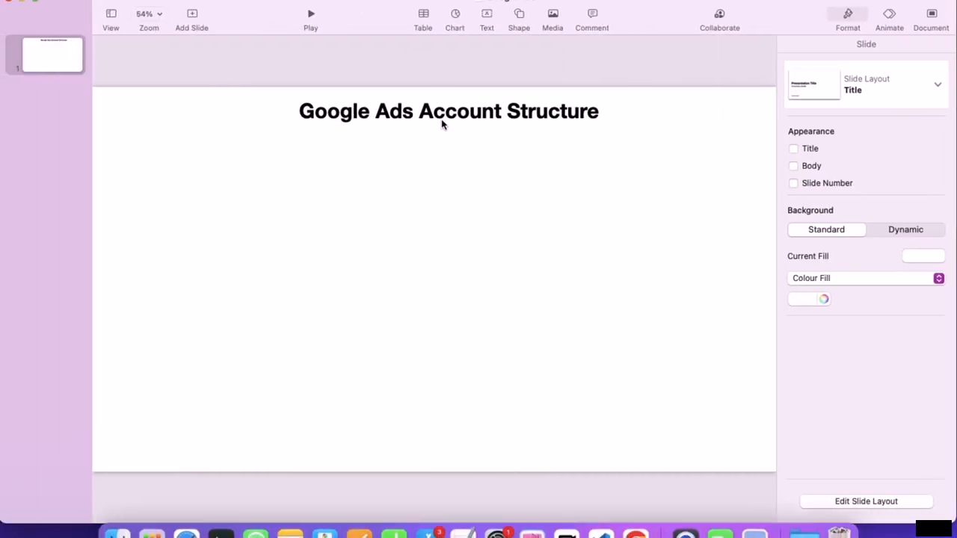
- Duplicate the title box just below it and change the copy to 'Google Ad Account'
{"action": "left_click", "coordinate": [442, 122]}
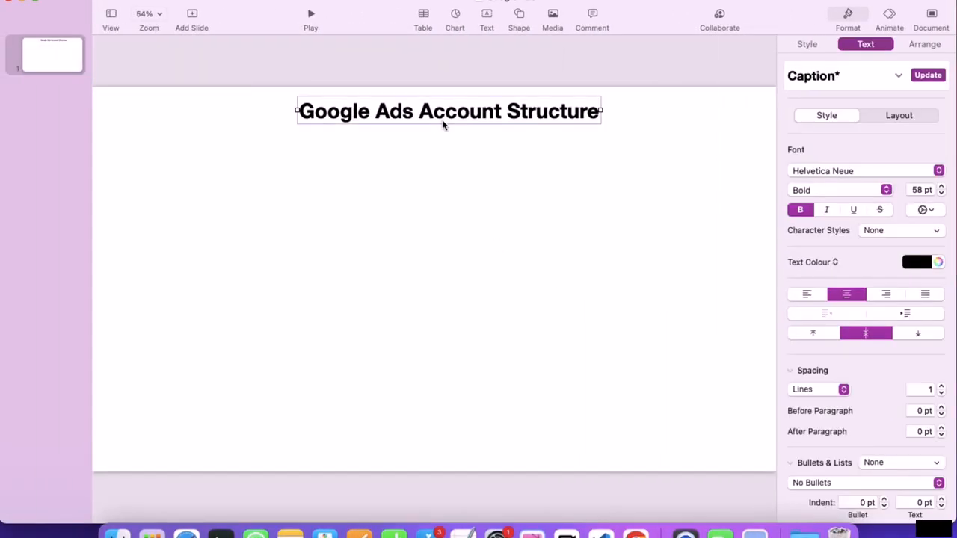
{"action": "left_click_drag", "start_coordinate": [442, 124], "coordinate": [442, 149]}
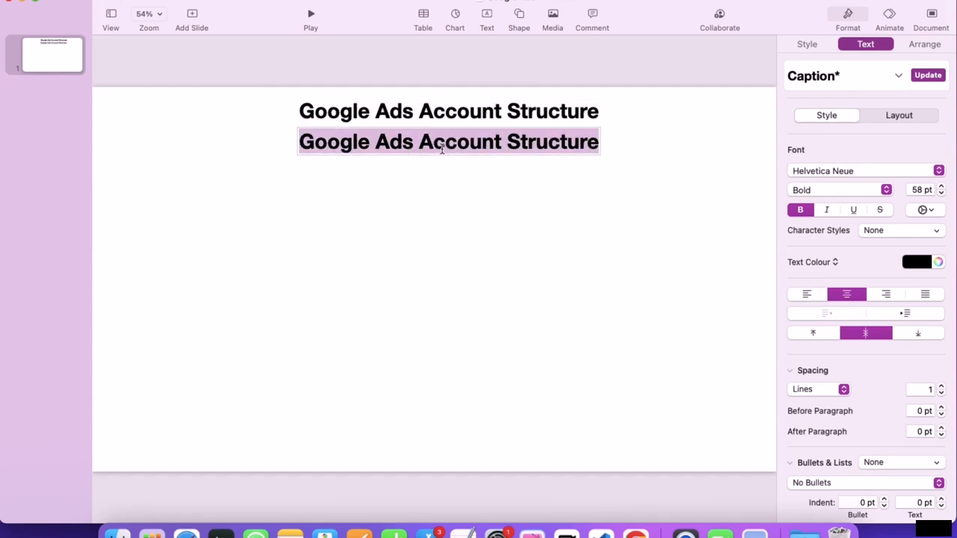
{"action": "type", "text": "Google"}
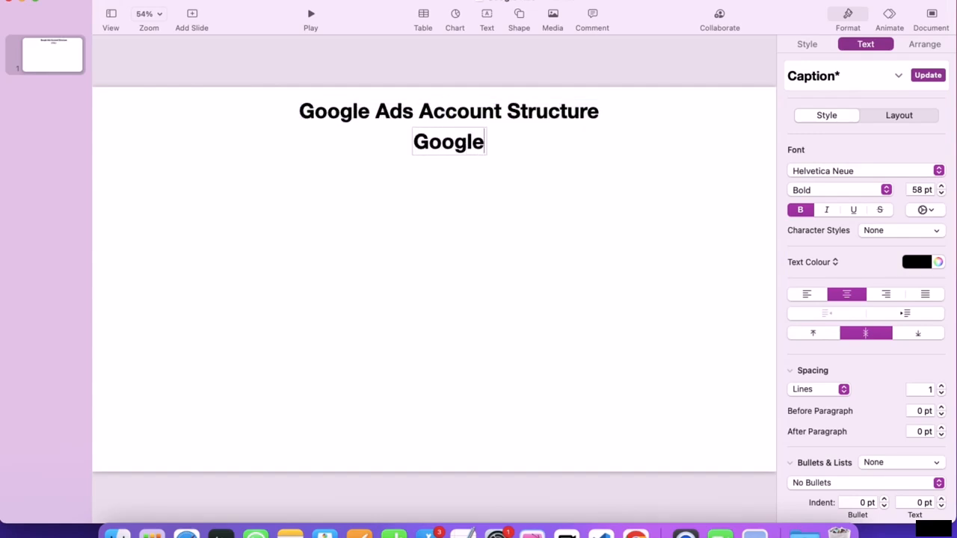
{"action": "type", "text": " Ad"}
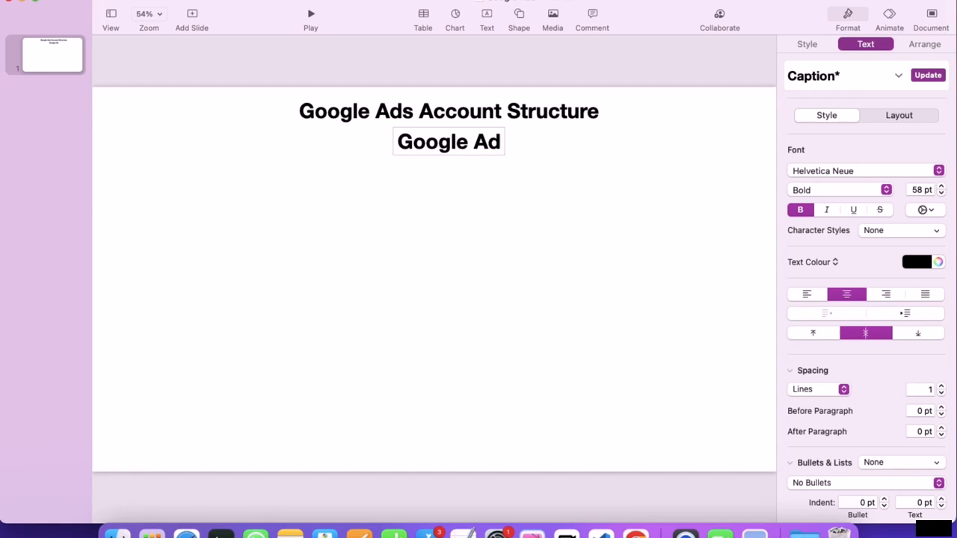
{"action": "type", "text": " Account"}
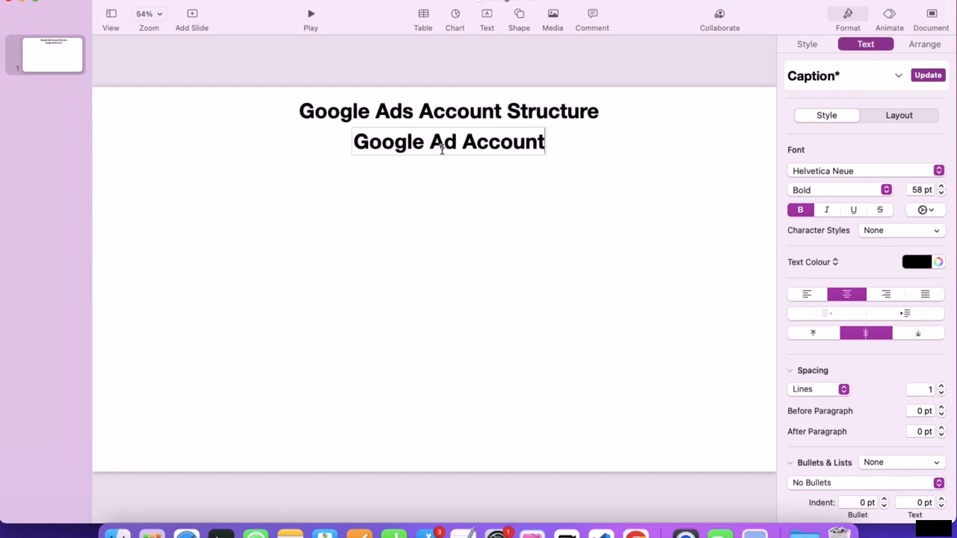
{"action": "triple_click", "coordinate": [440, 148]}
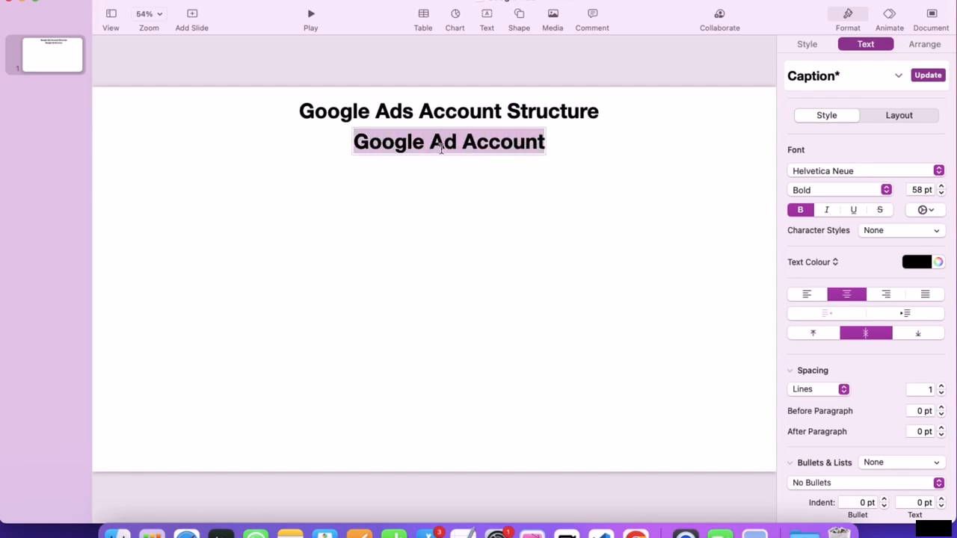
- Fill the Google Ad Account box with red and move it slightly lower
{"action": "left_click", "coordinate": [812, 46]}
{"action": "left_click", "coordinate": [923, 190]}
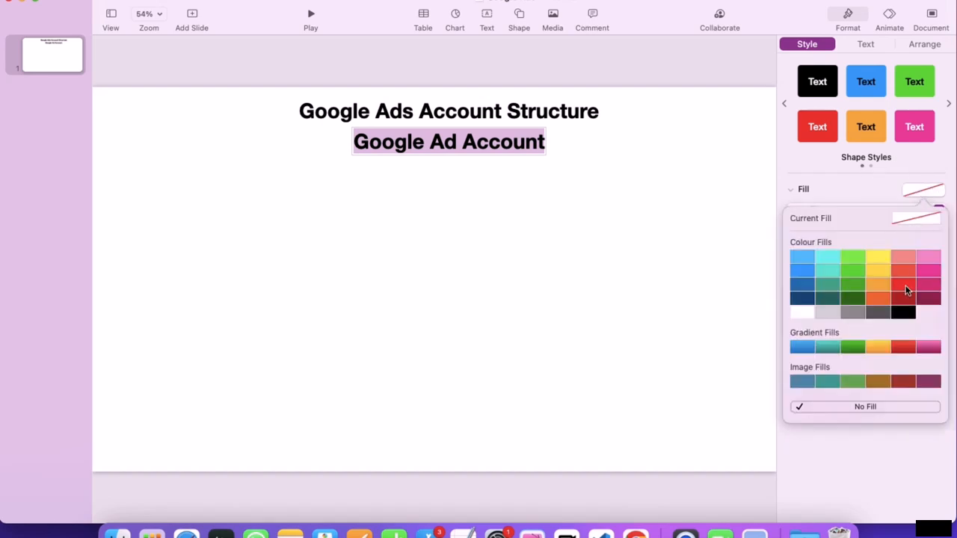
{"action": "left_click", "coordinate": [906, 291]}
{"action": "left_click", "coordinate": [596, 198]}
{"action": "left_click_drag", "start_coordinate": [487, 149], "coordinate": [483, 168]}
- Make the Google Ad Account text yellow and nudge the box into place under the title
{"action": "left_click", "coordinate": [880, 46]}
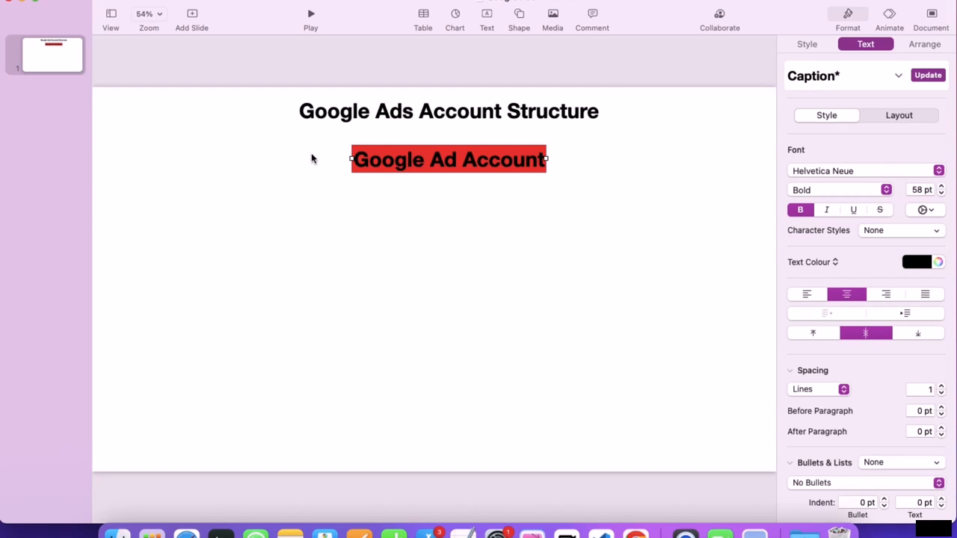
{"action": "triple_click", "coordinate": [363, 158]}
{"action": "left_click", "coordinate": [919, 263]}
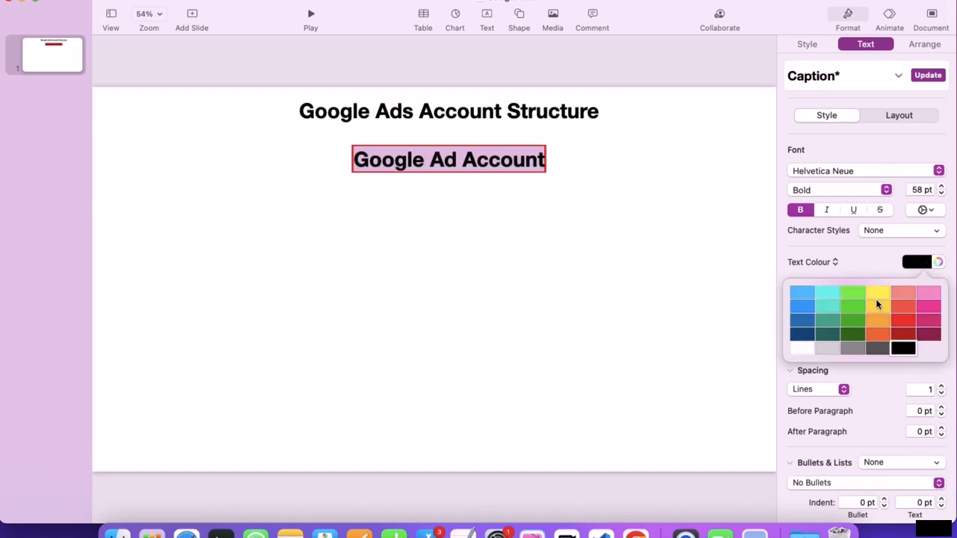
{"action": "left_click", "coordinate": [810, 349]}
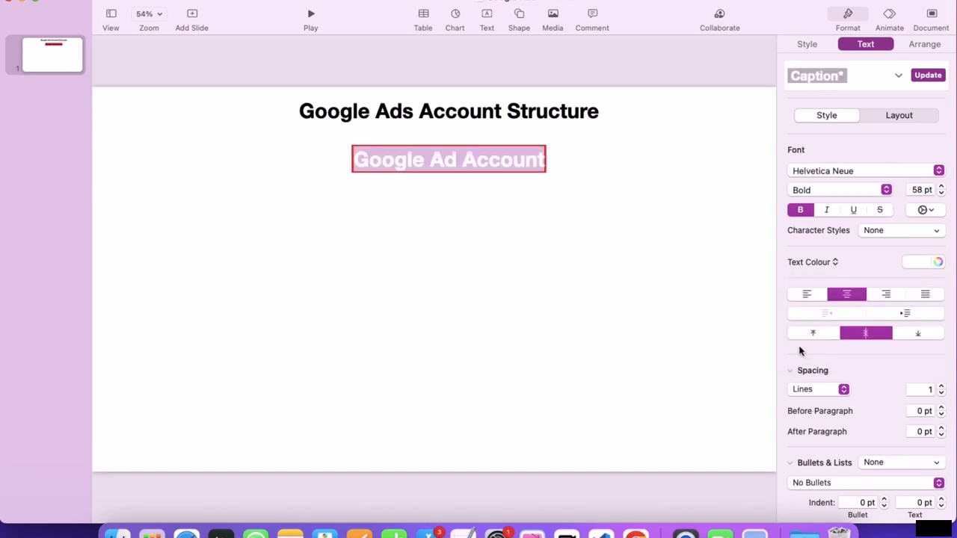
{"action": "left_click", "coordinate": [915, 260]}
{"action": "left_click", "coordinate": [878, 317]}
{"action": "left_click", "coordinate": [500, 271]}
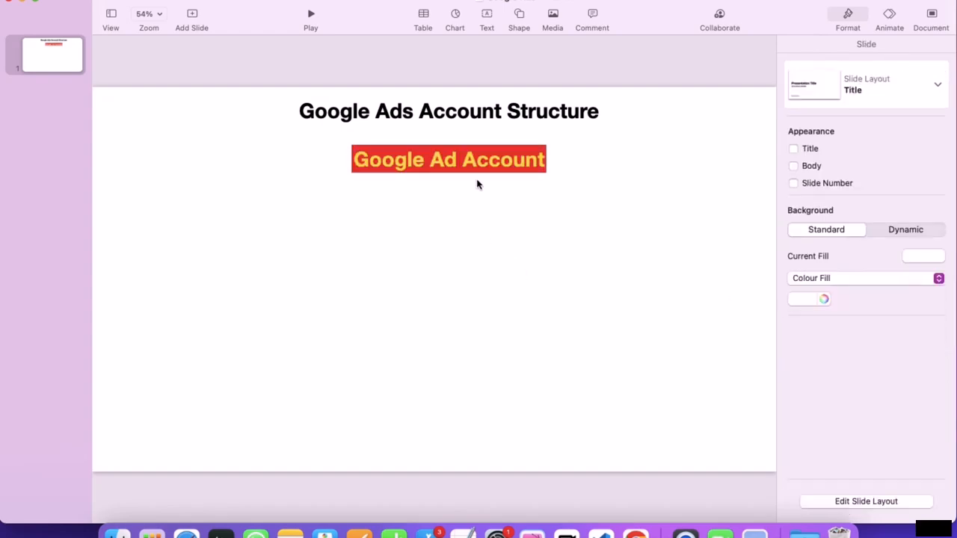
{"action": "mouse_move", "coordinate": [469, 163]}
{"action": "left_mouse_down"}
{"action": "mouse_move", "coordinate": [453, 158]}
{"action": "mouse_move", "coordinate": [461, 160]}
{"action": "left_mouse_up"}
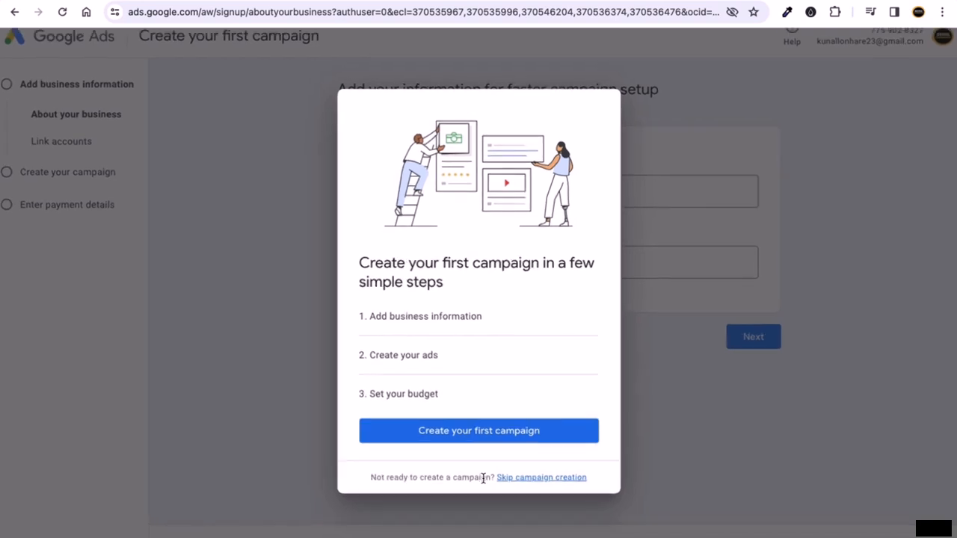
- Skip campaign creation in the Create your first campaign dialog to reach account settings
{"action": "scroll", "coordinate": [483, 478], "scroll_direction": "up", "scroll_amount": 5}
{"action": "left_click_drag", "start_coordinate": [161, 304], "coordinate": [493, 307]}
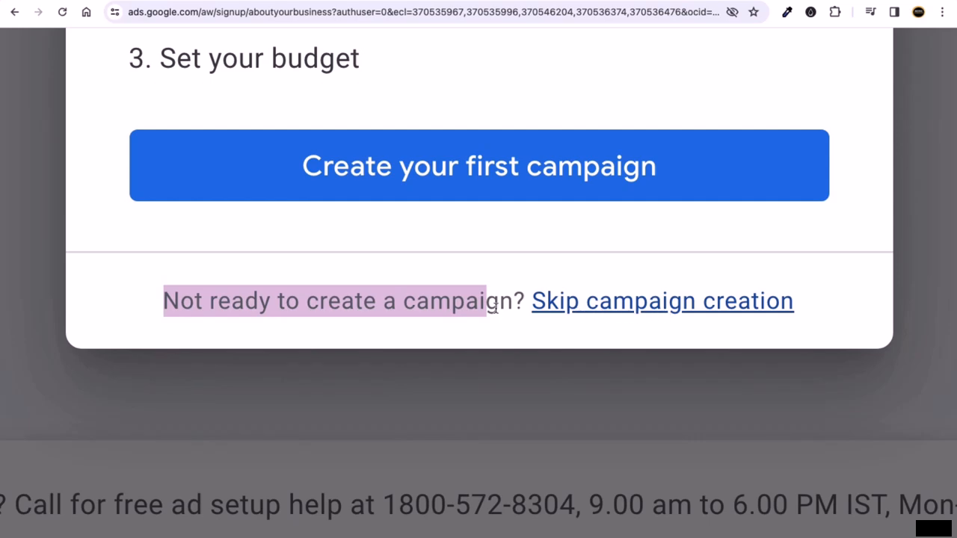
{"action": "left_click", "coordinate": [438, 301]}
{"action": "scroll", "coordinate": [440, 304], "scroll_direction": "down", "scroll_amount": 5}
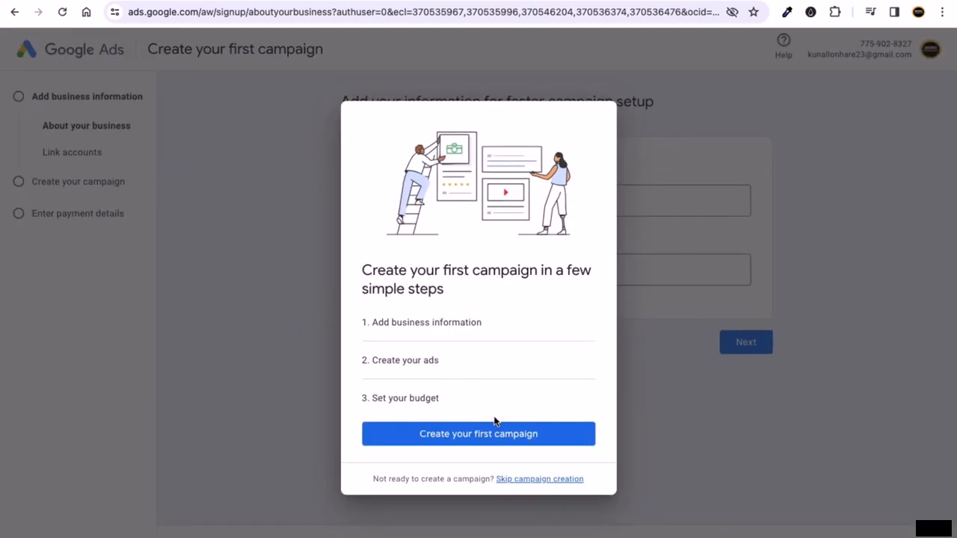
{"action": "left_click", "coordinate": [527, 478]}
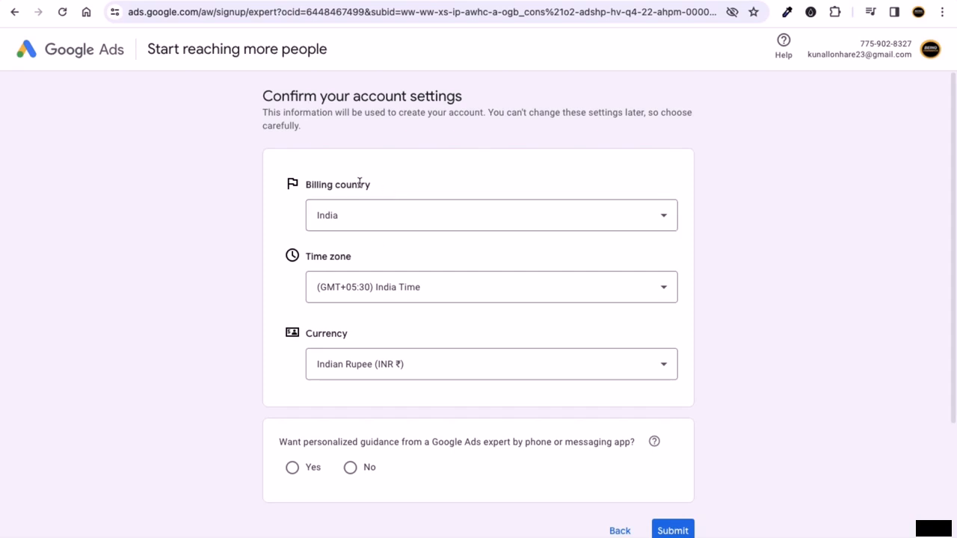
- Keep India as the billing country
{"action": "left_click", "coordinate": [412, 218]}
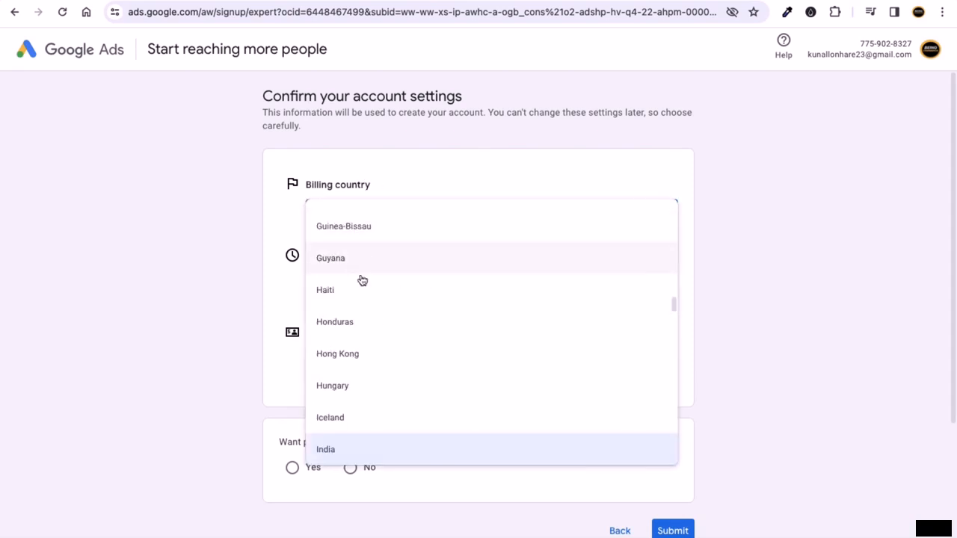
{"action": "left_click", "coordinate": [160, 313]}
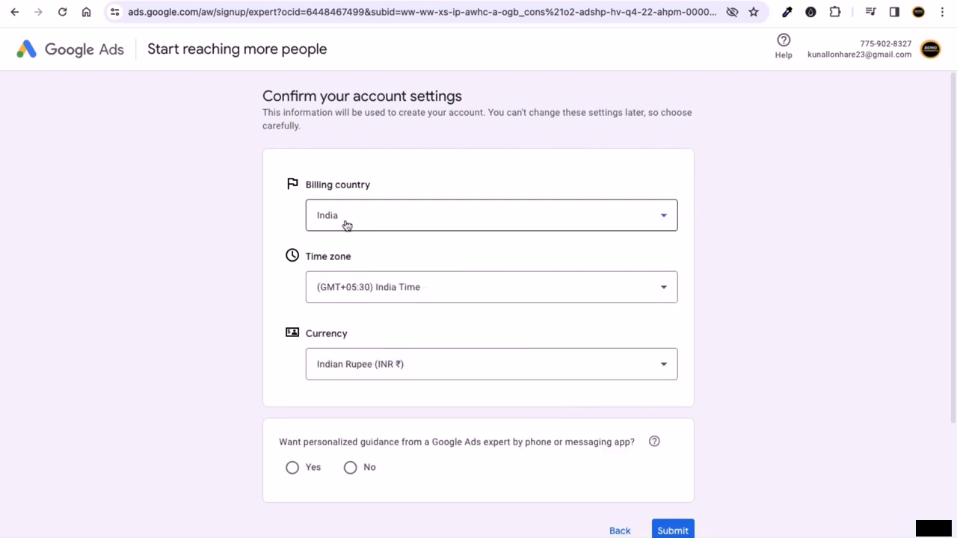
{"action": "left_click", "coordinate": [485, 220]}
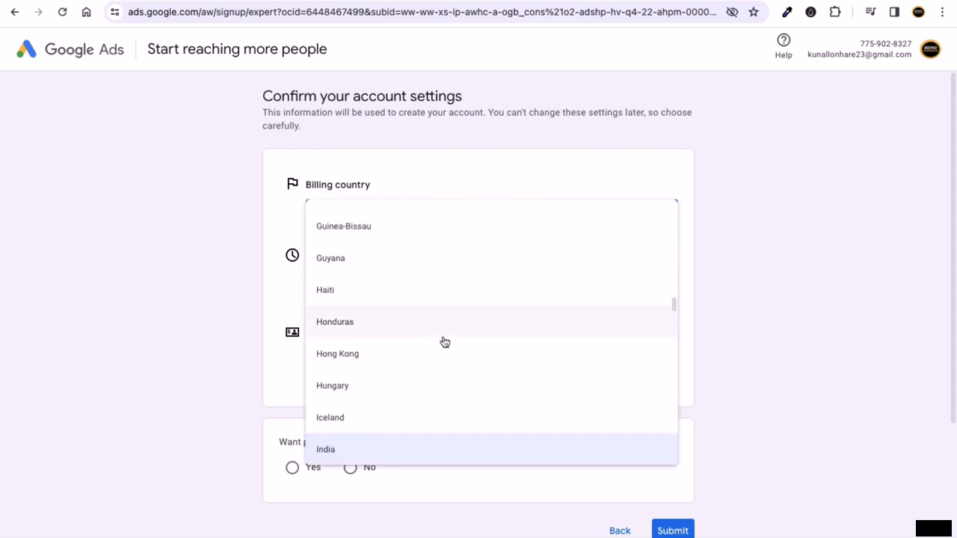
{"action": "scroll", "coordinate": [452, 284], "scroll_direction": "up", "scroll_amount": 2}
{"action": "scroll", "coordinate": [451, 283], "scroll_direction": "down", "scroll_amount": 2}
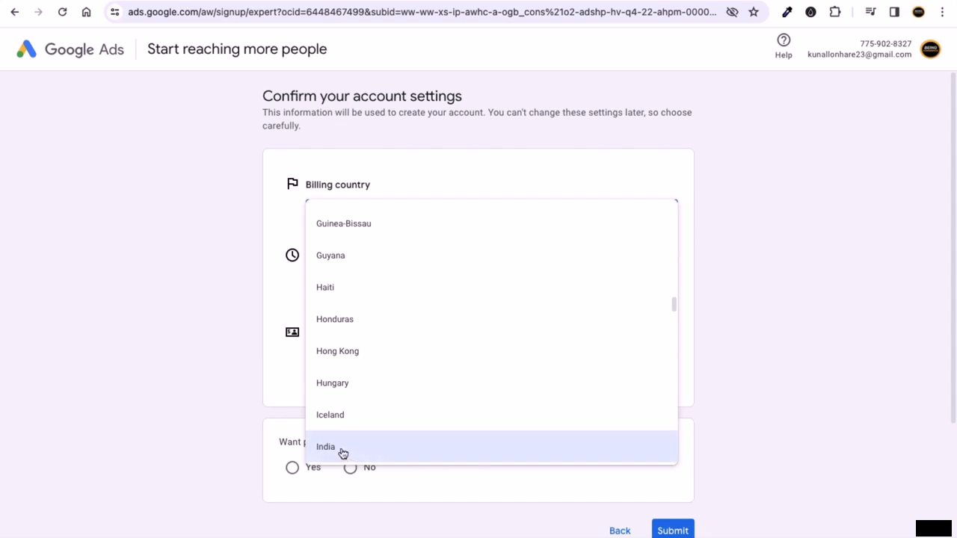
{"action": "left_click", "coordinate": [236, 360]}
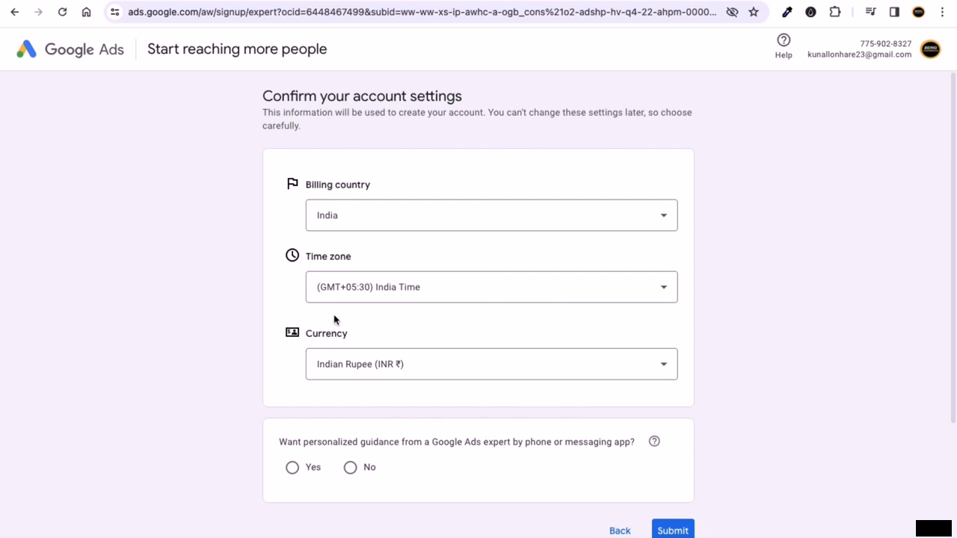
- Leave the time zone on (GMT+05:30) India Time and open the currency list
{"action": "left_click", "coordinate": [394, 291]}
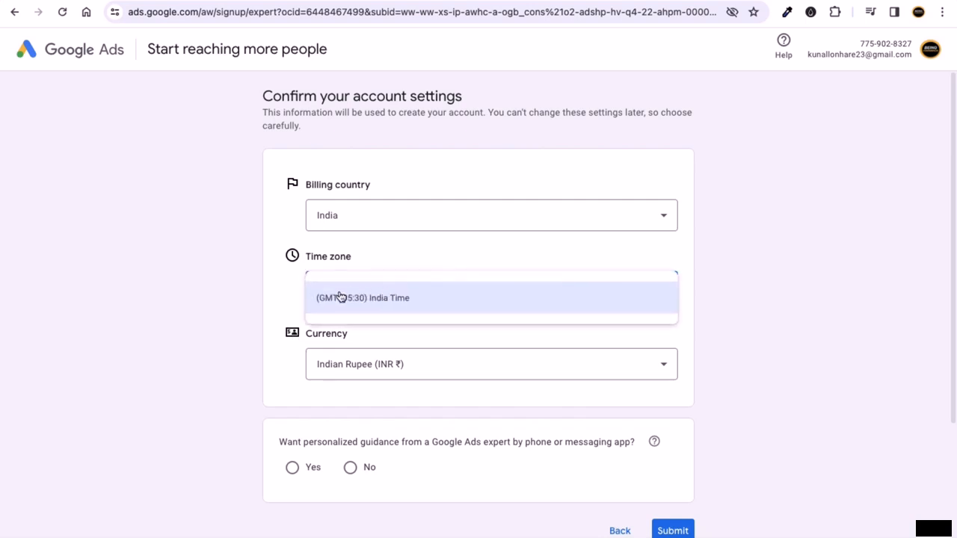
{"action": "left_click", "coordinate": [235, 295]}
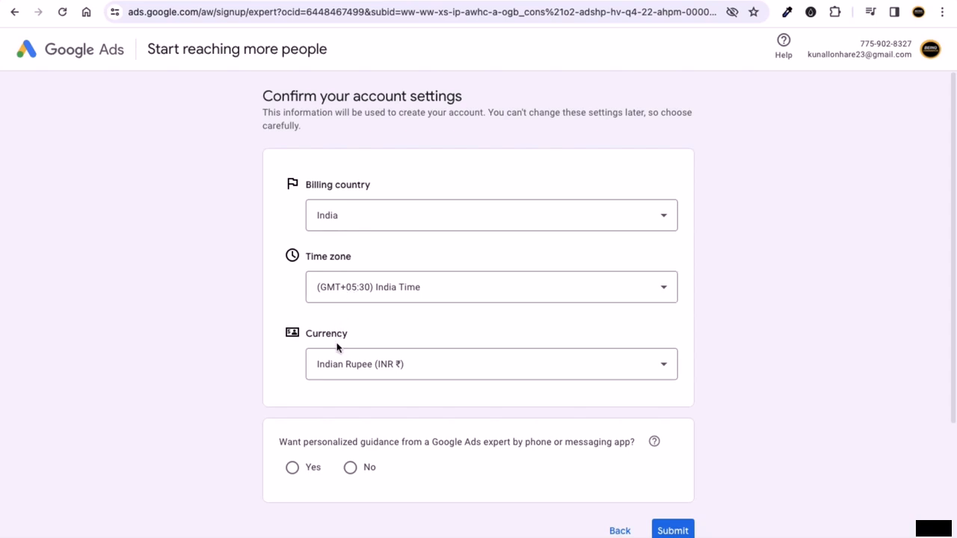
{"action": "left_click", "coordinate": [397, 368]}
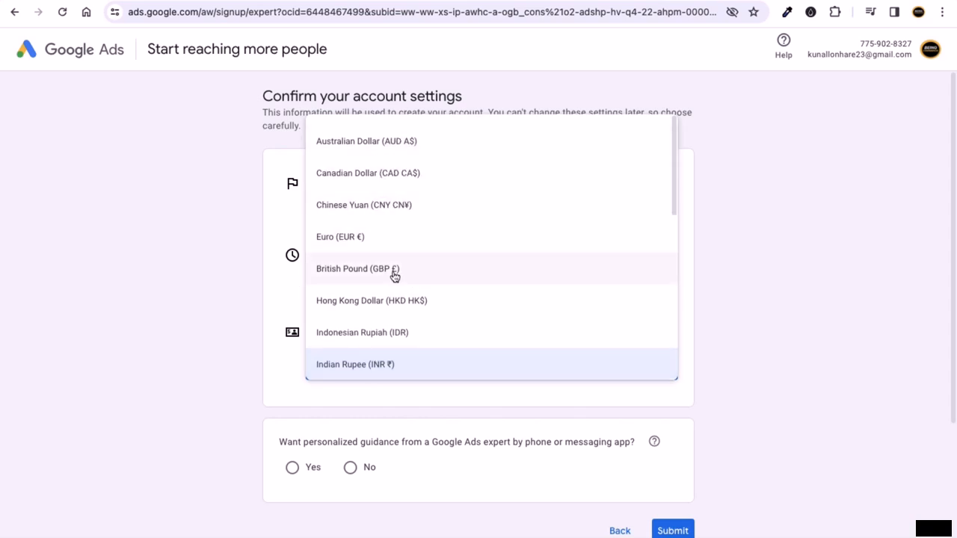
- Change the account currency to US Dollar (USD $)
{"action": "scroll", "coordinate": [395, 277], "scroll_direction": "down", "scroll_amount": 3}
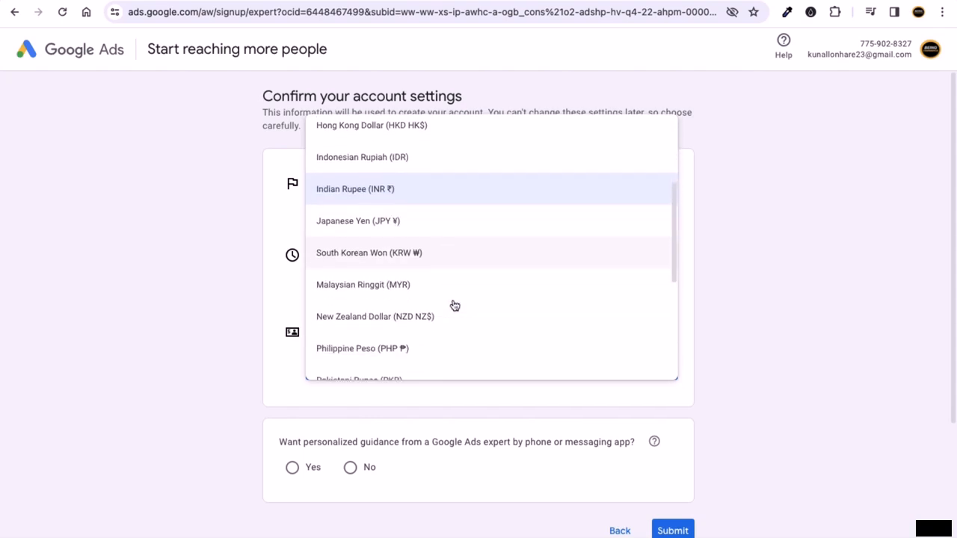
{"action": "scroll", "coordinate": [455, 305], "scroll_direction": "down", "scroll_amount": 1}
{"action": "scroll", "coordinate": [440, 314], "scroll_direction": "down", "scroll_amount": 2}
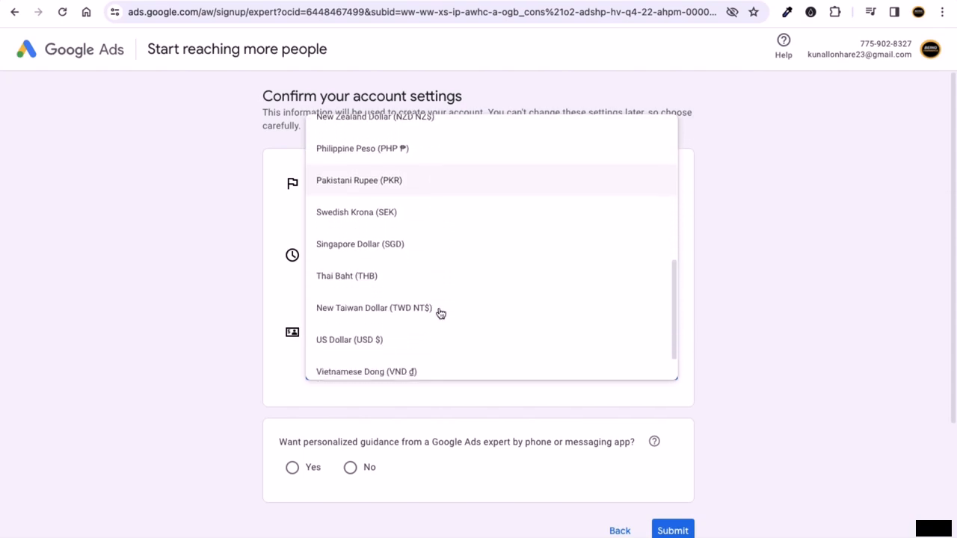
{"action": "scroll", "coordinate": [441, 314], "scroll_direction": "down", "scroll_amount": 1}
{"action": "scroll", "coordinate": [459, 318], "scroll_direction": "down", "scroll_amount": 1}
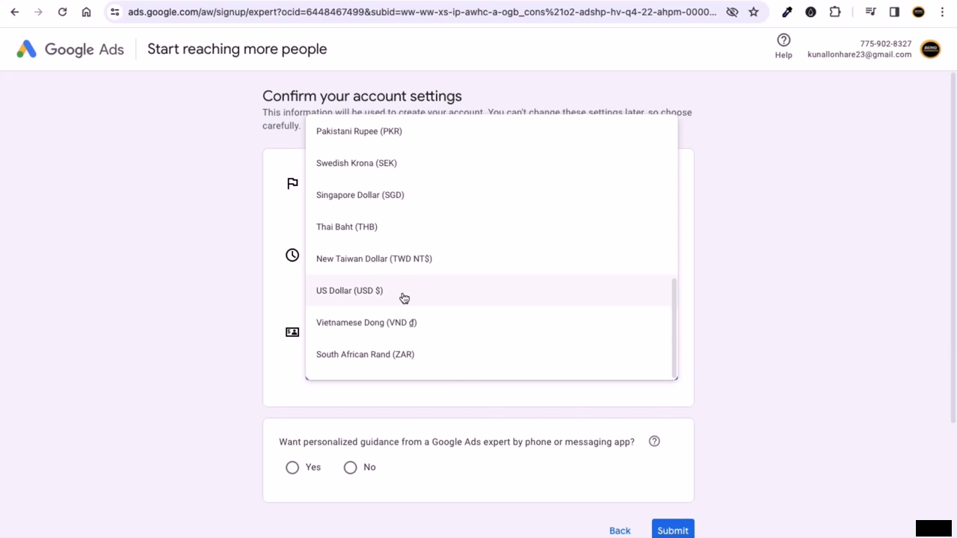
{"action": "left_click", "coordinate": [403, 296]}
{"action": "left_click", "coordinate": [226, 319]}
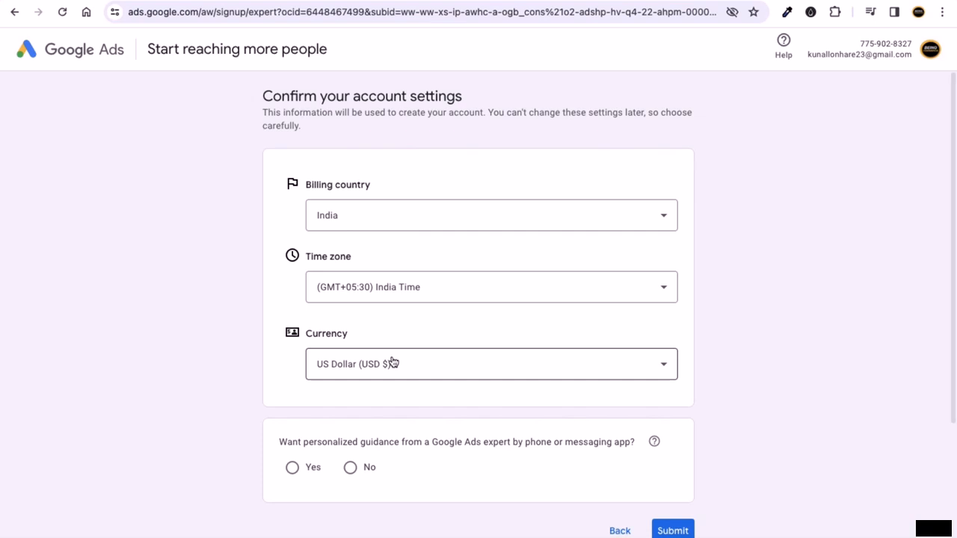
- Recheck the billing country list, leaving it set to India
{"action": "left_click", "coordinate": [352, 216]}
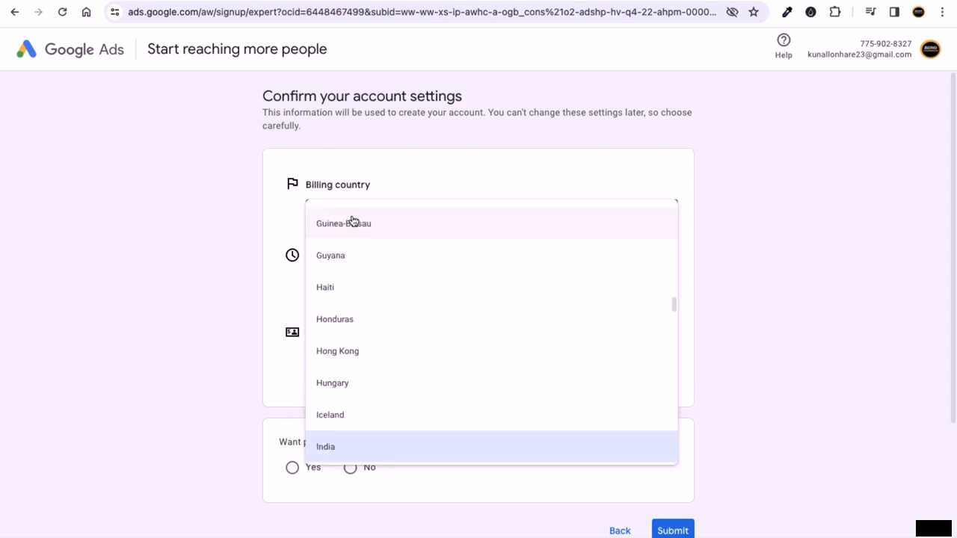
{"action": "scroll", "coordinate": [381, 337], "scroll_direction": "down", "scroll_amount": 3}
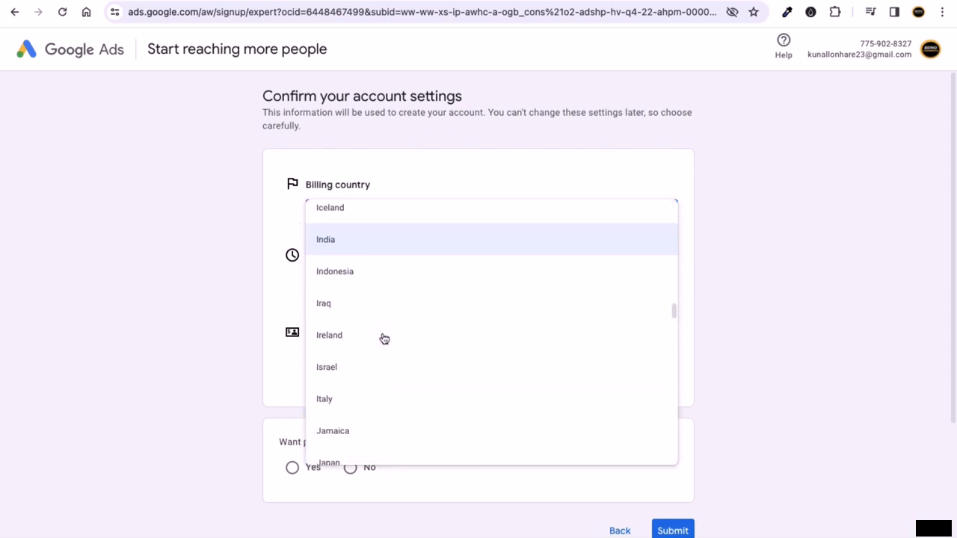
{"action": "scroll", "coordinate": [384, 336], "scroll_direction": "up", "scroll_amount": 1}
{"action": "scroll", "coordinate": [367, 318], "scroll_direction": "down", "scroll_amount": 20}
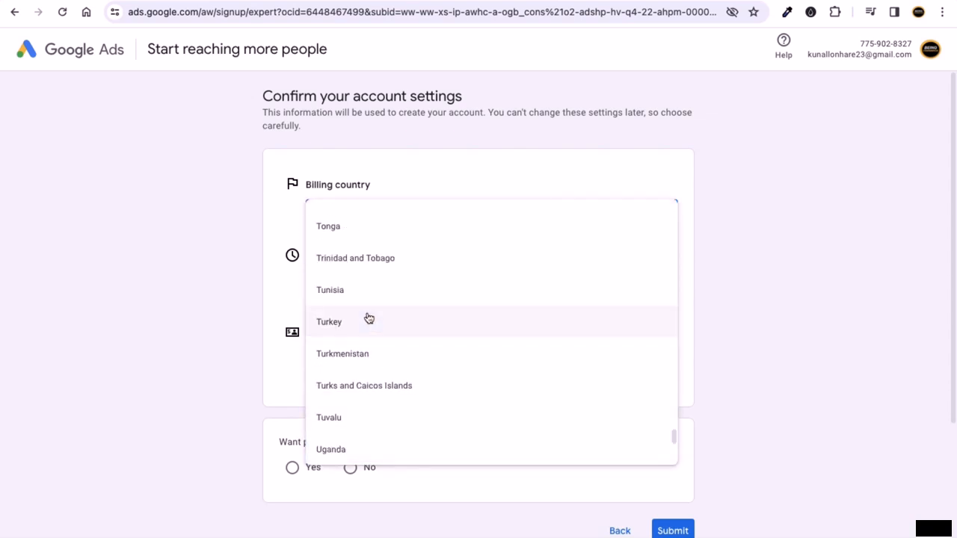
{"action": "left_click", "coordinate": [213, 289]}
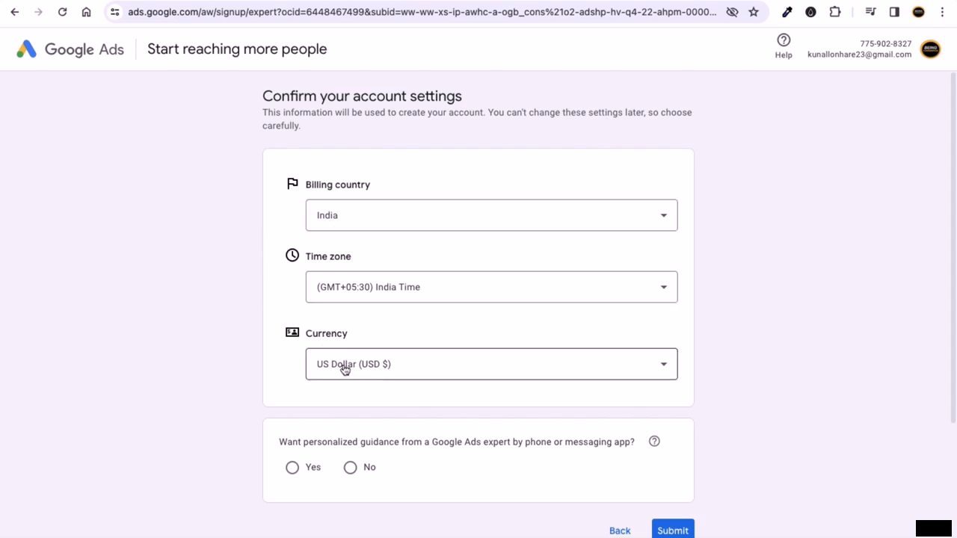
- Read over the personalized expert guidance question on the settings page
{"action": "scroll", "coordinate": [222, 355], "scroll_direction": "down", "scroll_amount": 2}
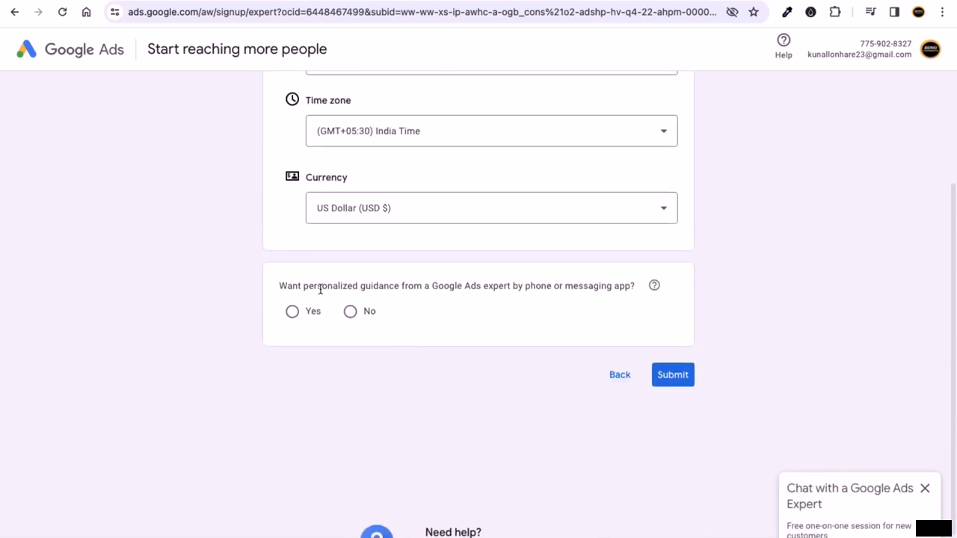
{"action": "left_click_drag", "start_coordinate": [301, 290], "coordinate": [517, 291]}
{"action": "left_click", "coordinate": [179, 281]}
{"action": "left_click_drag", "start_coordinate": [298, 286], "coordinate": [624, 290]}
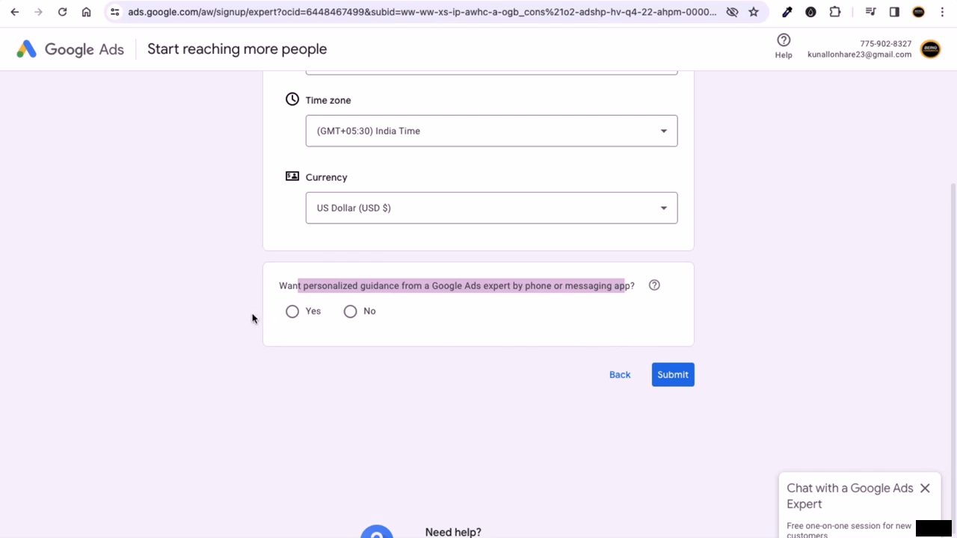
{"action": "double_click", "coordinate": [337, 284]}
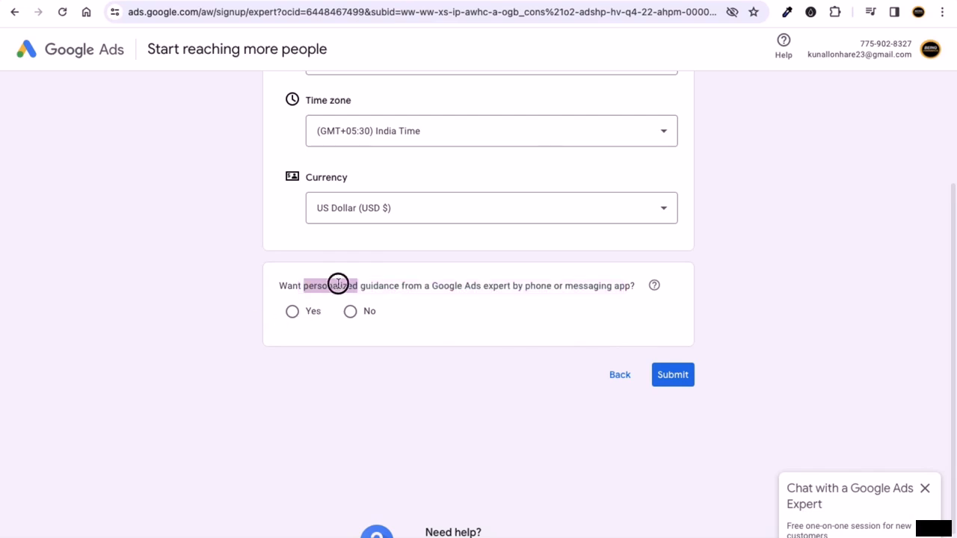
{"action": "left_click", "coordinate": [256, 285]}
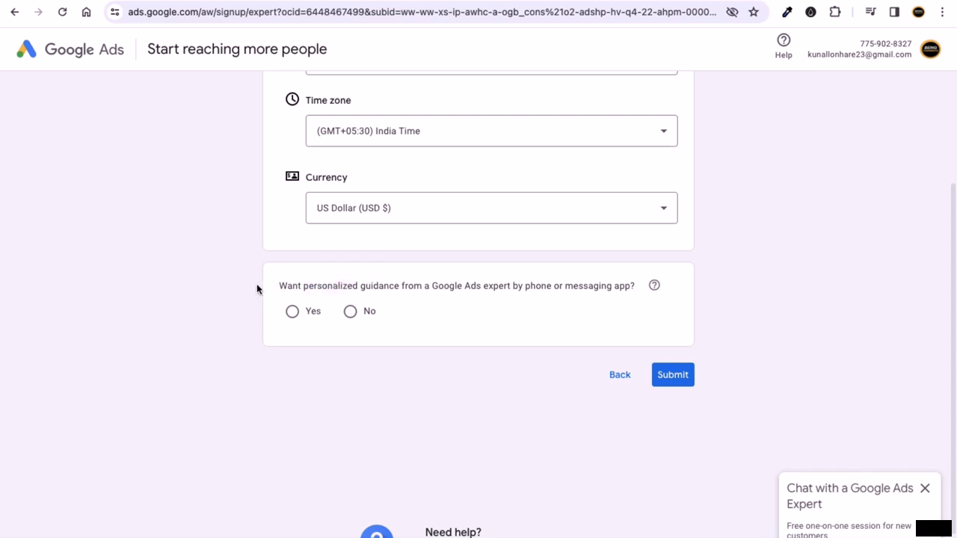
- Submit the settings, answering No to expert guidance when the error appears
{"action": "left_click", "coordinate": [676, 383]}
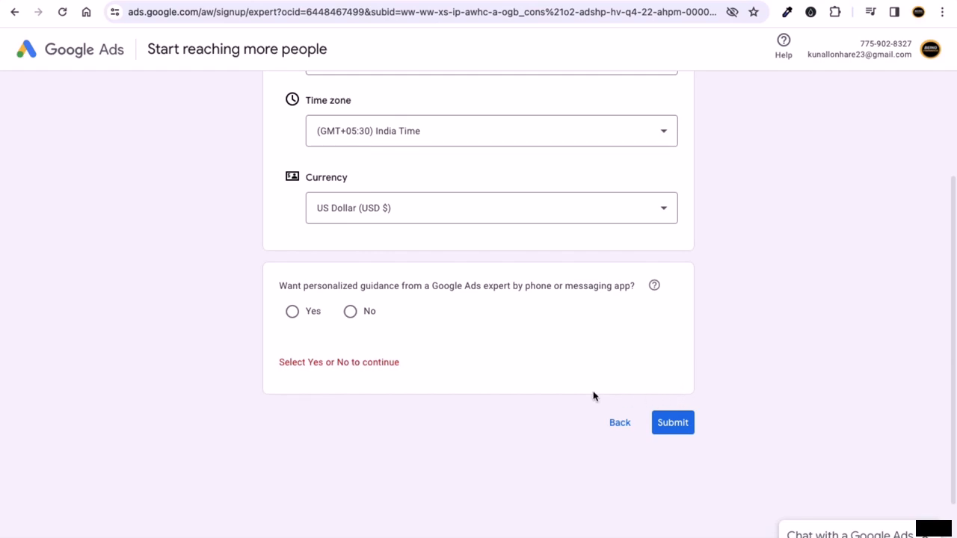
{"action": "left_click", "coordinate": [351, 312]}
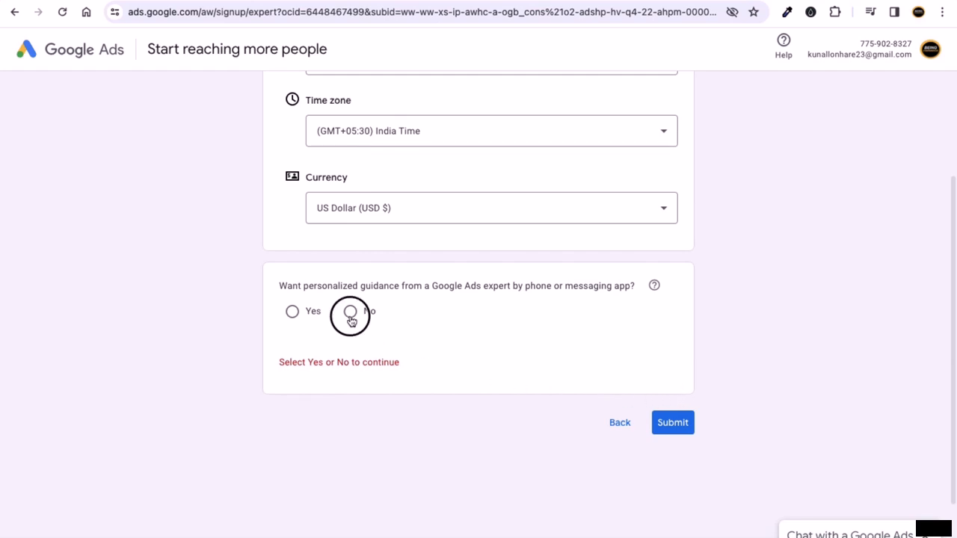
{"action": "left_click", "coordinate": [689, 430]}
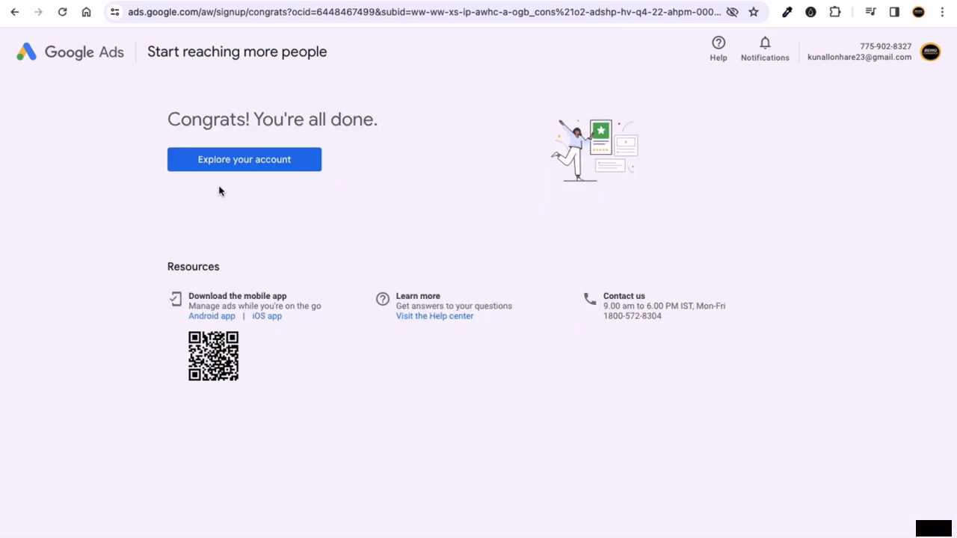
- Choose Explore your account on the 'Congrats! You're all done.' page
{"action": "left_click", "coordinate": [170, 118]}
{"action": "left_click_drag", "start_coordinate": [170, 118], "coordinate": [339, 117]}
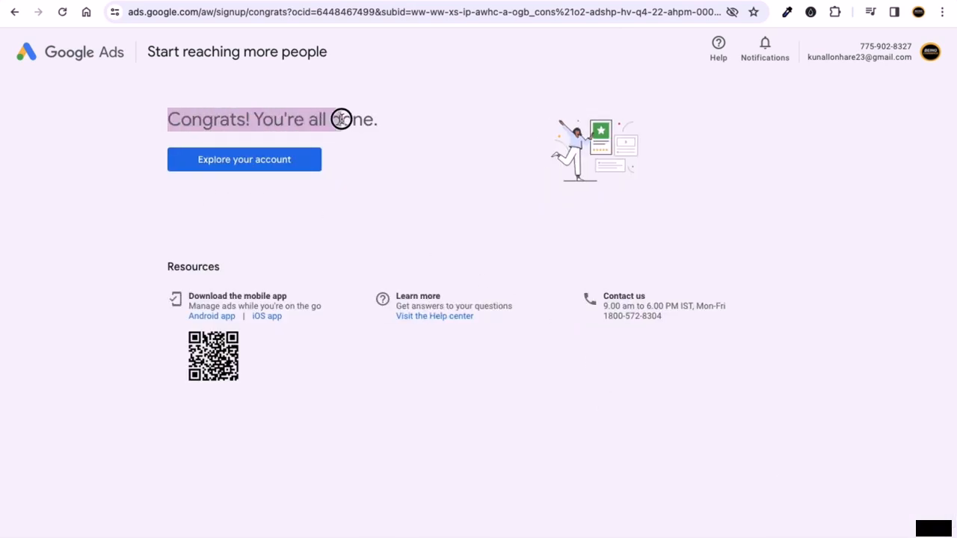
{"action": "left_click", "coordinate": [359, 161]}
{"action": "left_click", "coordinate": [257, 168]}
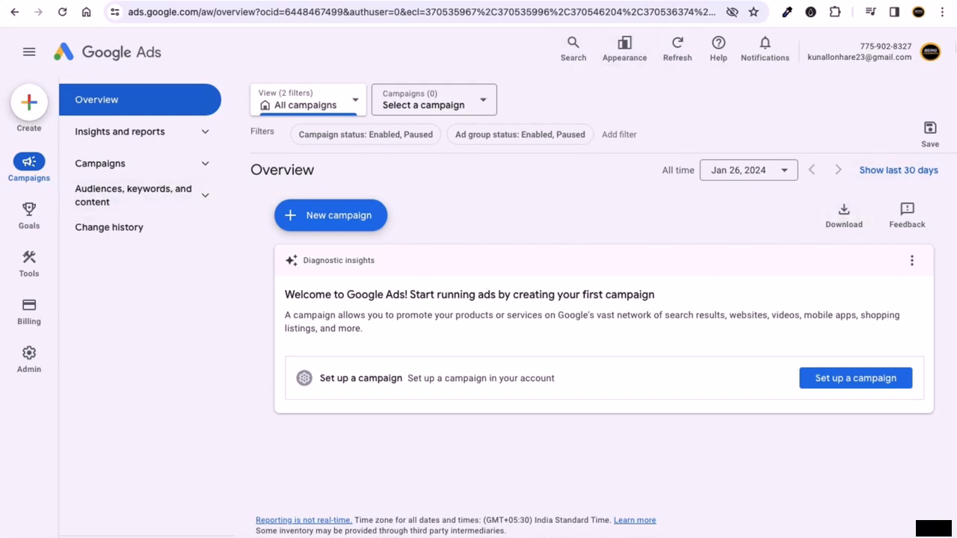
- Select the account number in the Overview page header and copy it
{"action": "scroll", "coordinate": [864, 70], "scroll_direction": "up", "scroll_amount": 2}
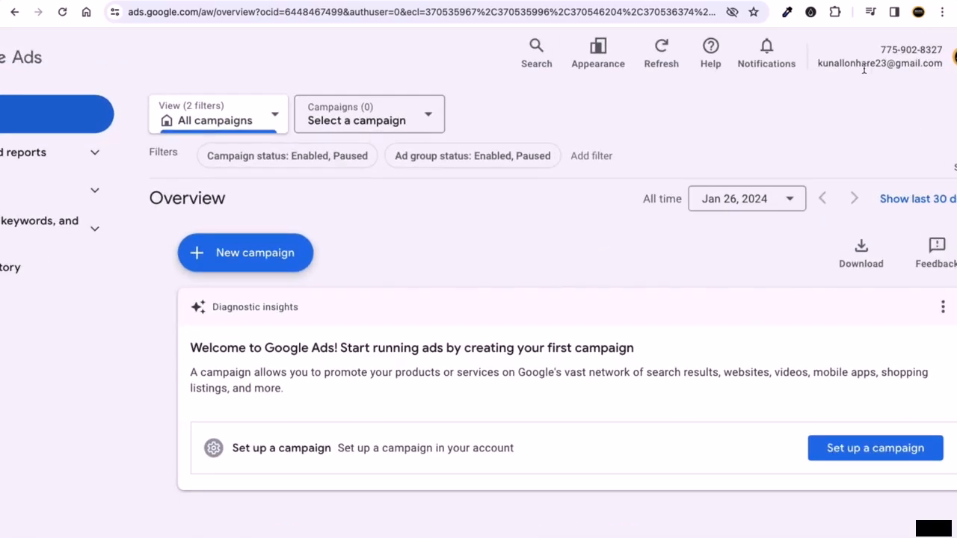
{"action": "scroll", "coordinate": [874, 66], "scroll_direction": "down", "scroll_amount": 3}
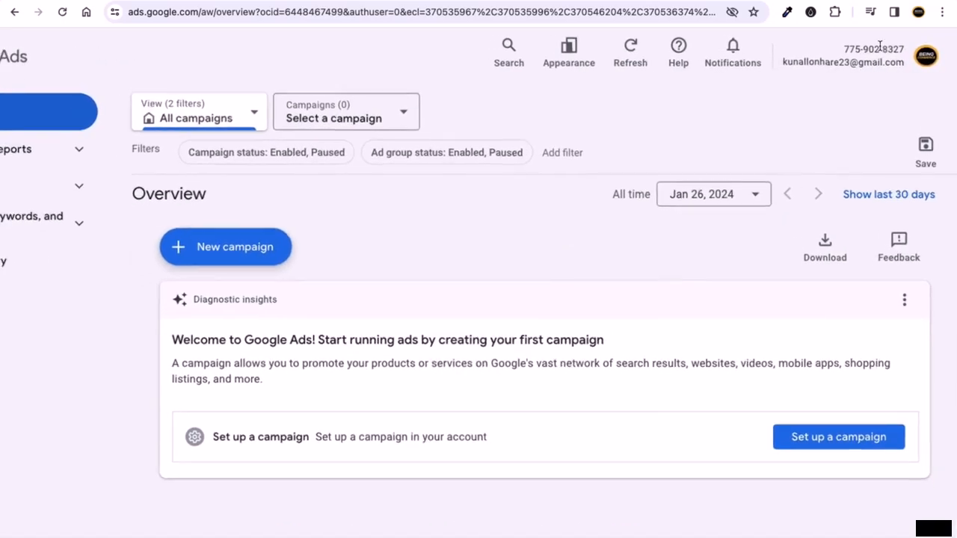
{"action": "scroll", "coordinate": [880, 46], "scroll_direction": "up", "scroll_amount": 5}
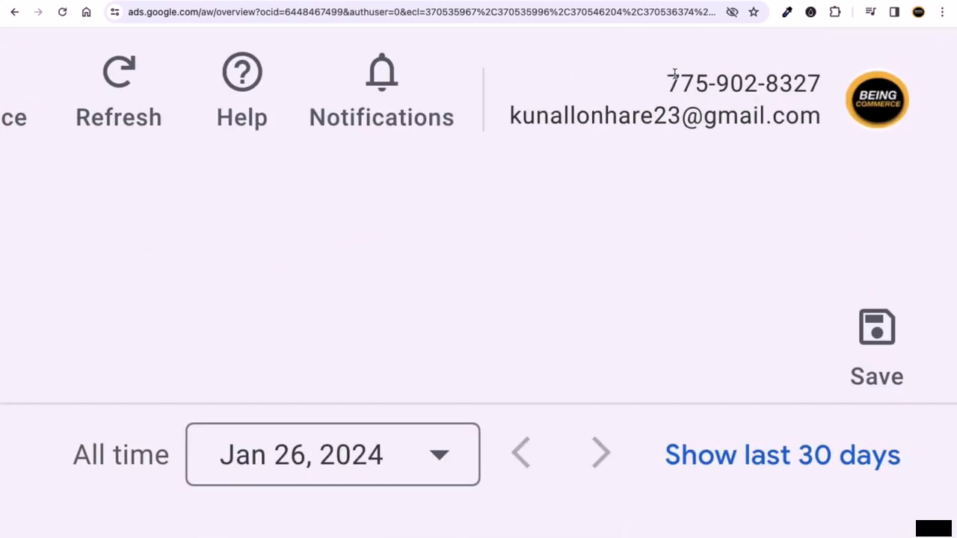
{"action": "left_click_drag", "start_coordinate": [672, 73], "coordinate": [818, 74]}
{"action": "scroll", "coordinate": [799, 78], "scroll_direction": "down", "scroll_amount": 5}
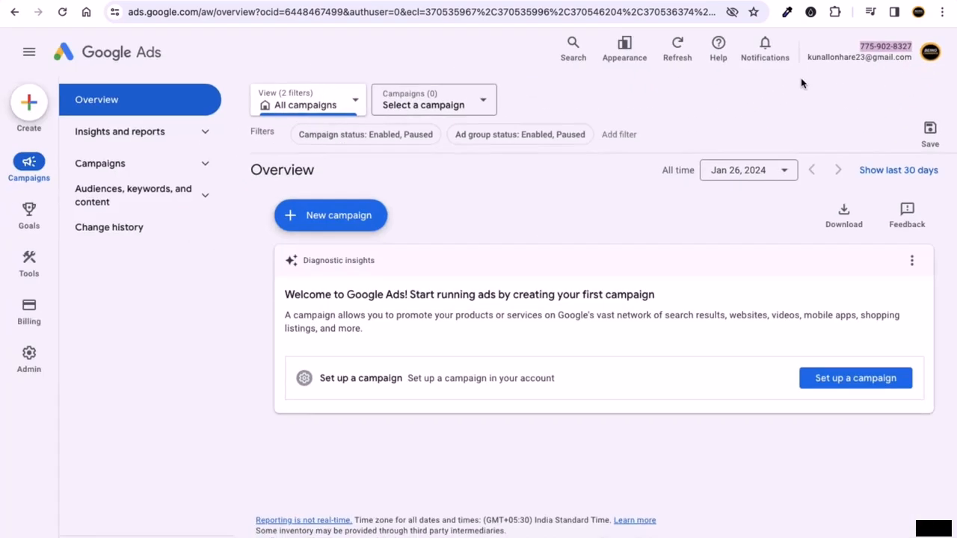
{"action": "right_click", "coordinate": [882, 45]}
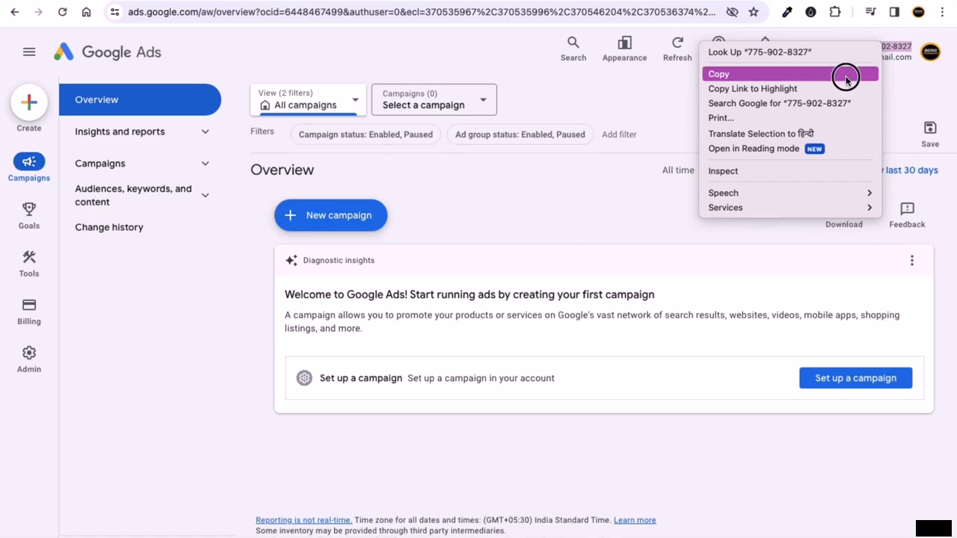
{"action": "left_click", "coordinate": [846, 77]}
{"action": "key", "text": "ctrl+Left"}
{"action": "key", "text": "ctrl+Right"}
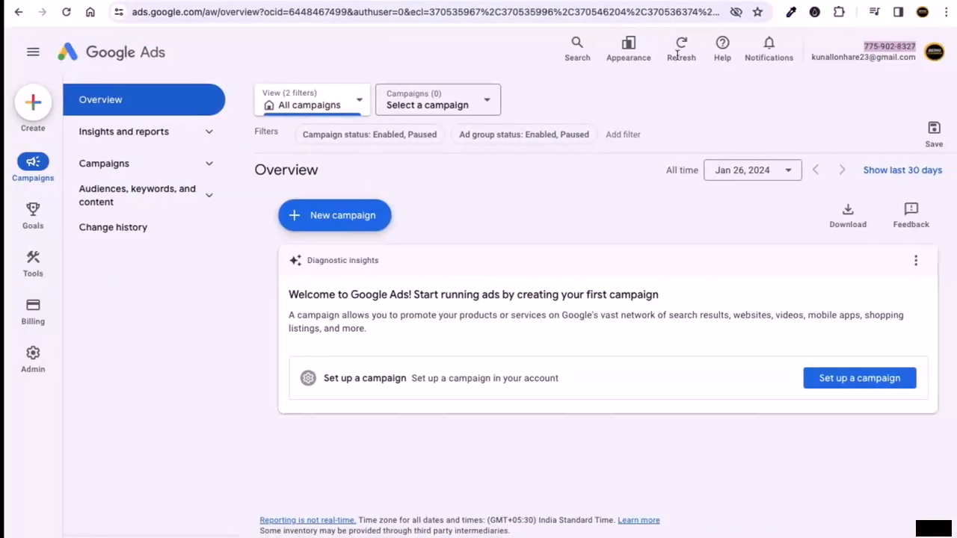
- Paste the copied account number into a new tab, then close that tab
{"action": "key", "text": "super+t"}
{"action": "key", "text": "super+v"}
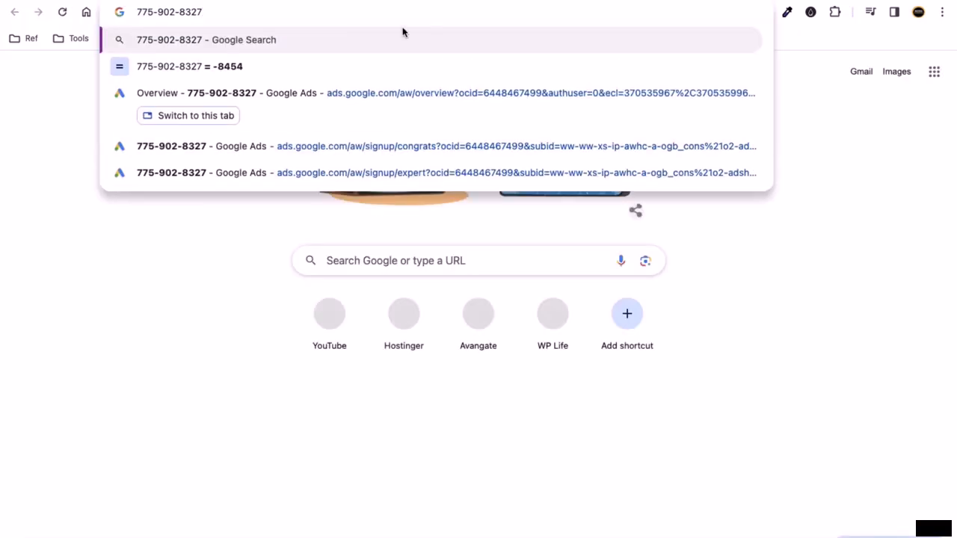
{"action": "left_click_drag", "start_coordinate": [224, 15], "coordinate": [153, 13]}
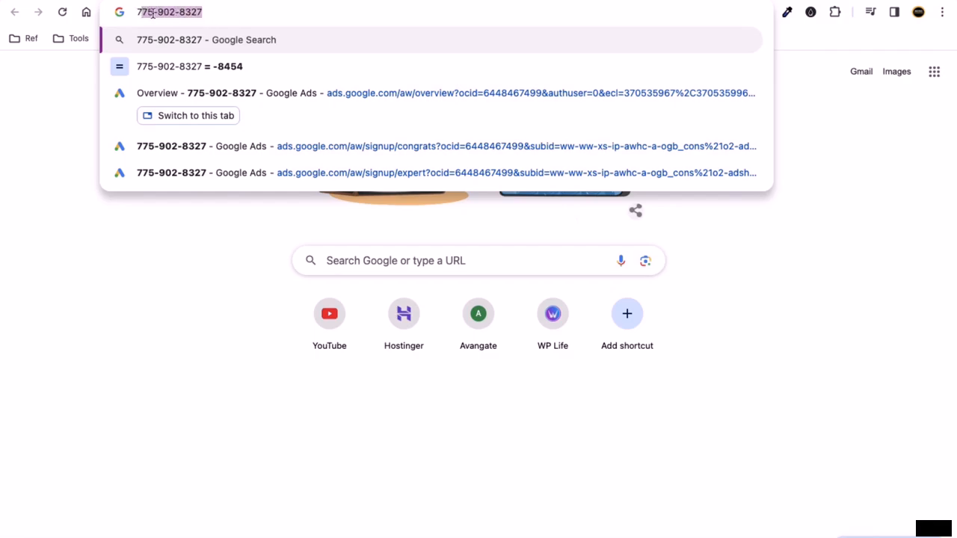
{"action": "key", "text": "super+w"}
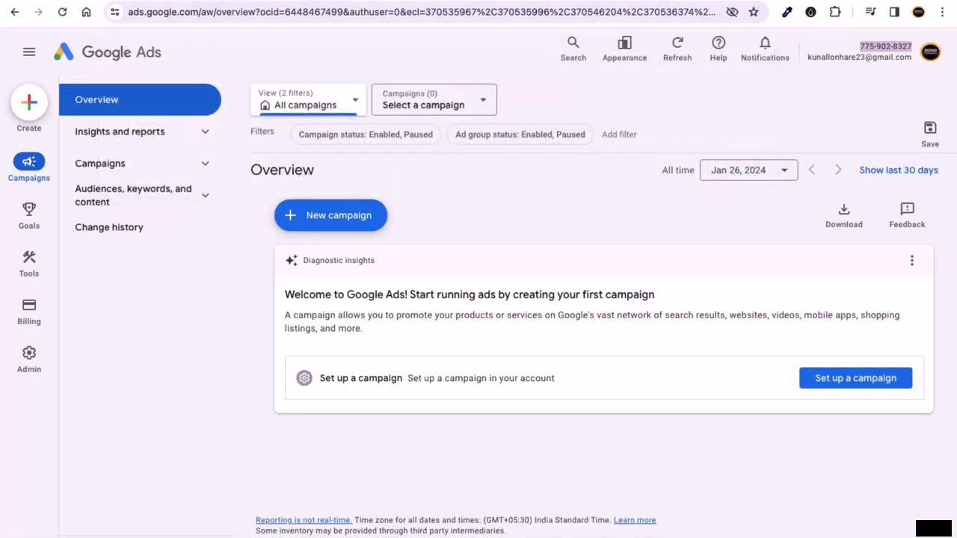
- Search 'google ads', open the official Google Ads site and start signing in
{"action": "key", "text": "super+t"}
{"action": "type", "text": "google a"}
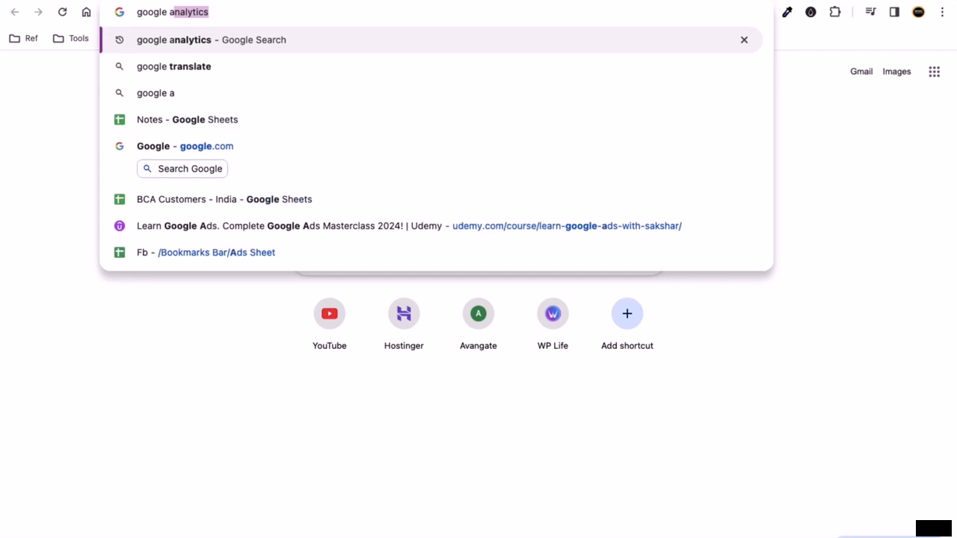
{"action": "type", "text": "ds"}
{"action": "key", "text": "Return"}
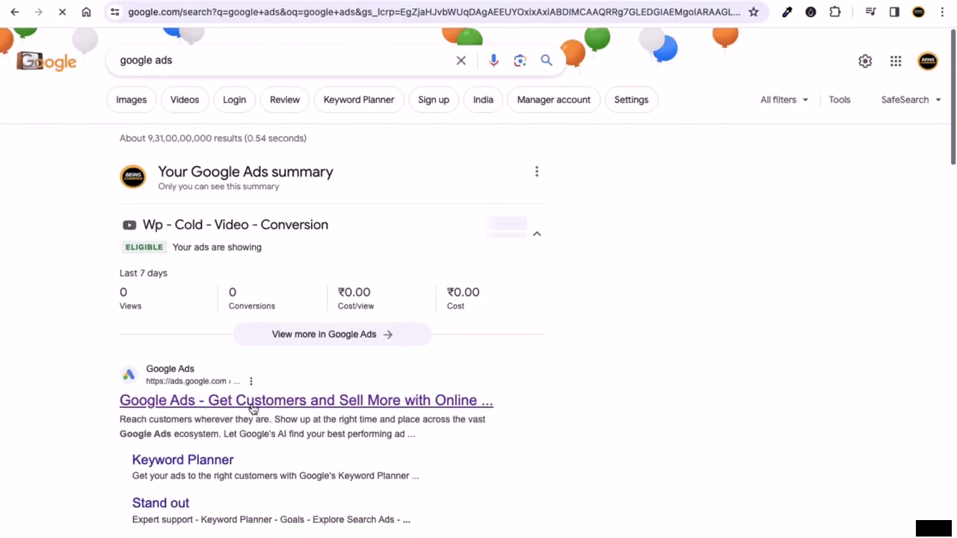
{"action": "left_click", "coordinate": [254, 407]}
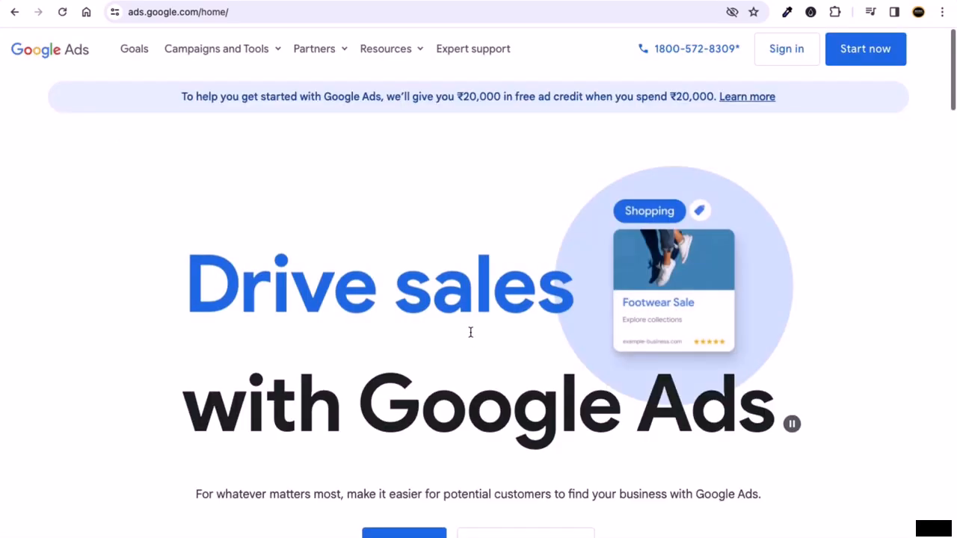
{"action": "left_click", "coordinate": [784, 50]}
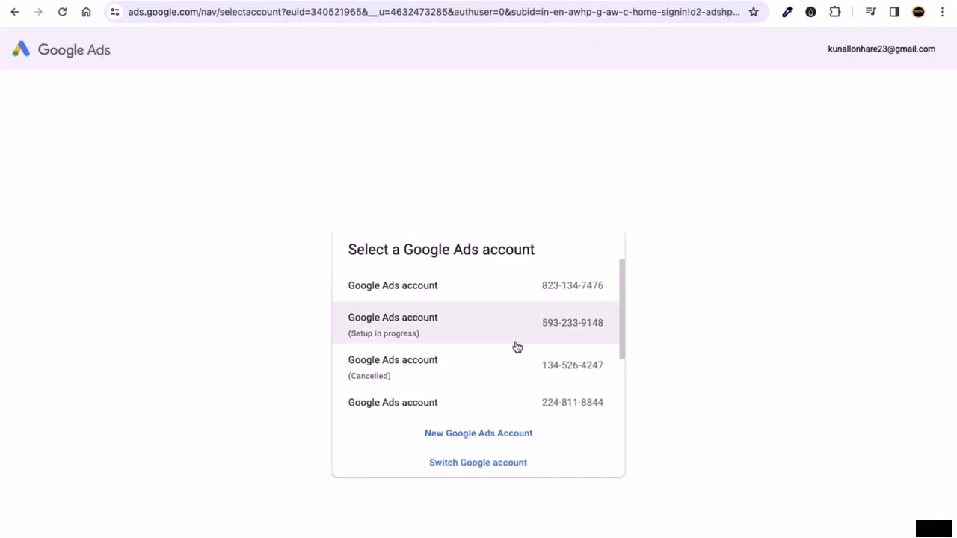
- Scroll the Select a Google Ads account list to show all accounts
{"action": "scroll", "coordinate": [515, 349], "scroll_direction": "down", "scroll_amount": 3}
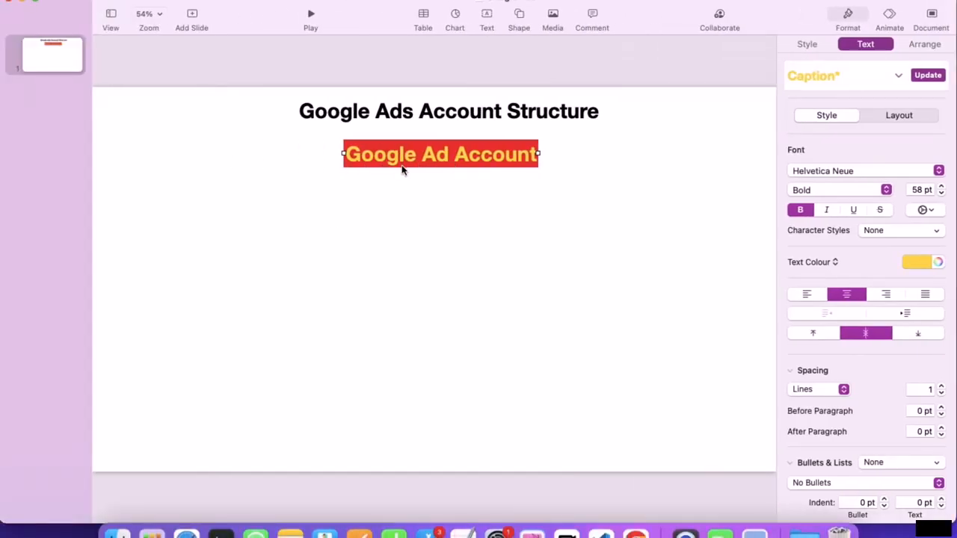
- Add 's' after 'Ad' so the red caption reads 'Google Ads Account'
{"action": "left_click", "coordinate": [449, 155]}
{"action": "type", "text": "s"}
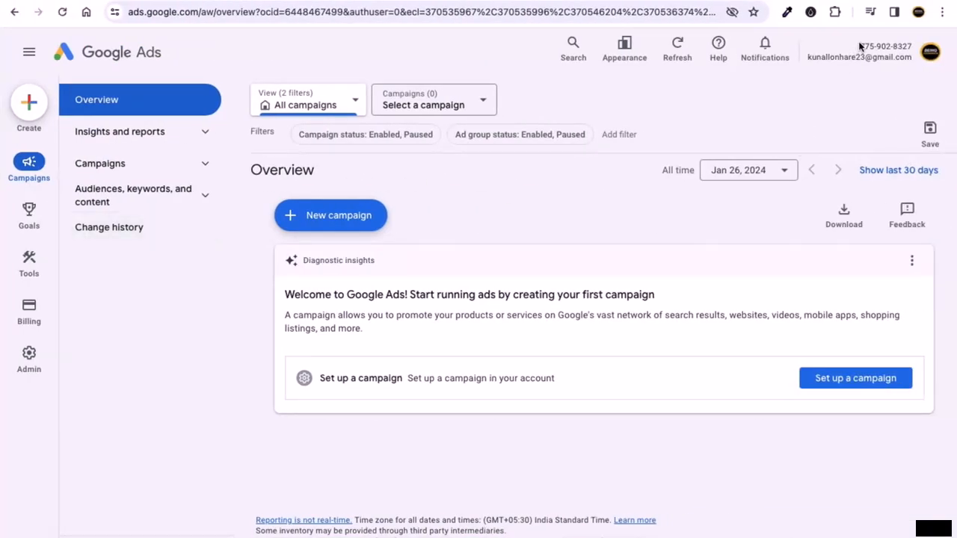
{"action": "left_click_drag", "start_coordinate": [859, 47], "coordinate": [912, 47]}
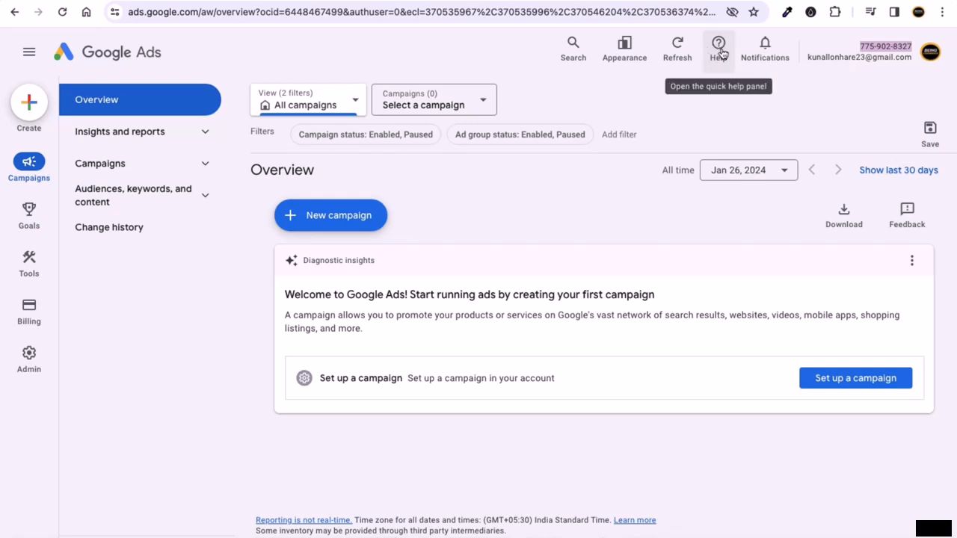
{"action": "left_click", "coordinate": [862, 47]}
{"action": "left_click_drag", "start_coordinate": [862, 47], "coordinate": [923, 43]}
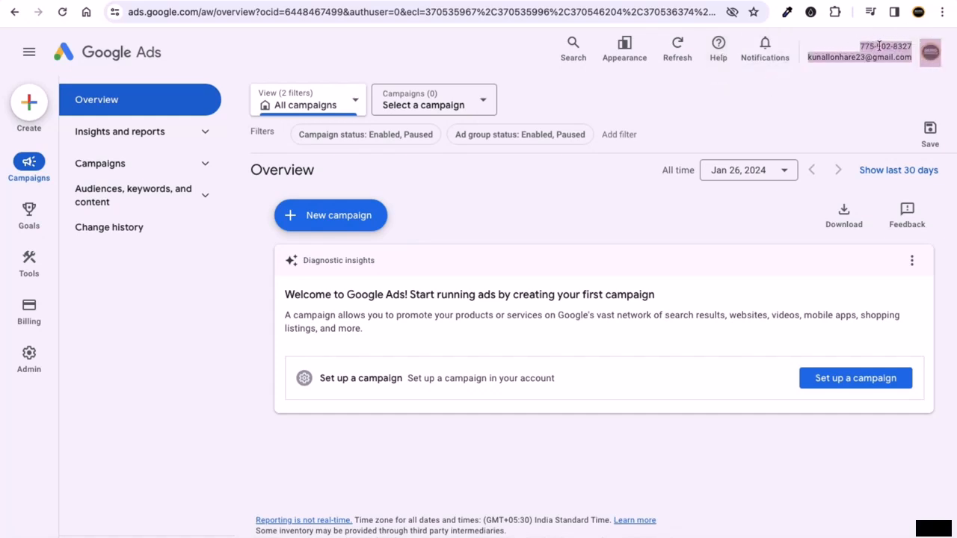
{"action": "left_click", "coordinate": [881, 46]}
{"action": "left_click_drag", "start_coordinate": [864, 46], "coordinate": [912, 46]}
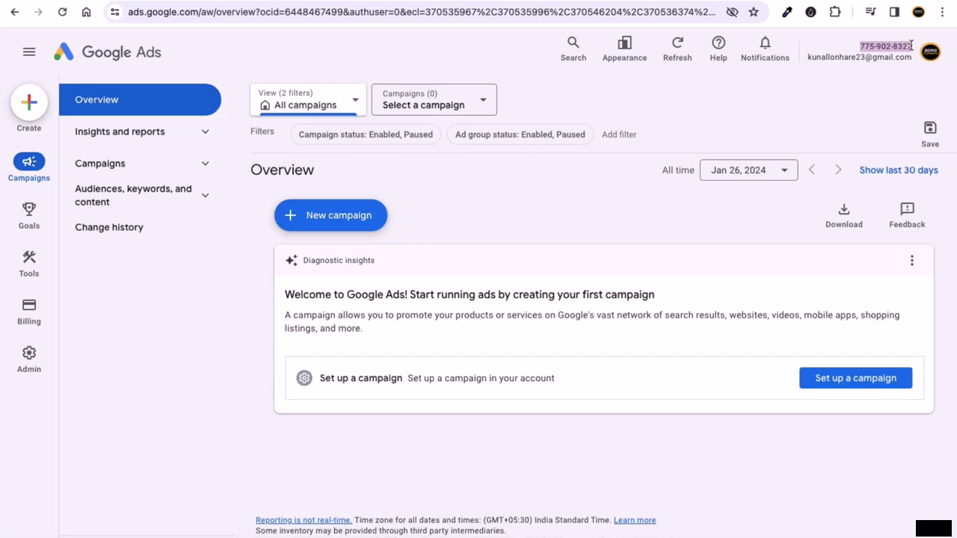
- Scroll through ChatGPT's Google Ads reply to the account requirements section
{"action": "left_click", "coordinate": [815, 92]}
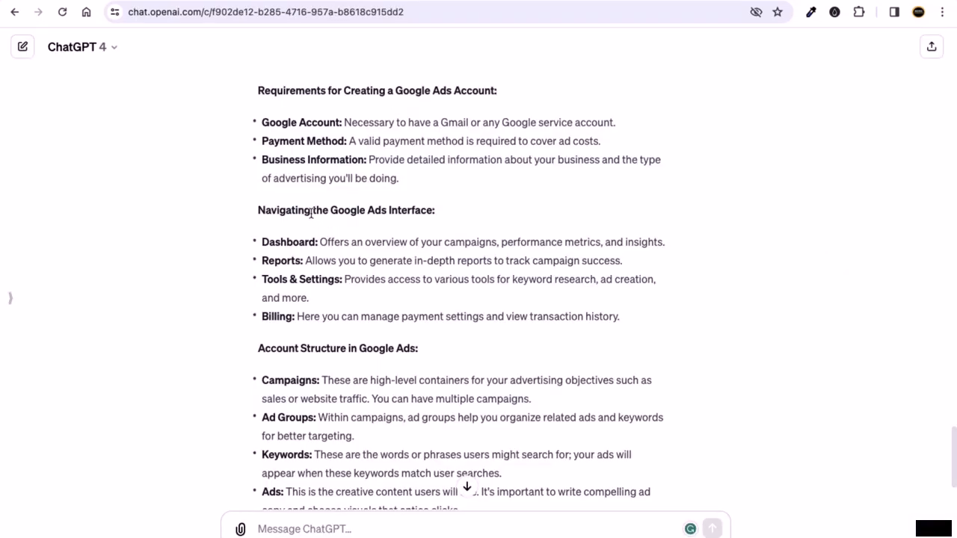
{"action": "scroll", "coordinate": [385, 124], "scroll_direction": "up", "scroll_amount": 3}
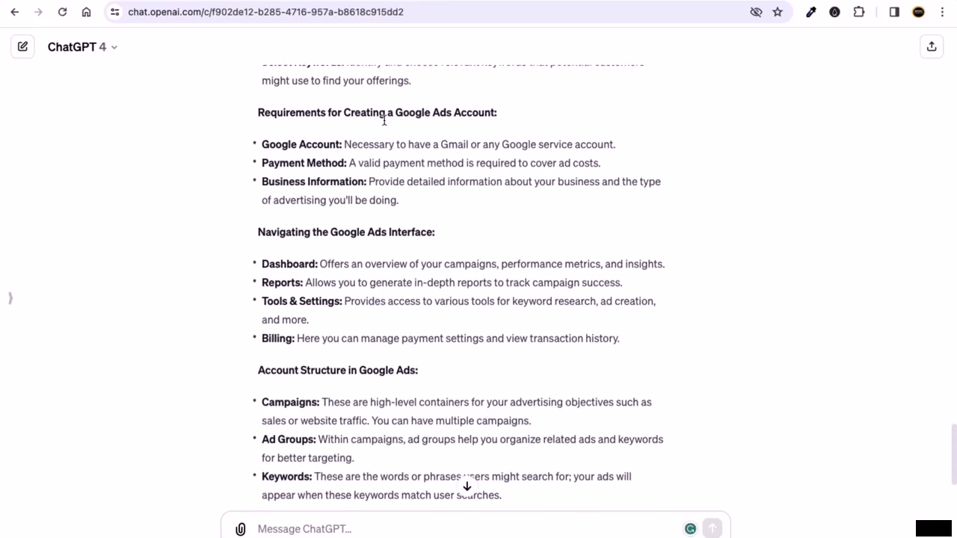
{"action": "scroll", "coordinate": [384, 120], "scroll_direction": "up", "scroll_amount": 2}
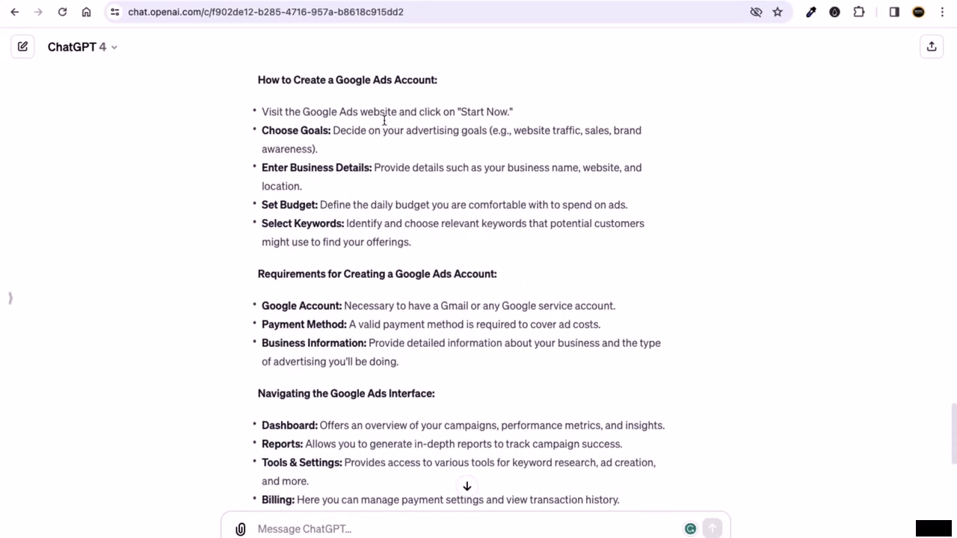
{"action": "scroll", "coordinate": [385, 115], "scroll_direction": "down", "scroll_amount": 1}
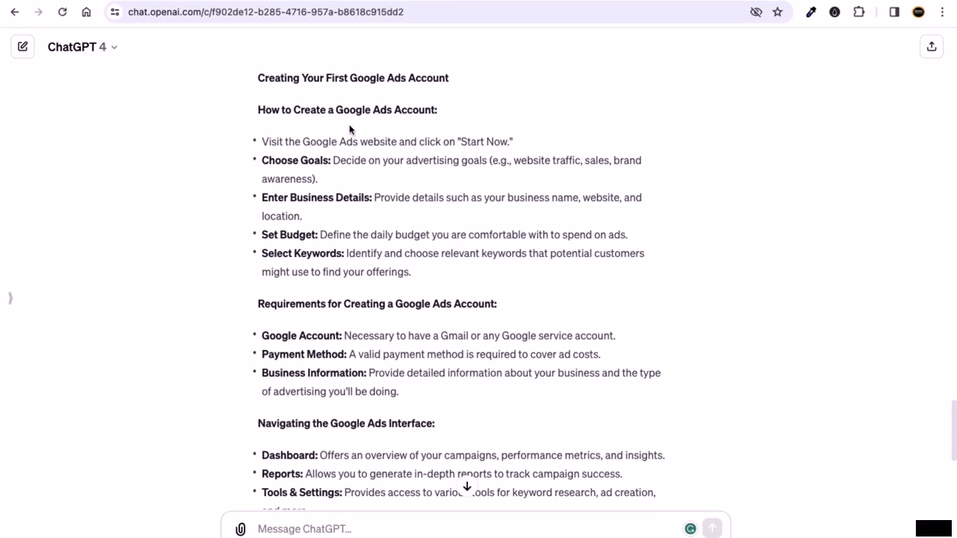
{"action": "scroll", "coordinate": [351, 206], "scroll_direction": "down", "scroll_amount": 4}
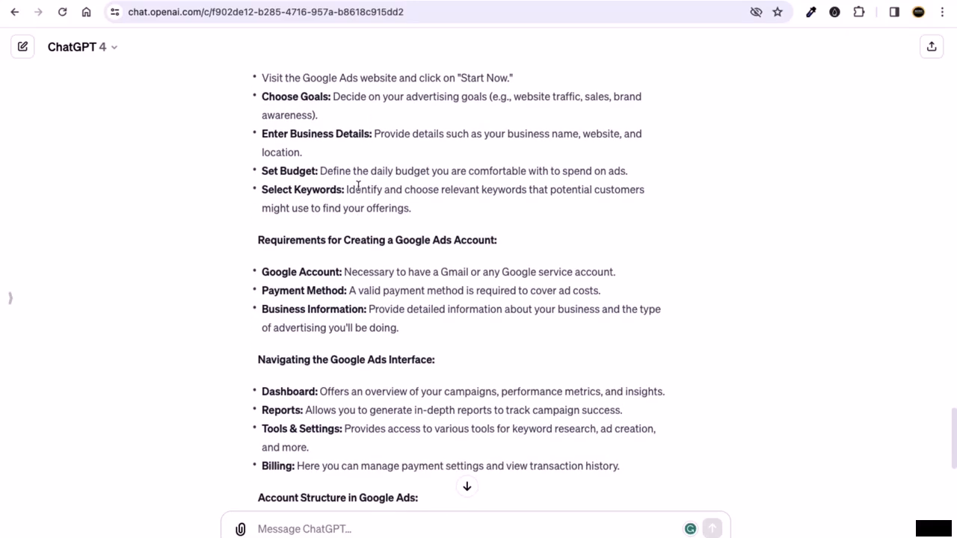
- Highlight the Google Account and Payment Method requirement lines
{"action": "left_click_drag", "start_coordinate": [296, 120], "coordinate": [289, 156]}
{"action": "left_click_drag", "start_coordinate": [351, 154], "coordinate": [528, 153]}
{"action": "scroll", "coordinate": [465, 210], "scroll_direction": "down", "scroll_amount": 1}
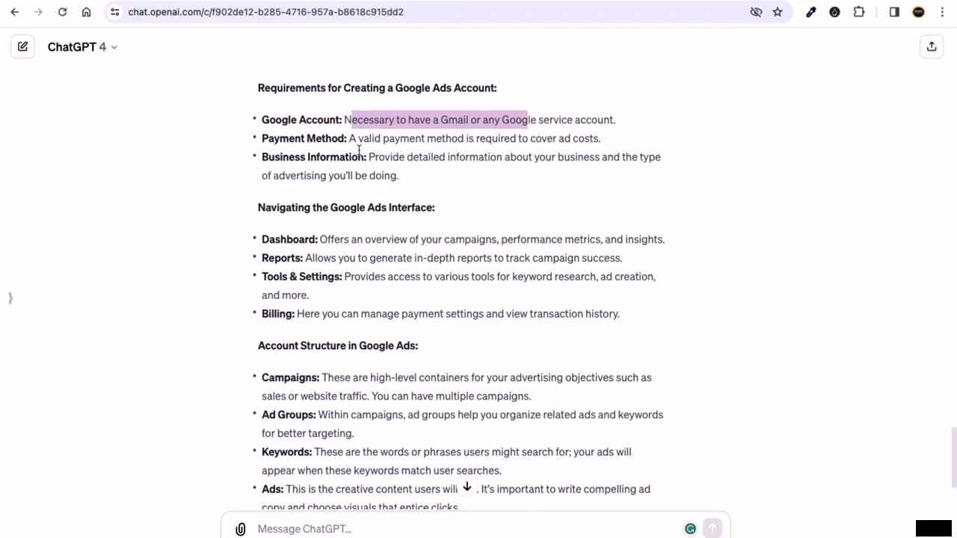
{"action": "left_click_drag", "start_coordinate": [345, 151], "coordinate": [269, 142]}
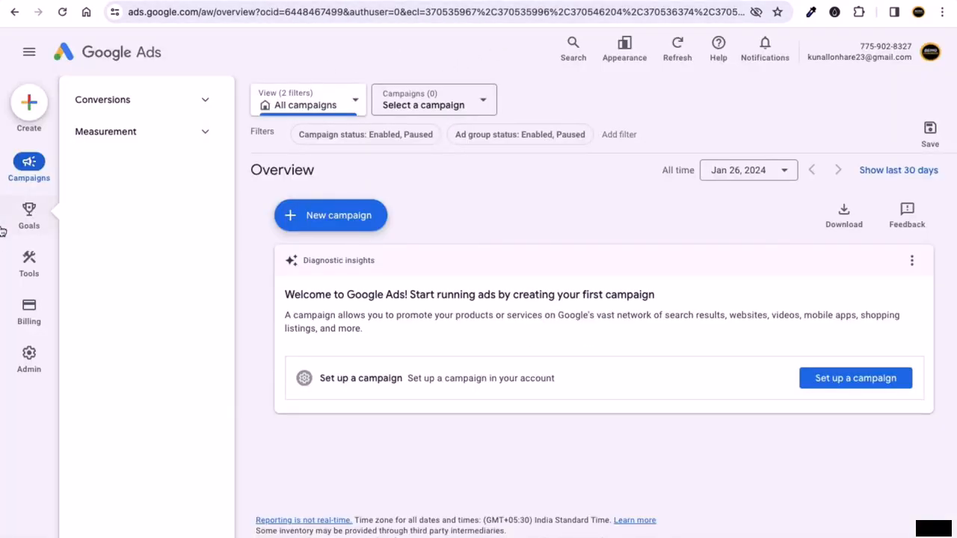
{"action": "mouse_move", "coordinate": [38, 315]}
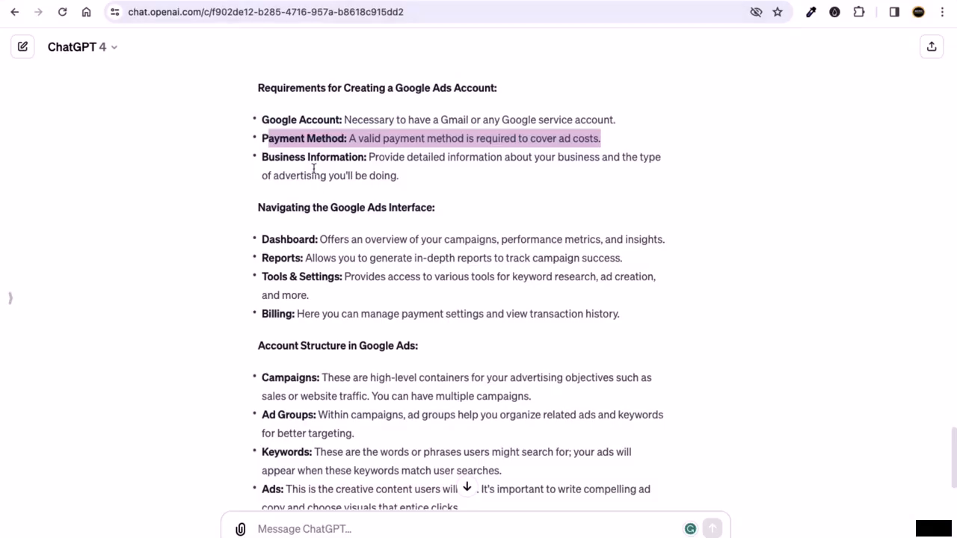
{"action": "left_click", "coordinate": [309, 171]}
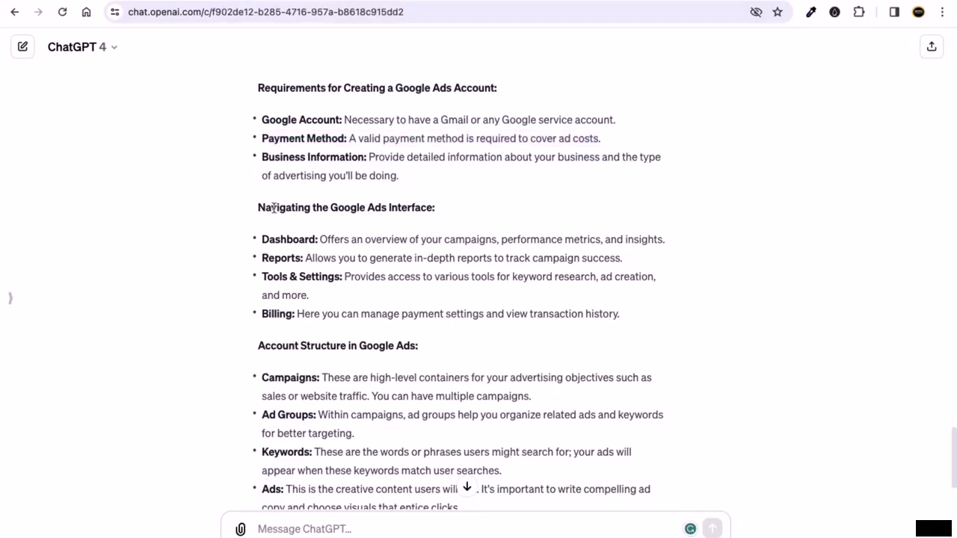
- In the ChatGPT answer, highlight the Dashboard description sentence
{"action": "left_click_drag", "start_coordinate": [274, 209], "coordinate": [395, 220]}
{"action": "scroll", "coordinate": [396, 220], "scroll_direction": "down", "scroll_amount": 1}
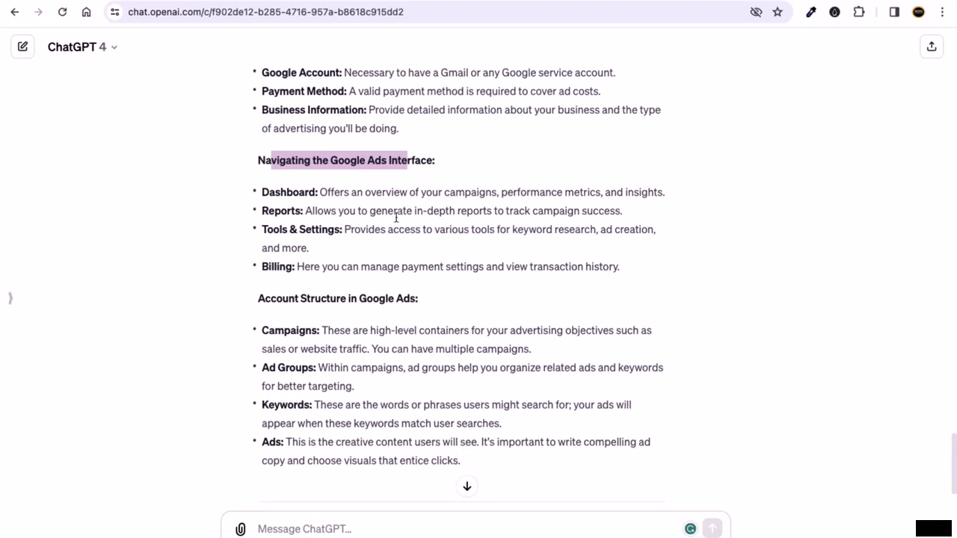
{"action": "left_click", "coordinate": [373, 219]}
{"action": "left_click_drag", "start_coordinate": [313, 193], "coordinate": [260, 192]}
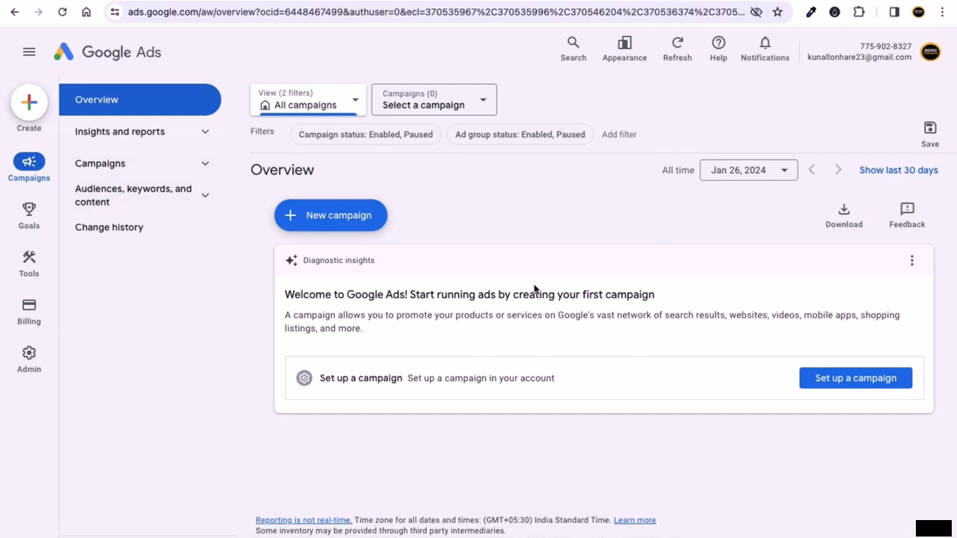
{"action": "left_click", "coordinate": [236, 1]}
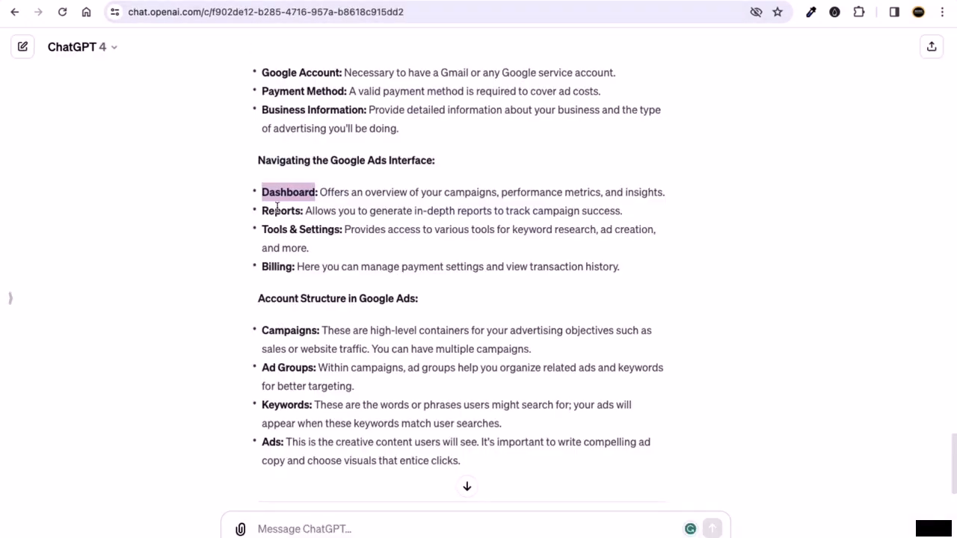
{"action": "left_click_drag", "start_coordinate": [275, 210], "coordinate": [678, 195]}
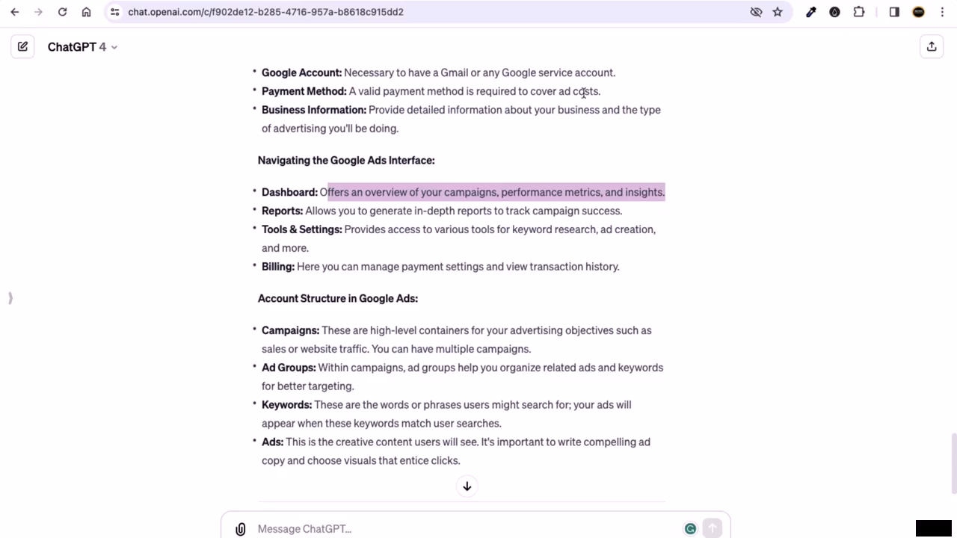
- Glance at the Google Ads Overview, then highlight the Reports description in ChatGPT
{"action": "left_click", "coordinate": [551, 2]}
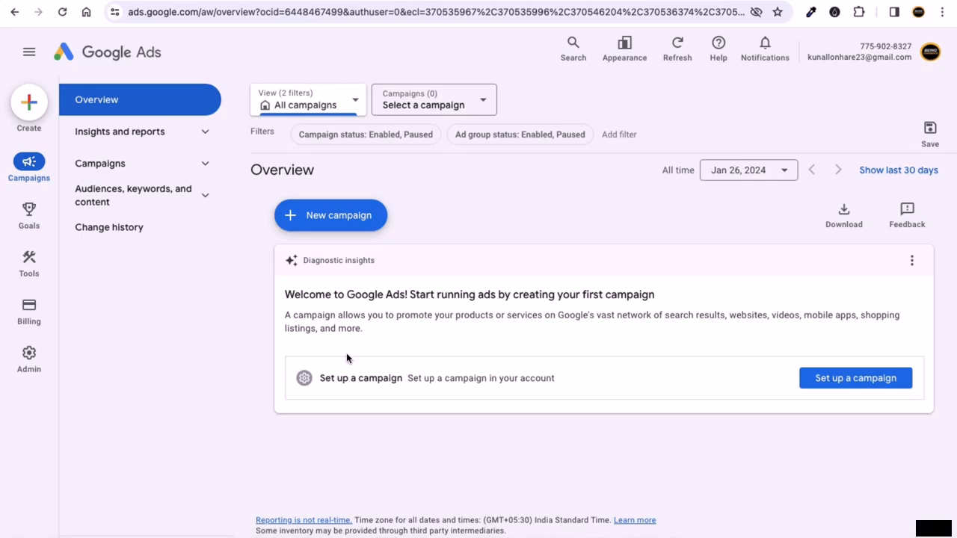
{"action": "left_click", "coordinate": [312, 0]}
{"action": "left_click", "coordinate": [262, 0]}
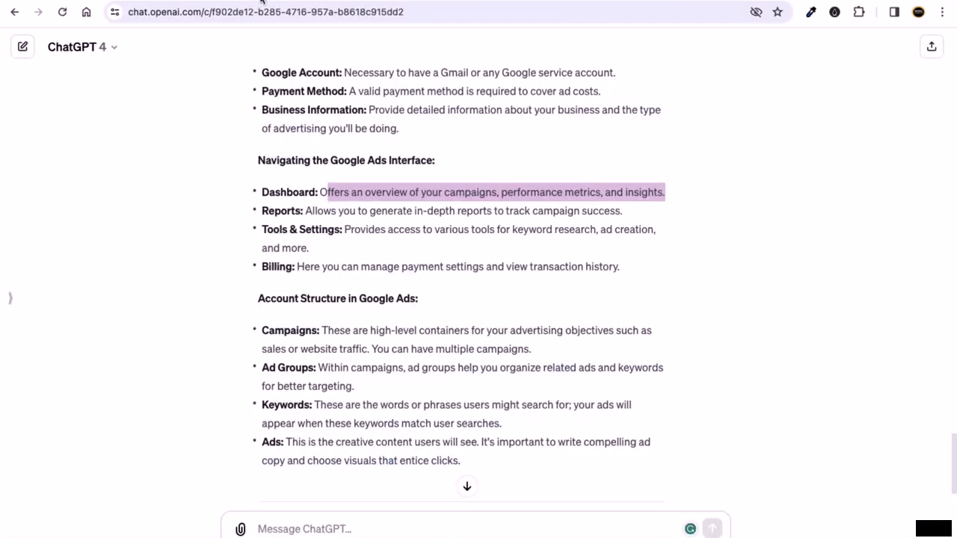
{"action": "left_click", "coordinate": [302, 210]}
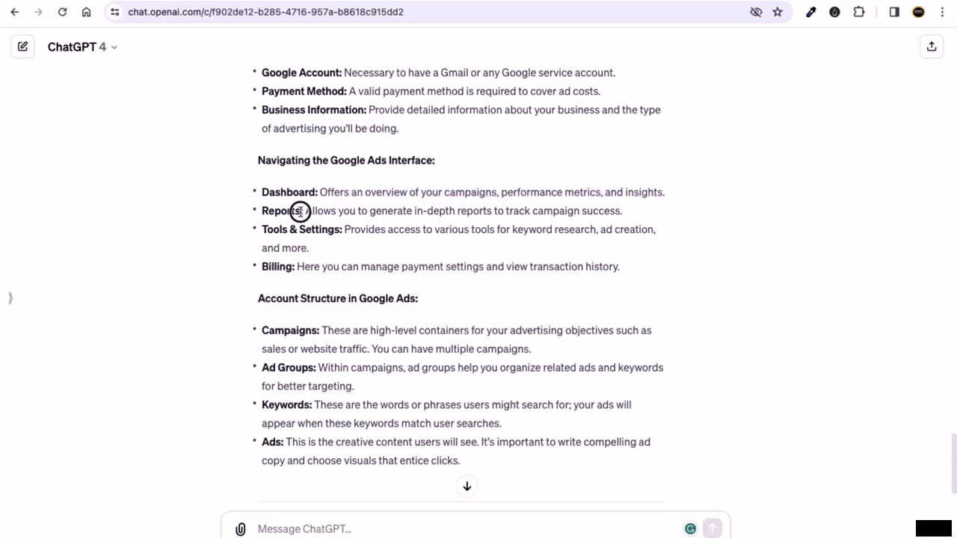
{"action": "double_click", "coordinate": [300, 211]}
{"action": "left_click_drag", "start_coordinate": [306, 211], "coordinate": [580, 211]}
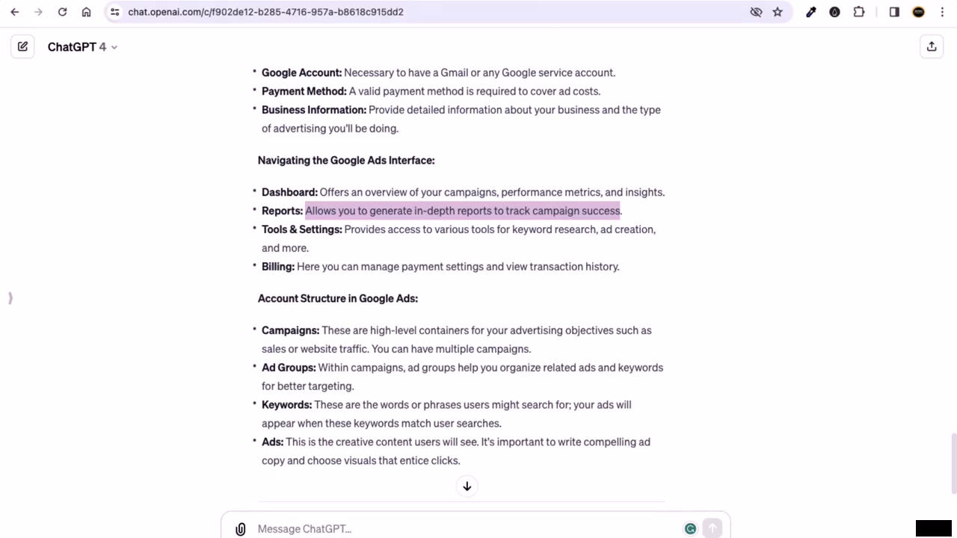
- Reveal Insights and reports in Google Ads, then highlight ChatGPT's Tools & Settings description
{"action": "left_click", "coordinate": [538, 0]}
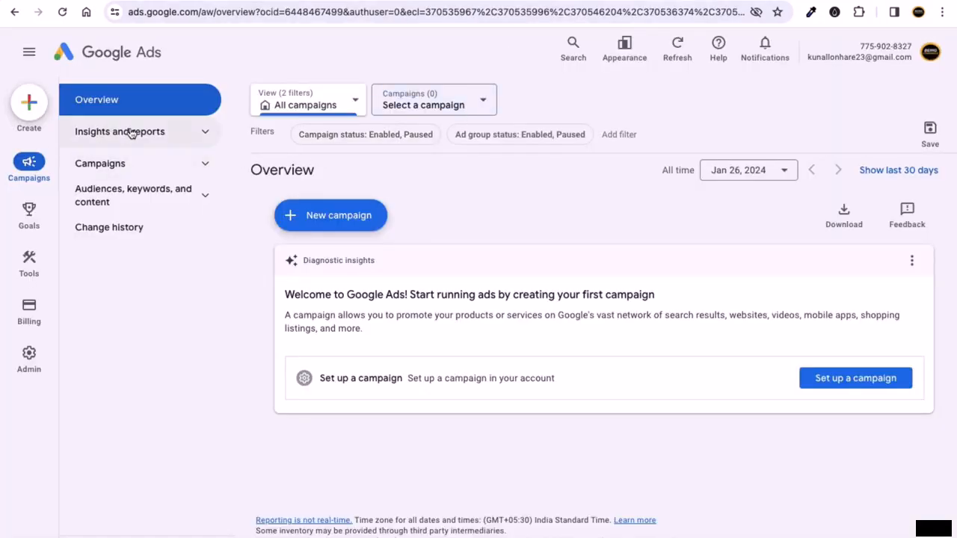
{"action": "left_click", "coordinate": [165, 132]}
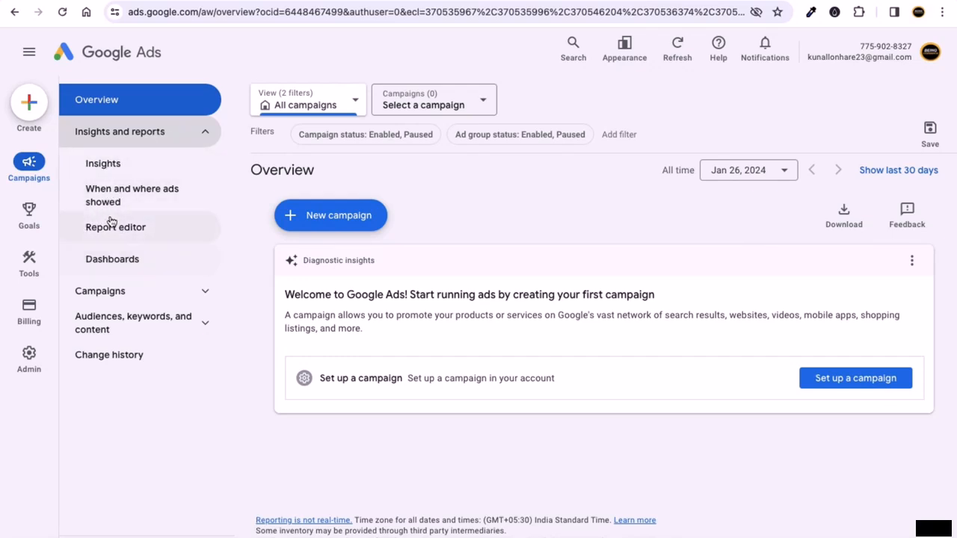
{"action": "left_click", "coordinate": [264, 1]}
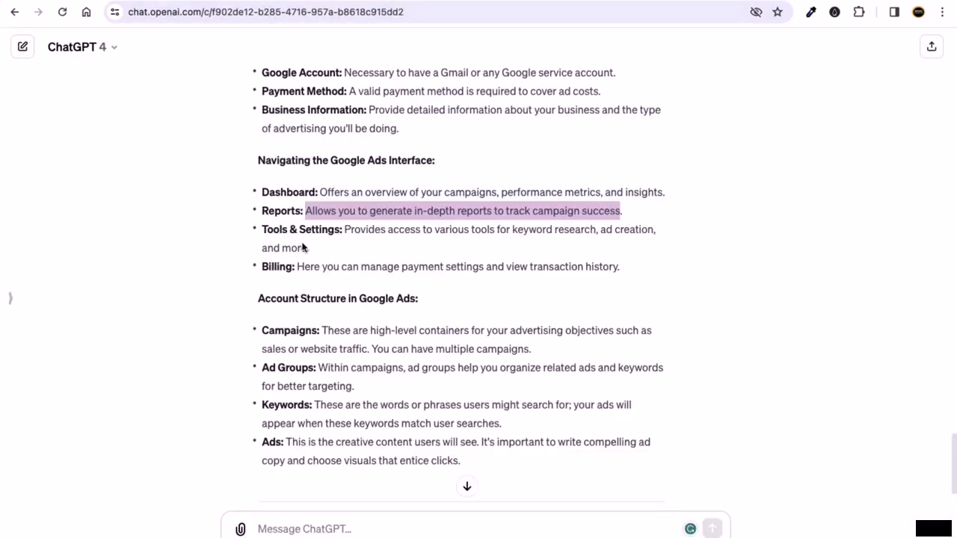
{"action": "left_click_drag", "start_coordinate": [267, 234], "coordinate": [340, 232]}
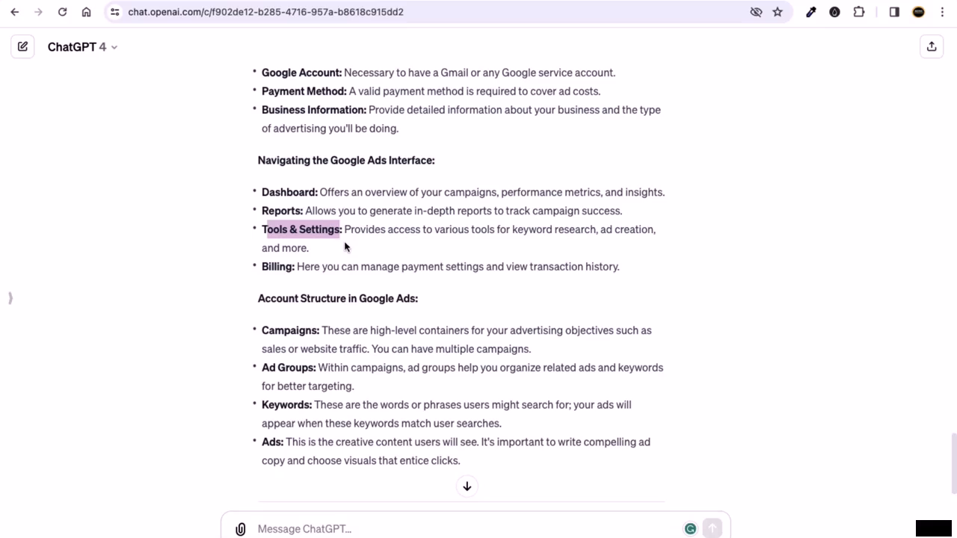
{"action": "left_click", "coordinate": [344, 243]}
{"action": "left_click_drag", "start_coordinate": [350, 229], "coordinate": [417, 249]}
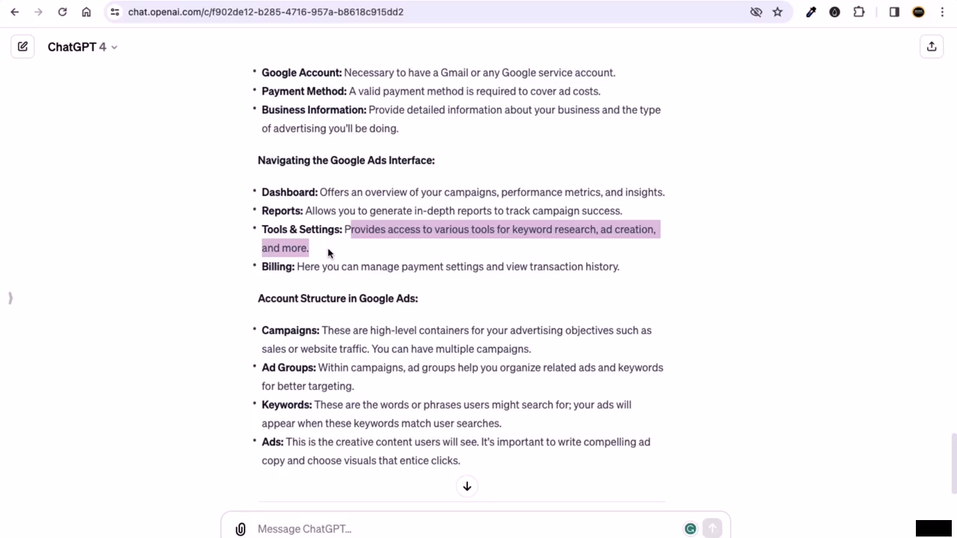
{"action": "left_click", "coordinate": [513, 1]}
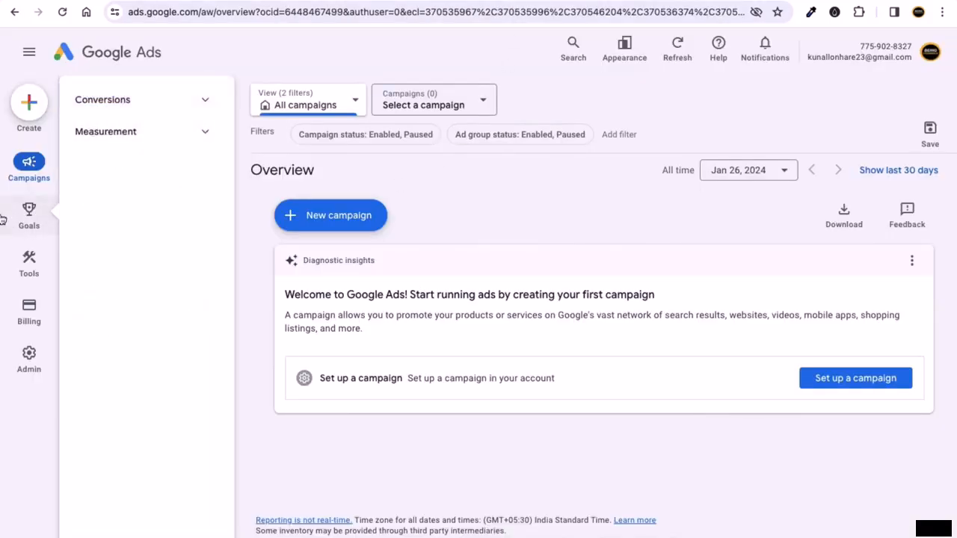
- Expand Tools > Planning to list Keyword Planner, Performance Planner, Reach Planner and App advertising hub
{"action": "mouse_move", "coordinate": [35, 267]}
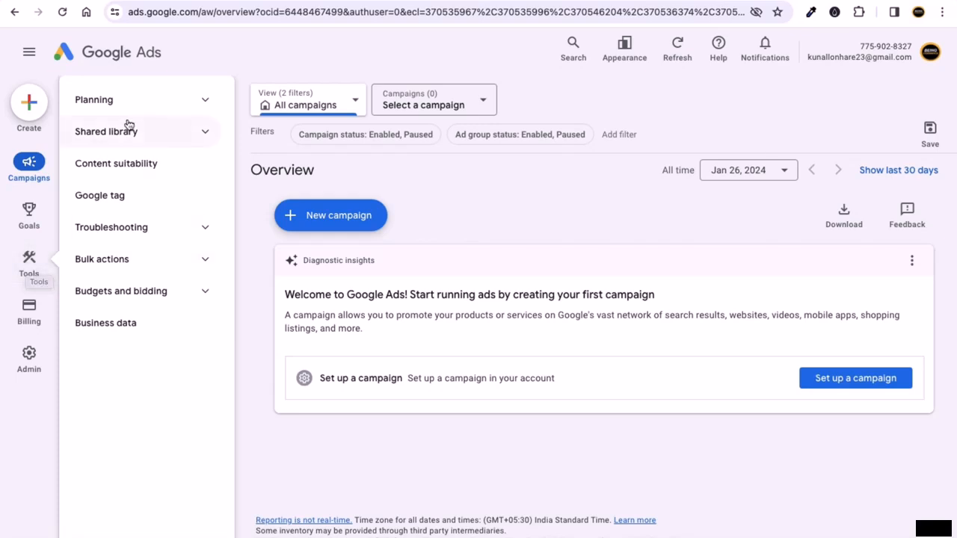
{"action": "left_click", "coordinate": [199, 100]}
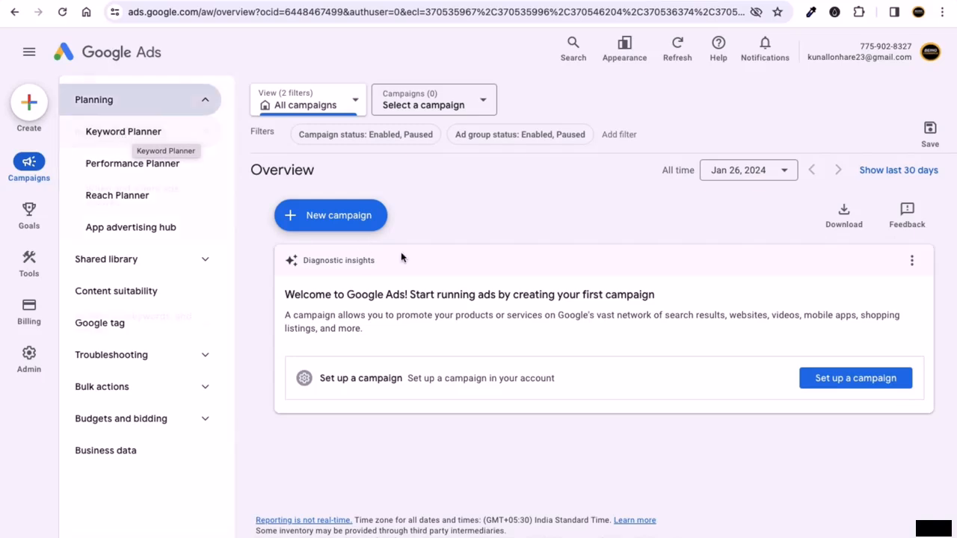
{"action": "key", "text": "ctrl+Right"}
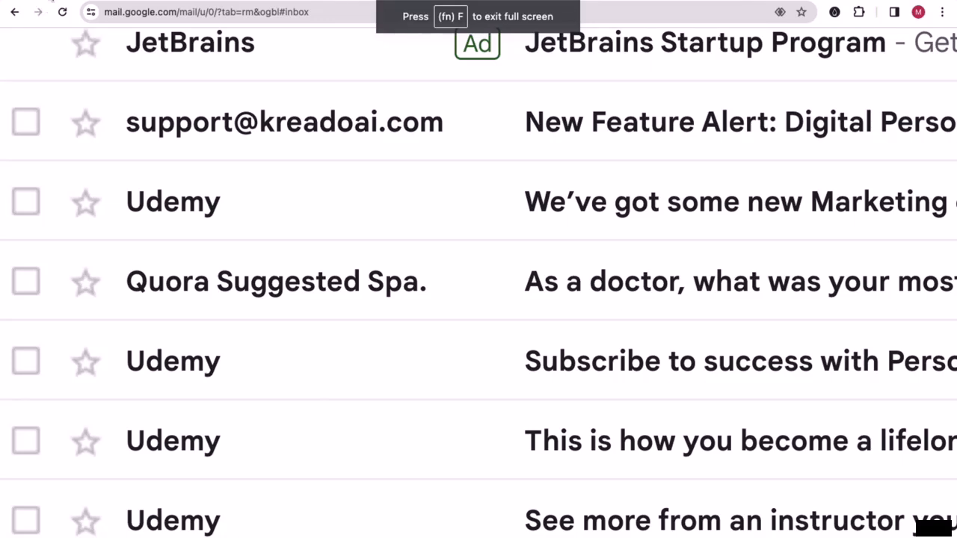
- In a new tab, pick the suggestion 'how to increase height after 18', then return to Google Ads
{"action": "key", "text": "ctrl+Left"}
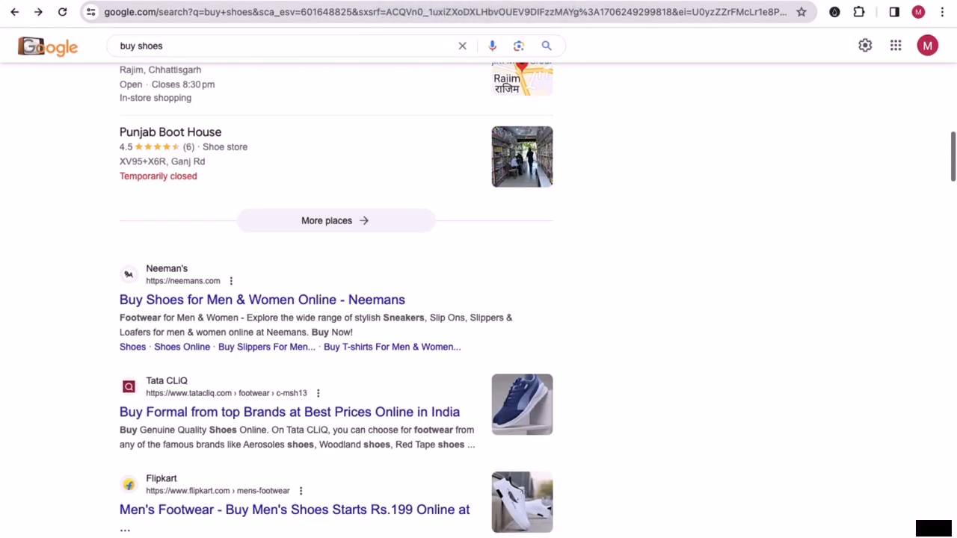
{"action": "key", "text": "super+t"}
{"action": "type", "text": "ho"}
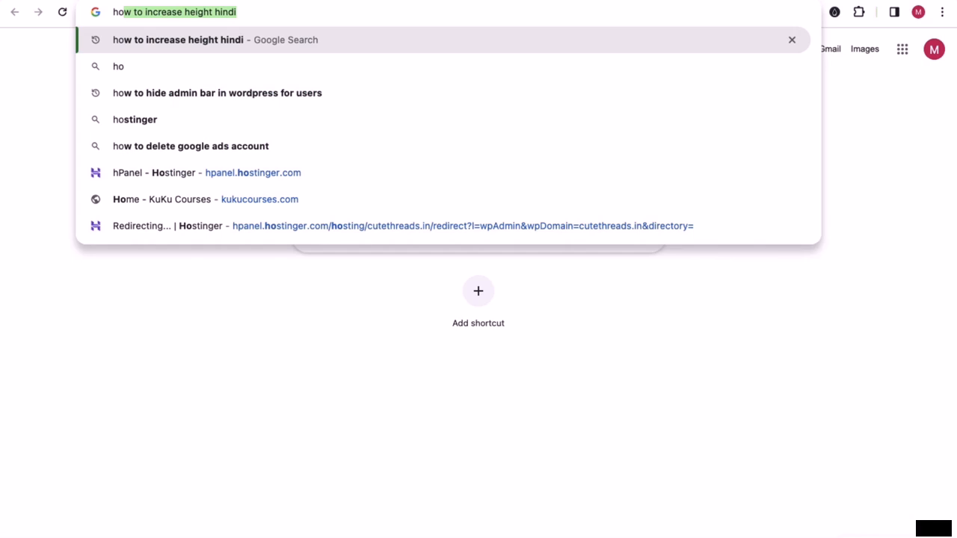
{"action": "key", "text": "End"}
{"action": "key", "text": "BackSpace"}
{"action": "key", "text": "BackSpace"}
{"action": "key", "text": "BackSpace"}
{"action": "key", "text": "BackSpace"}
{"action": "key", "text": "BackSpace"}
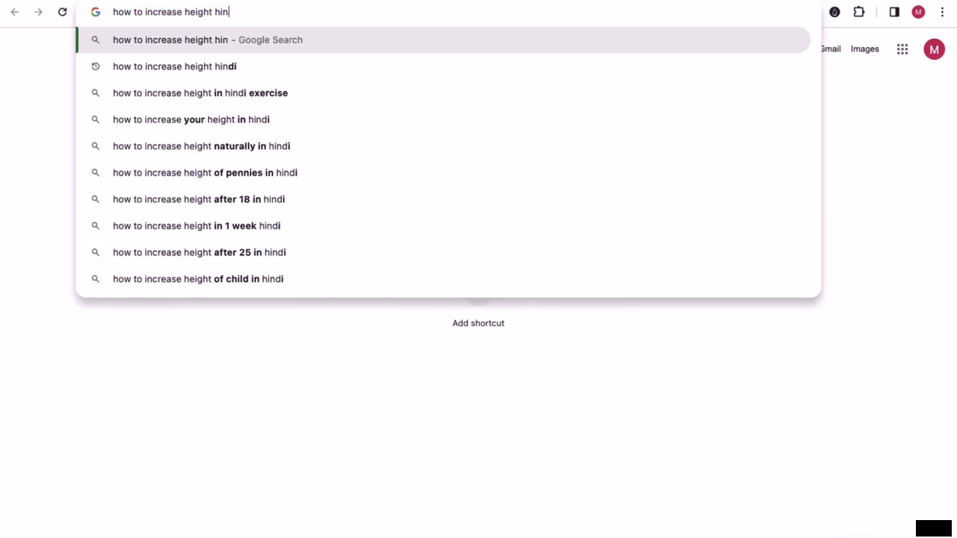
{"action": "key", "text": "Down"}
{"action": "key", "text": "Down"}
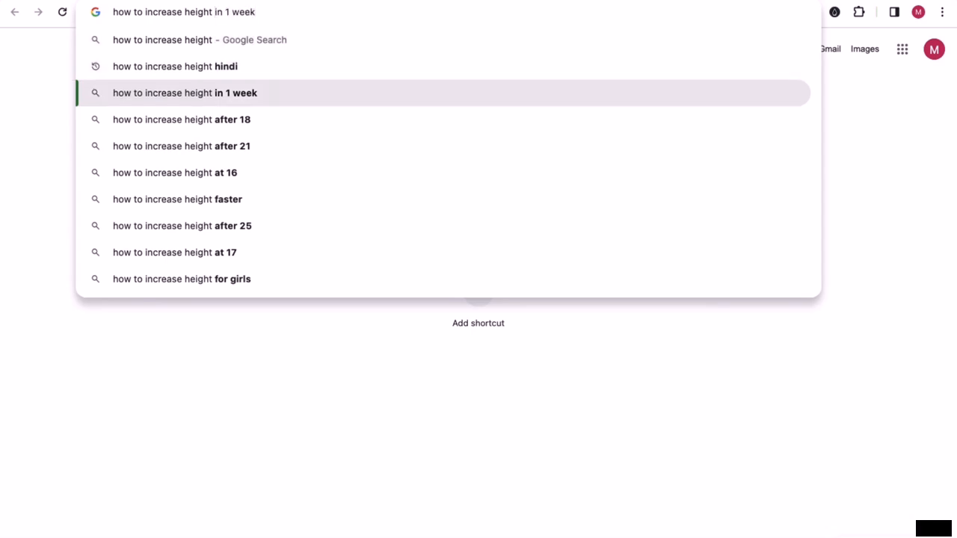
{"action": "key", "text": "Down"}
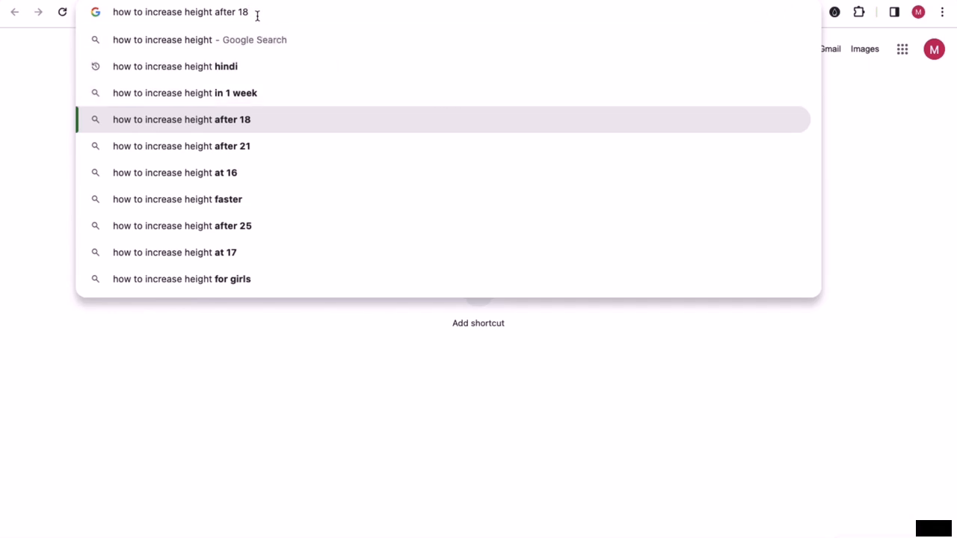
{"action": "left_click_drag", "start_coordinate": [257, 15], "coordinate": [113, 13]}
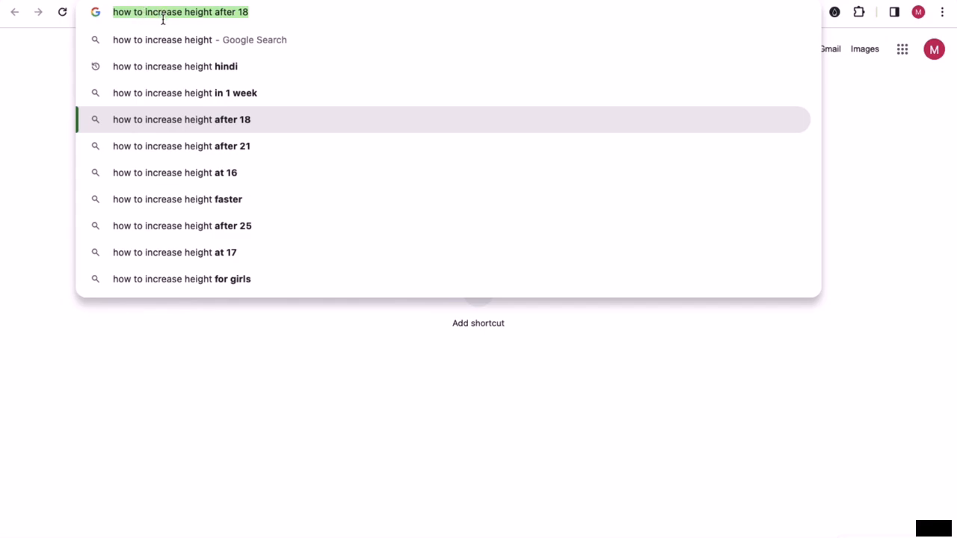
{"action": "key", "text": "ctrl+Left"}
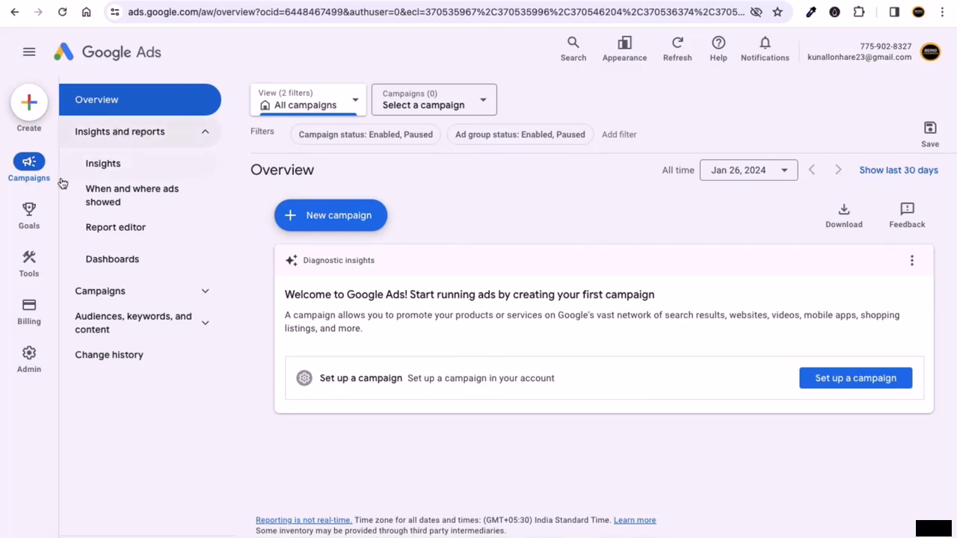
- Open Keyword Planner from Tools > Planning
{"action": "mouse_move", "coordinate": [29, 264]}
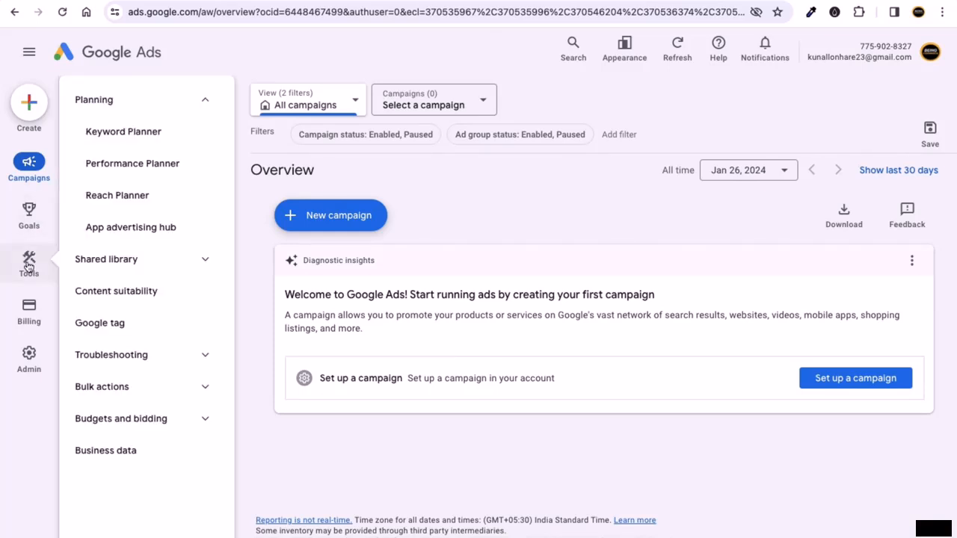
{"action": "left_click", "coordinate": [143, 134]}
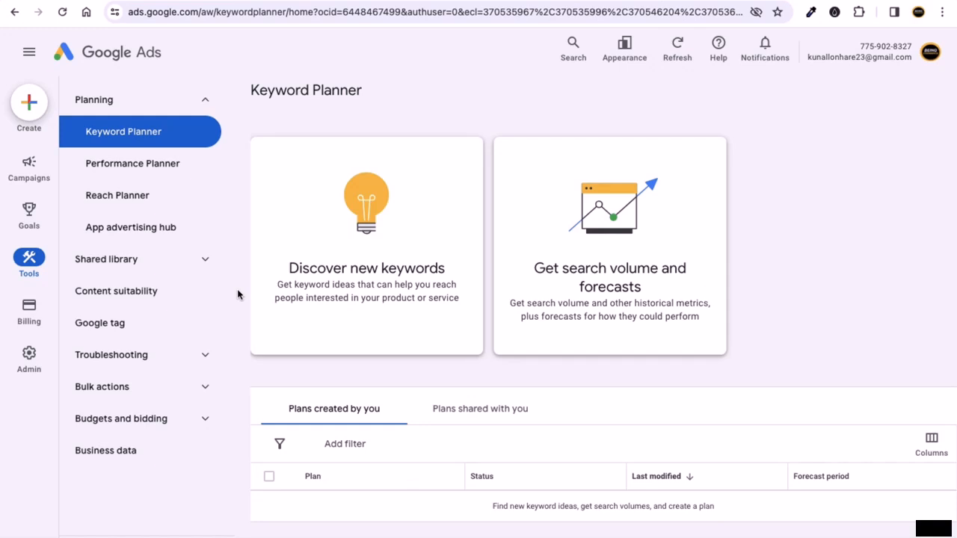
- Open Performance Planner, expand Shared library, then open Reach Planner
{"action": "left_click", "coordinate": [139, 171]}
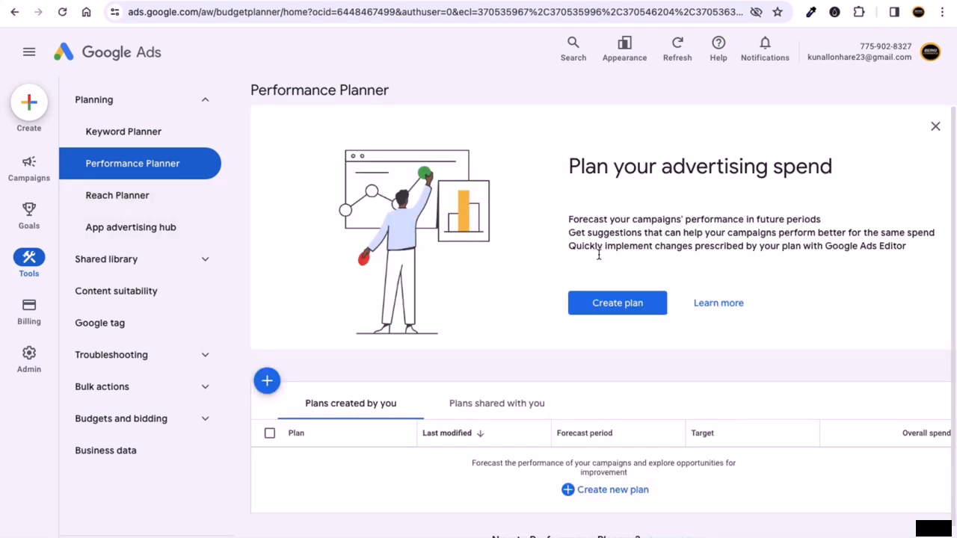
{"action": "left_click", "coordinate": [177, 256]}
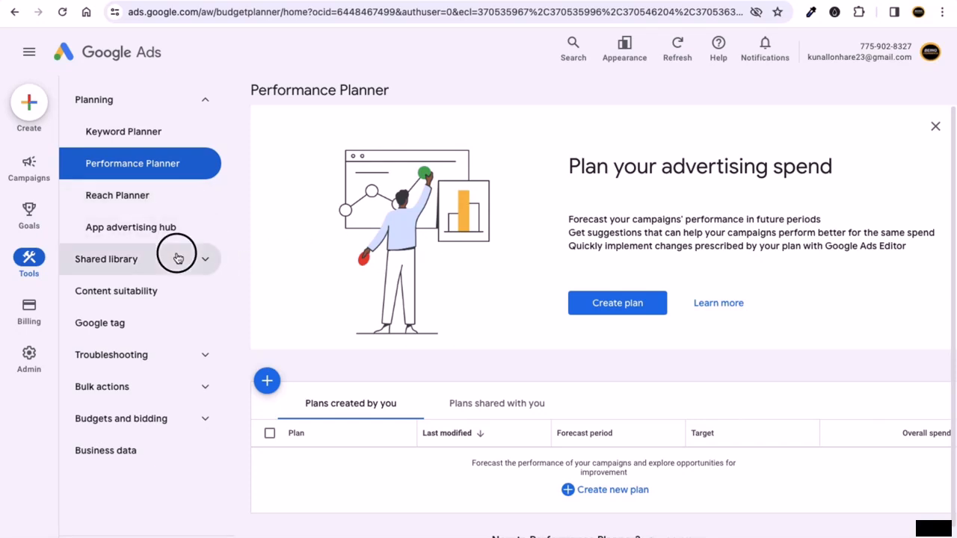
{"action": "scroll", "coordinate": [145, 277], "scroll_direction": "down", "scroll_amount": 2}
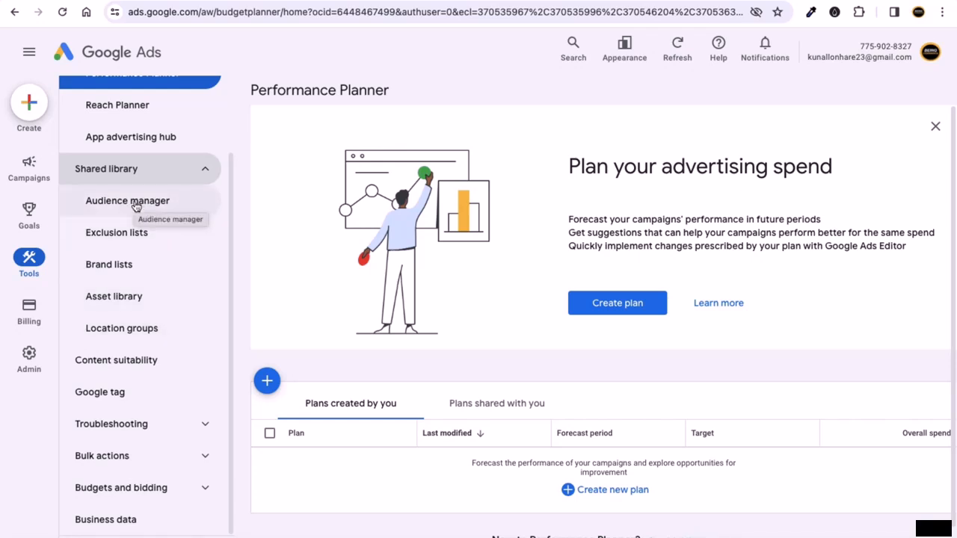
{"action": "left_click", "coordinate": [139, 115]}
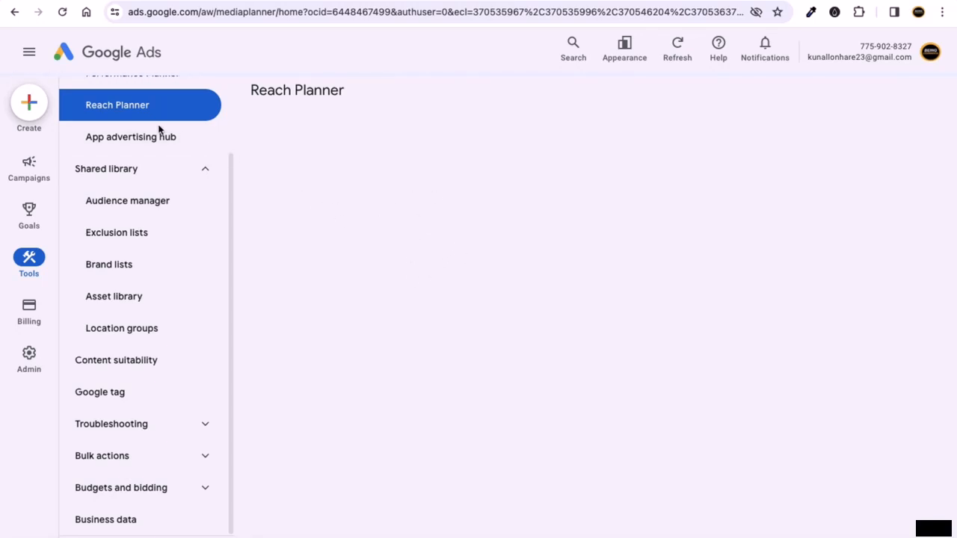
- Open the App advertising hub, then Audience manager under Shared library
{"action": "left_click", "coordinate": [112, 142]}
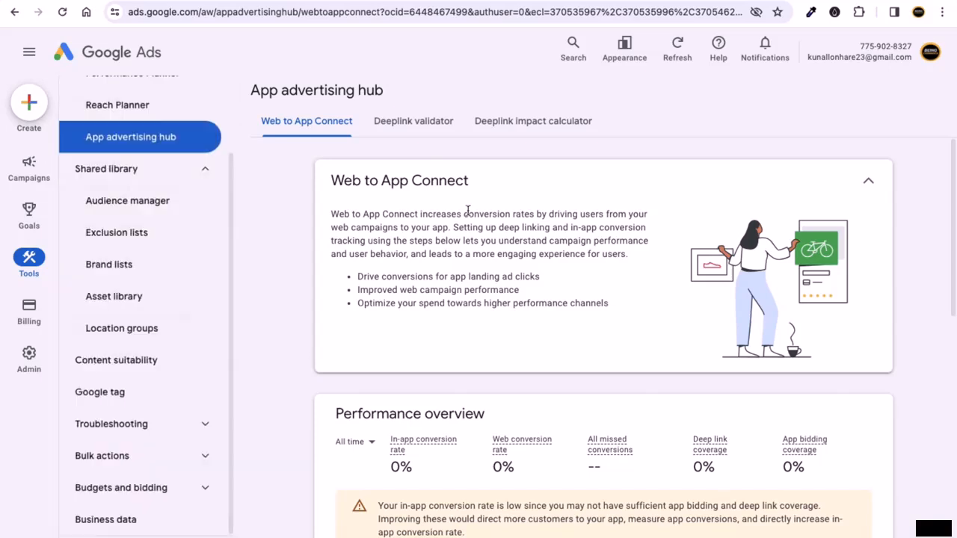
{"action": "left_click", "coordinate": [128, 207]}
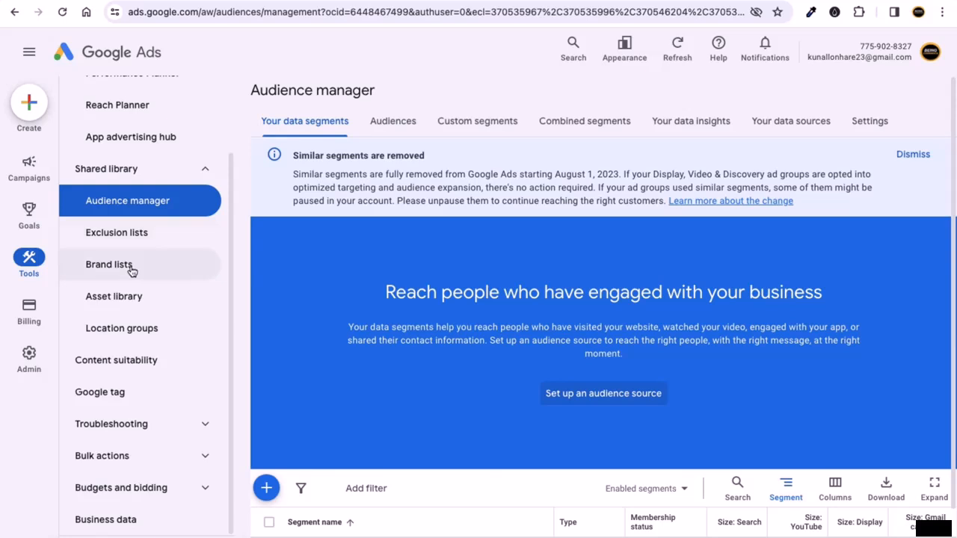
- Open the empty Asset library and highlight its 'Store and reuse assets' heading
{"action": "scroll", "coordinate": [165, 311], "scroll_direction": "down", "scroll_amount": 1}
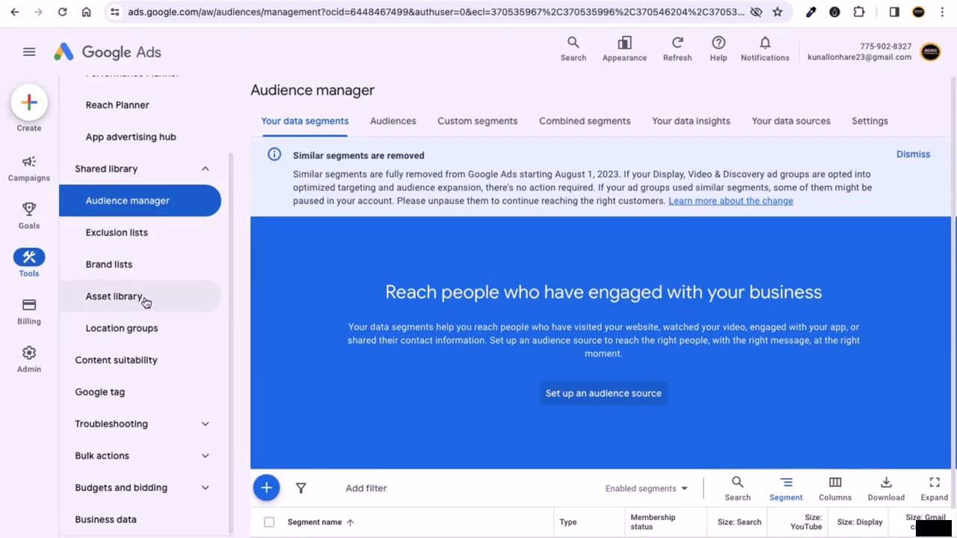
{"action": "left_click", "coordinate": [143, 300]}
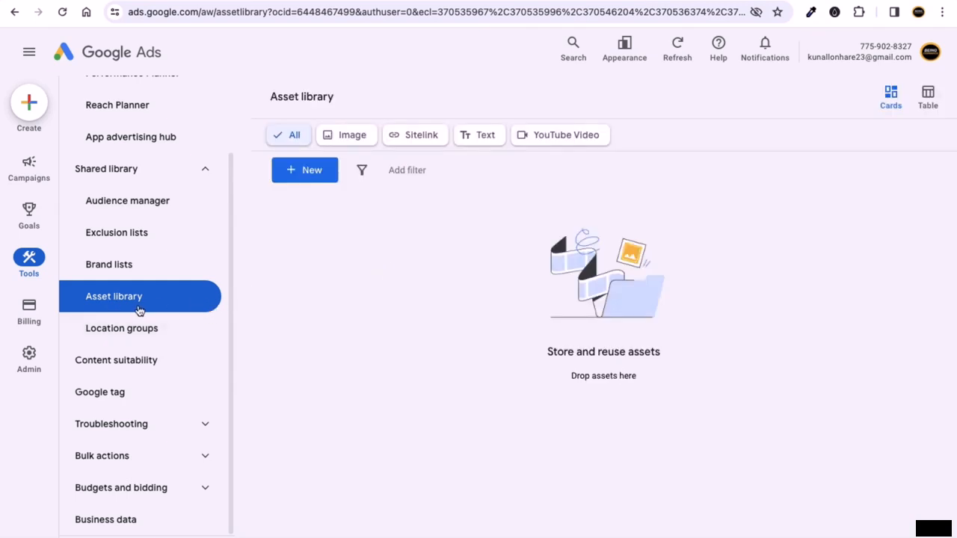
{"action": "left_click_drag", "start_coordinate": [550, 351], "coordinate": [592, 356]}
- Visit Content suitability settings, then open Google tag under Shared library
{"action": "left_click", "coordinate": [578, 360]}
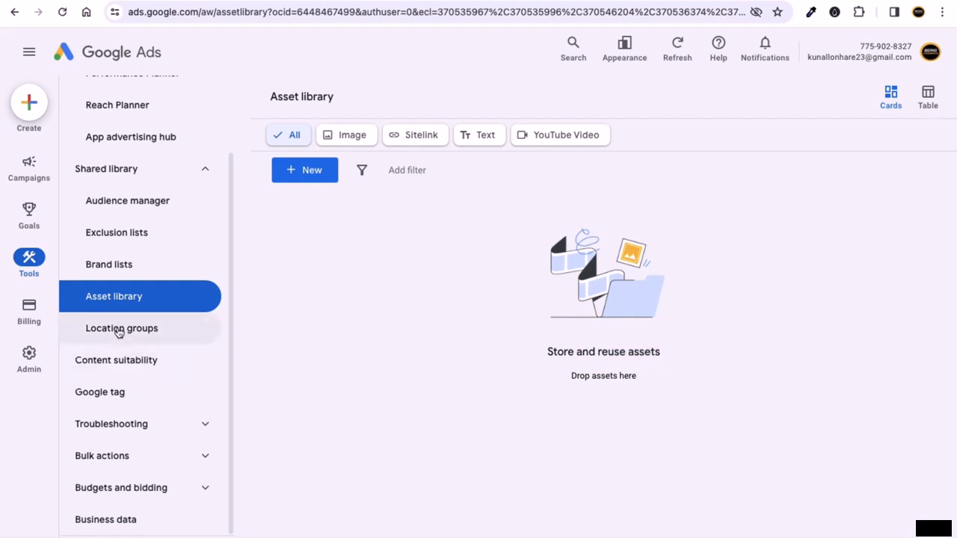
{"action": "left_click", "coordinate": [124, 368]}
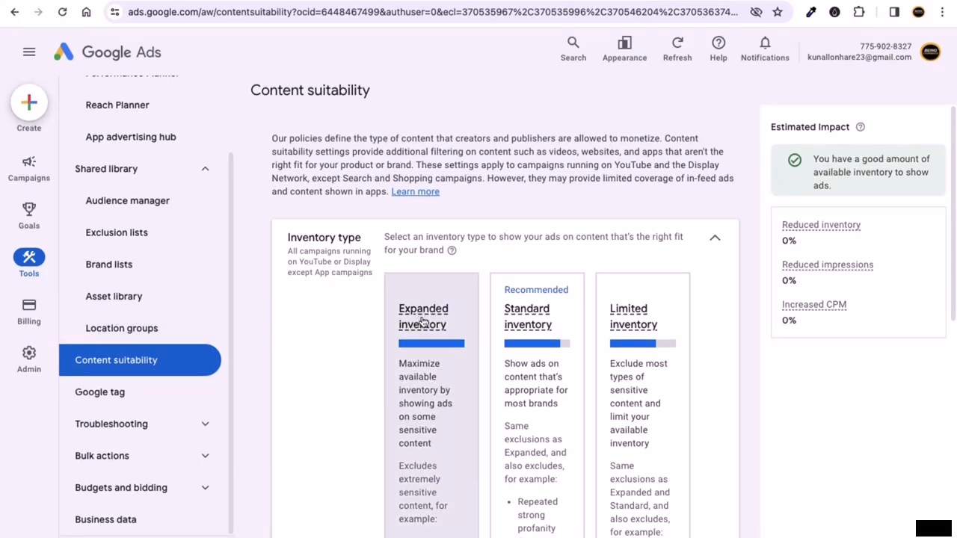
{"action": "scroll", "coordinate": [421, 325], "scroll_direction": "down", "scroll_amount": 2}
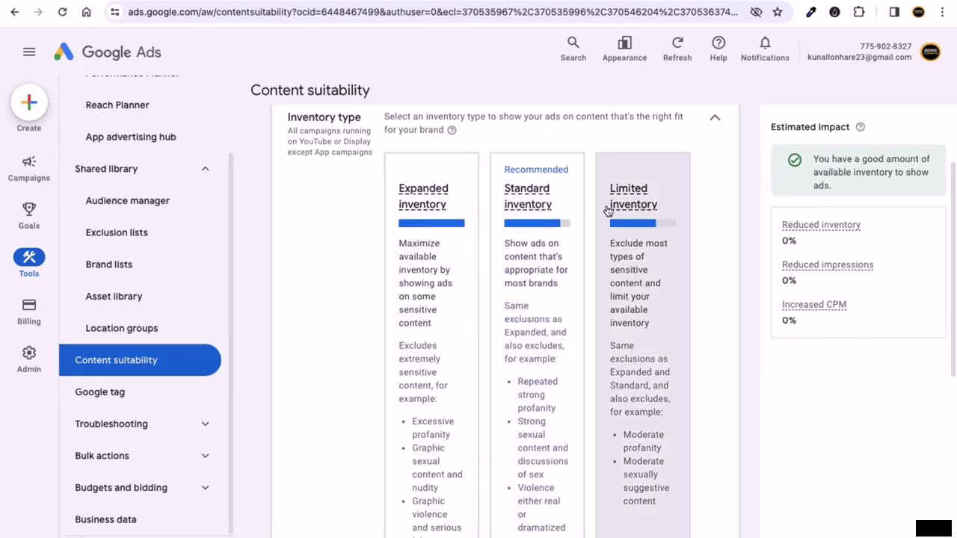
{"action": "scroll", "coordinate": [523, 299], "scroll_direction": "down", "scroll_amount": 4}
{"action": "scroll", "coordinate": [514, 315], "scroll_direction": "down", "scroll_amount": 3}
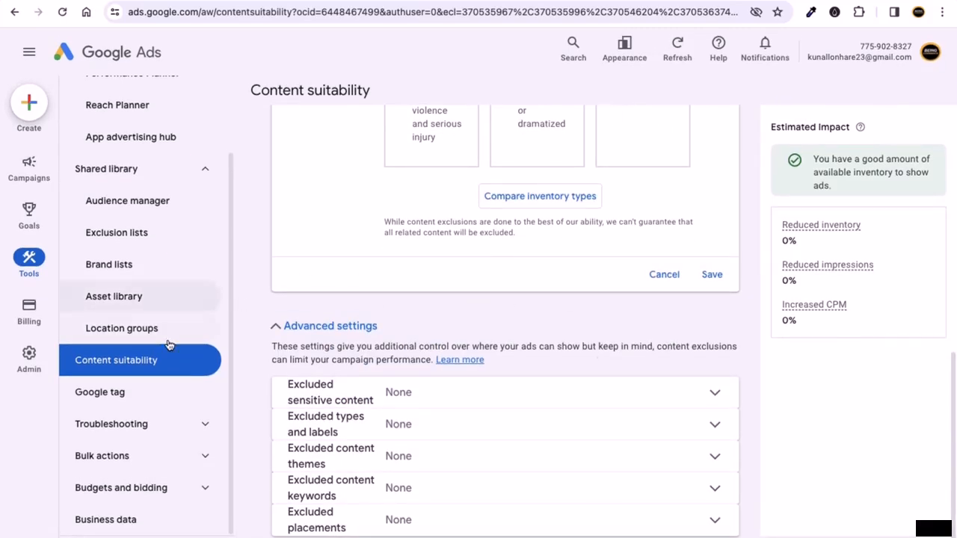
{"action": "left_click", "coordinate": [120, 392]}
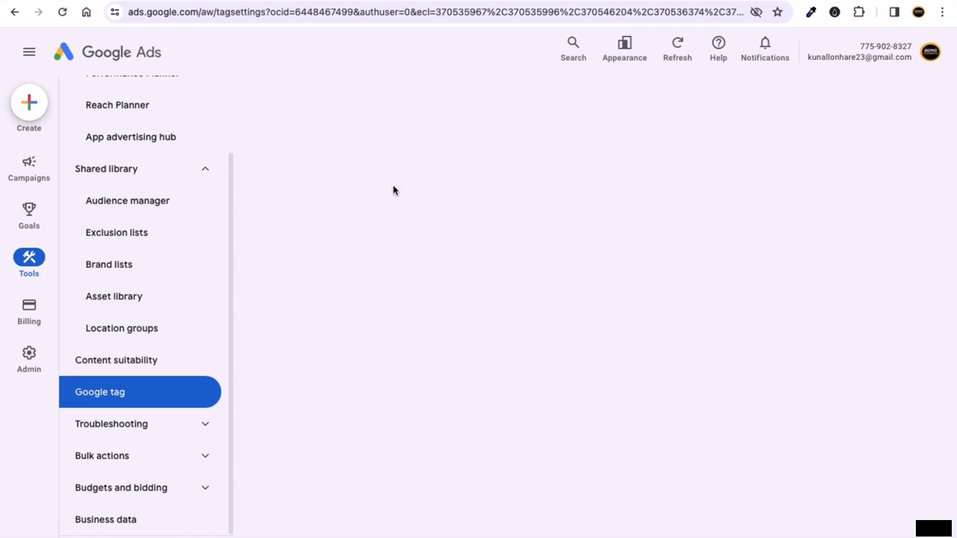
{"action": "key", "text": "ctrl+Right"}
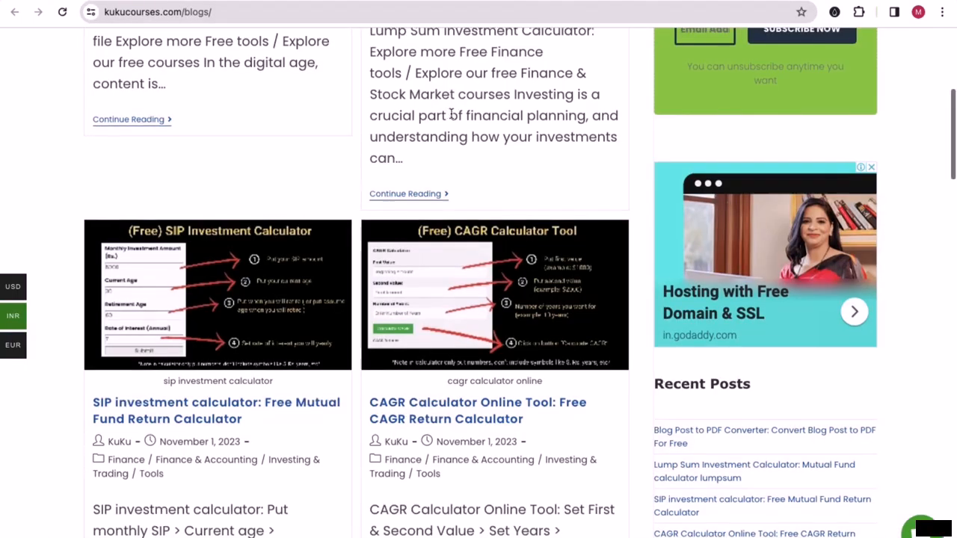
- Open kukucourses.com's Membership page in a new tab and highlight the $20 Yearly and $99 Lifetime plans
{"action": "scroll", "coordinate": [513, 110], "scroll_direction": "up", "scroll_amount": 5}
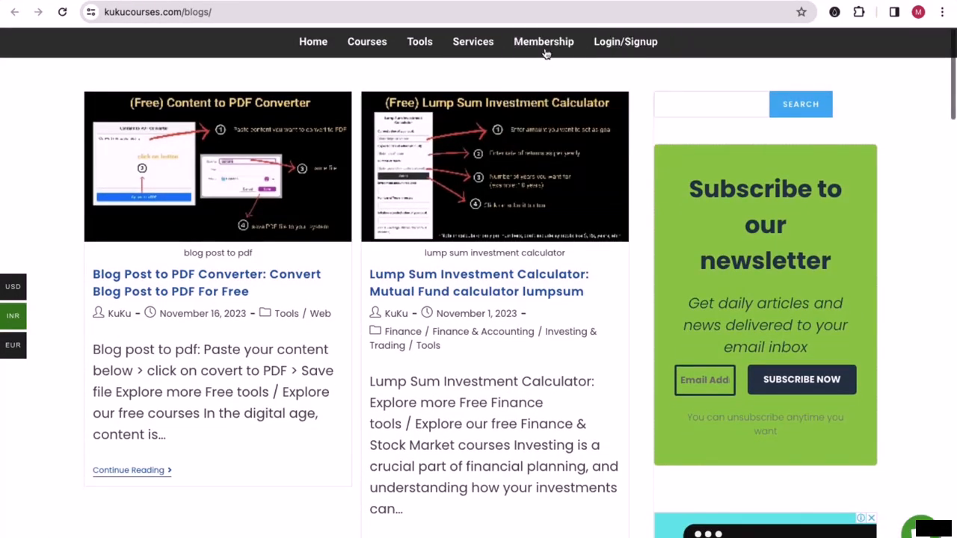
{"action": "right_click", "coordinate": [549, 48]}
{"action": "left_click", "coordinate": [551, 51]}
{"action": "key", "text": "ctrl+Tab"}
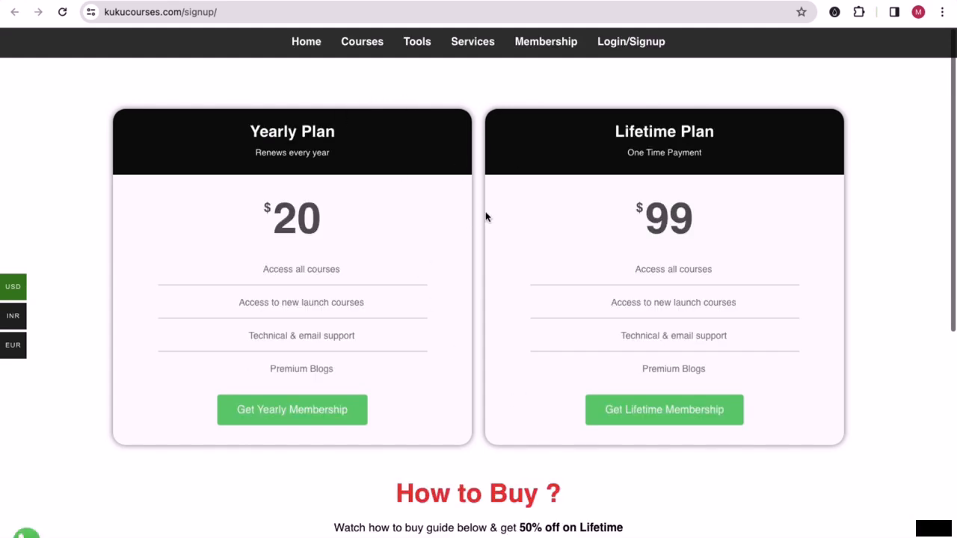
{"action": "left_click_drag", "start_coordinate": [334, 132], "coordinate": [256, 130]}
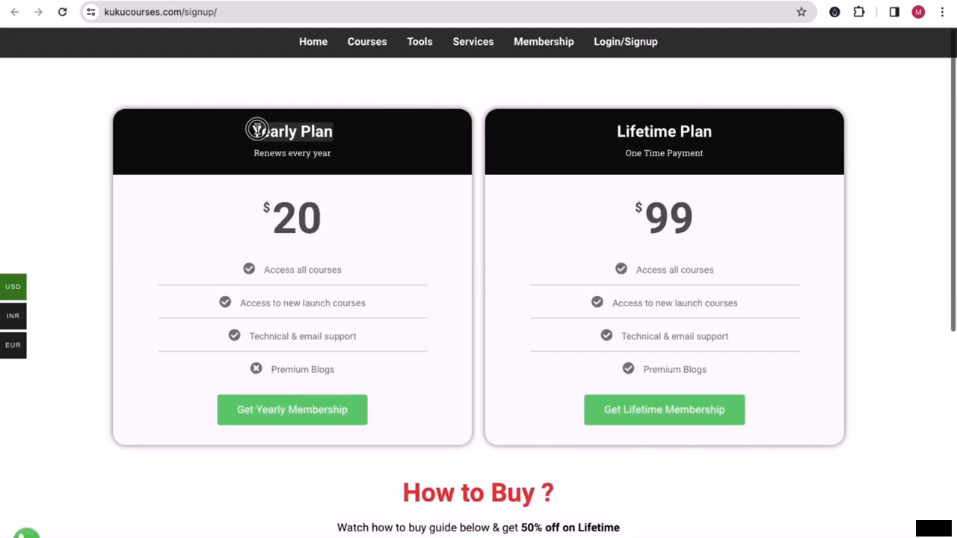
{"action": "left_click_drag", "start_coordinate": [619, 132], "coordinate": [715, 134]}
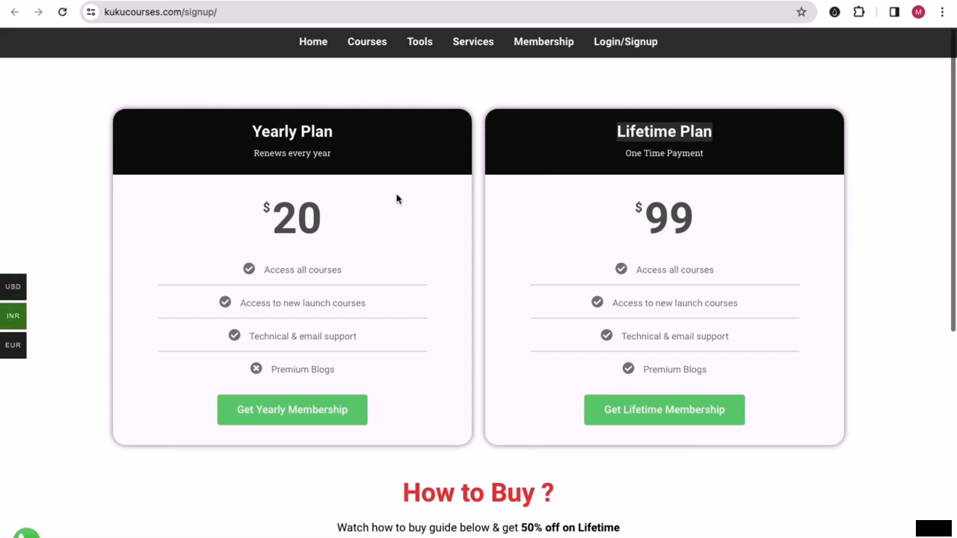
{"action": "left_click", "coordinate": [464, 137]}
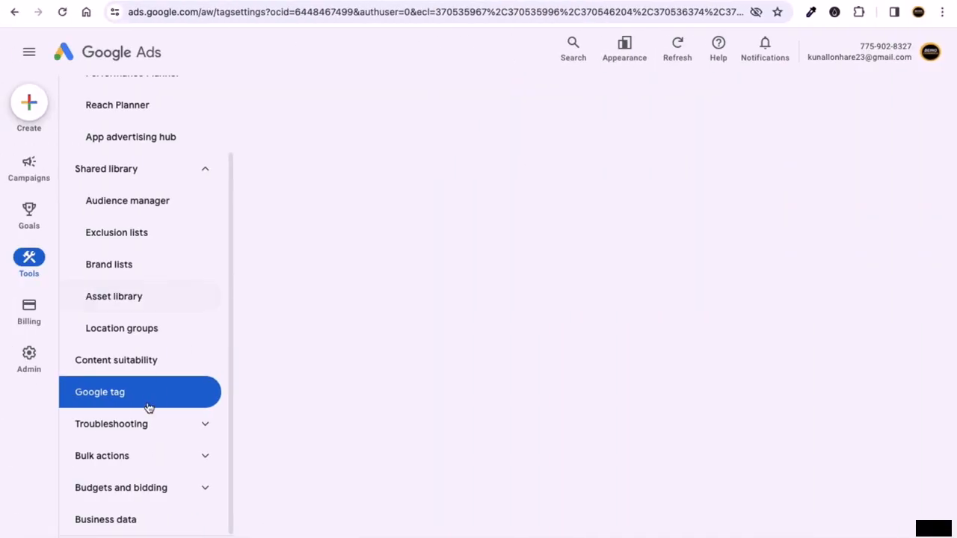
- Reload the Untitled tag's configuration, then expand Troubleshooting and Bulk actions to reach Rules
{"action": "left_click", "coordinate": [177, 378]}
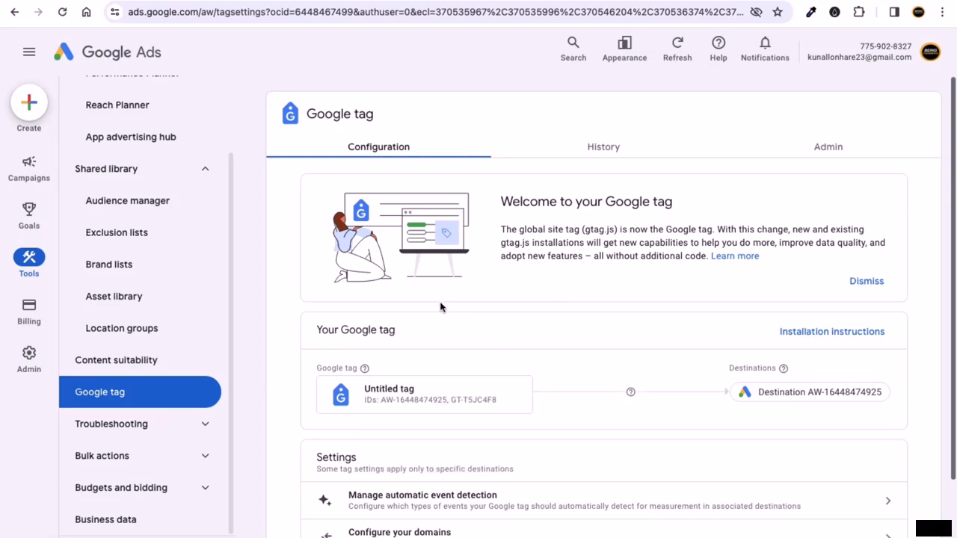
{"action": "scroll", "coordinate": [442, 307], "scroll_direction": "down", "scroll_amount": 1}
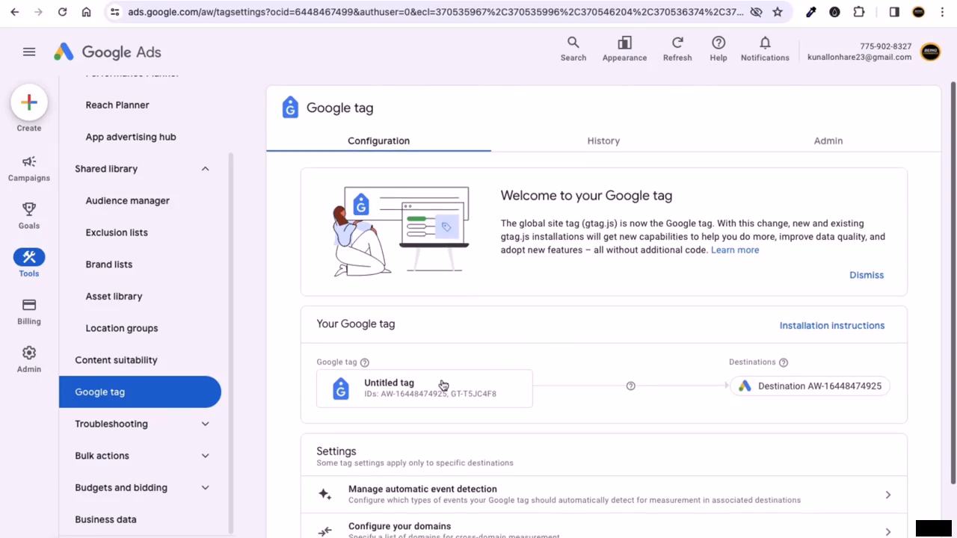
{"action": "scroll", "coordinate": [442, 384], "scroll_direction": "down", "scroll_amount": 2}
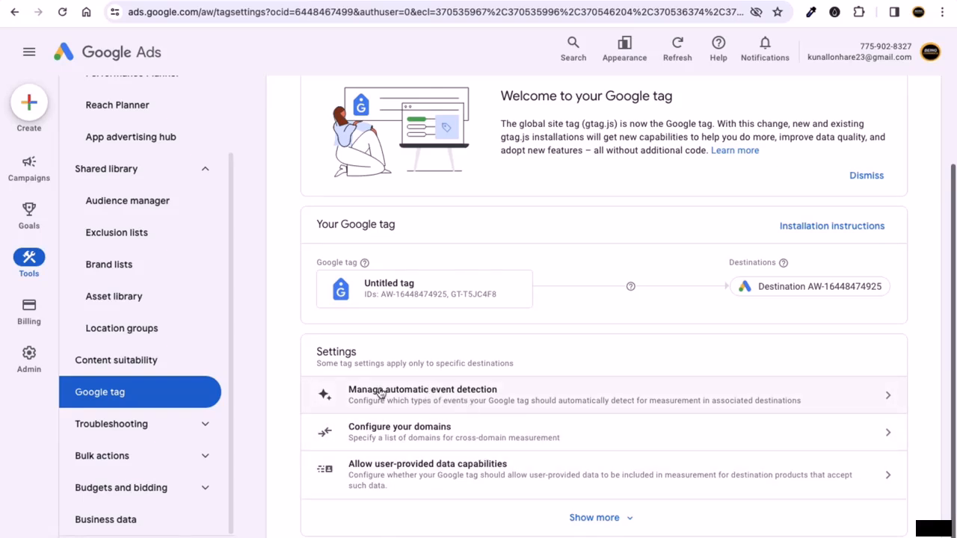
{"action": "scroll", "coordinate": [480, 354], "scroll_direction": "up", "scroll_amount": 1}
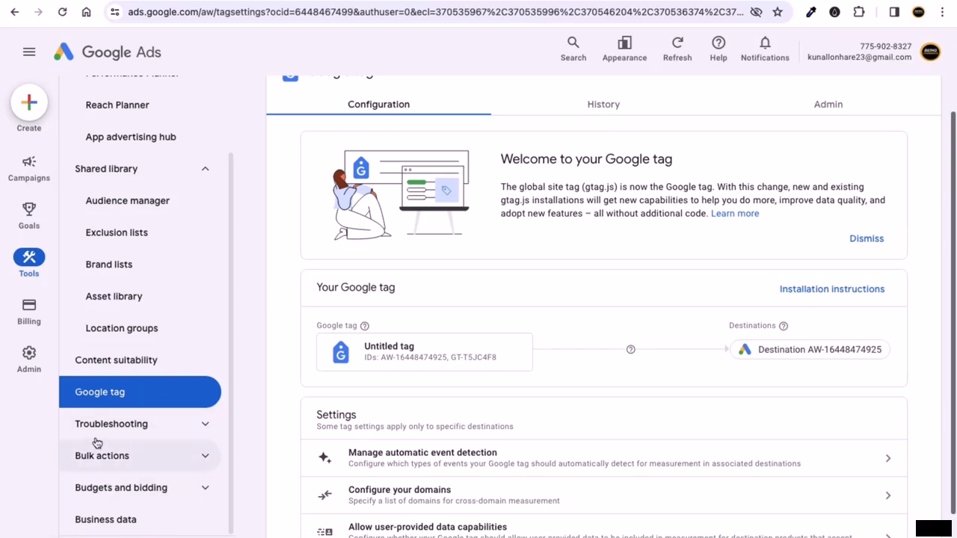
{"action": "left_click", "coordinate": [149, 424]}
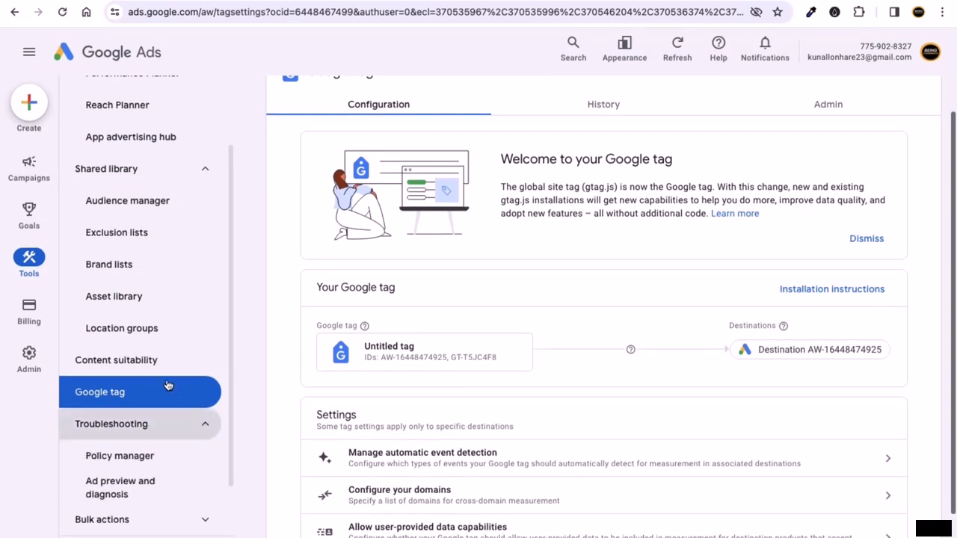
{"action": "scroll", "coordinate": [168, 386], "scroll_direction": "down", "scroll_amount": 1}
{"action": "left_click", "coordinate": [165, 453]}
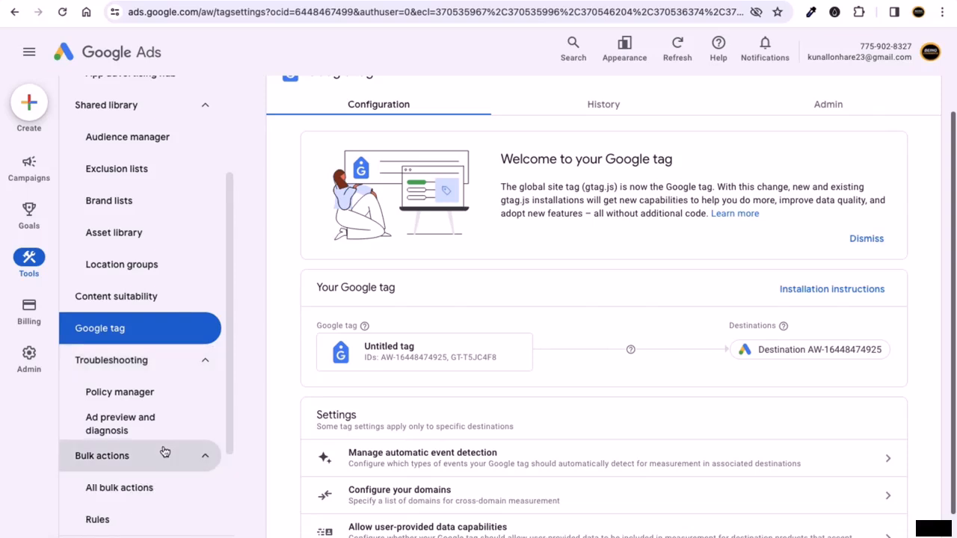
{"action": "scroll", "coordinate": [142, 452], "scroll_direction": "down", "scroll_amount": 2}
- Browse the empty Rules and Scripts pages, then open Business data under Budgets and bidding
{"action": "left_click", "coordinate": [119, 398]}
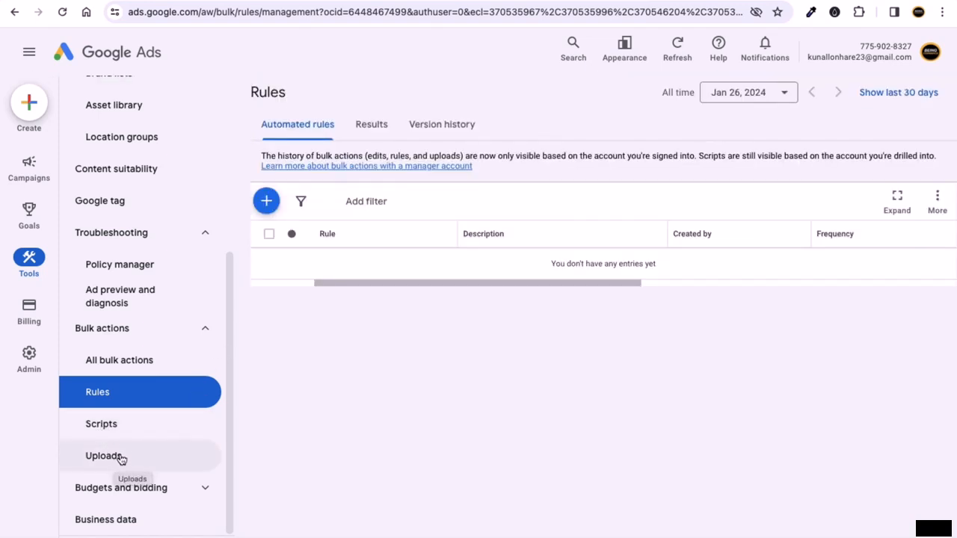
{"action": "left_click", "coordinate": [124, 432]}
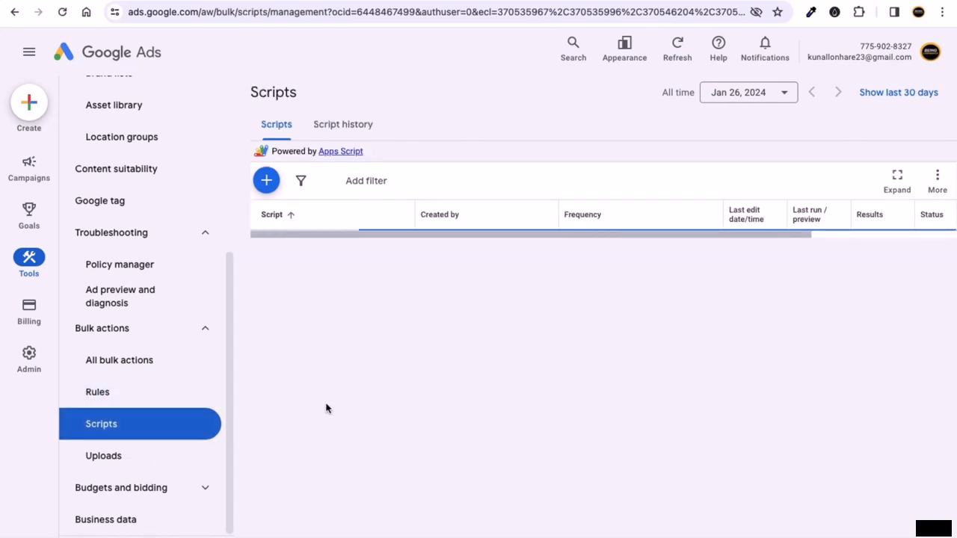
{"action": "left_click", "coordinate": [184, 494]}
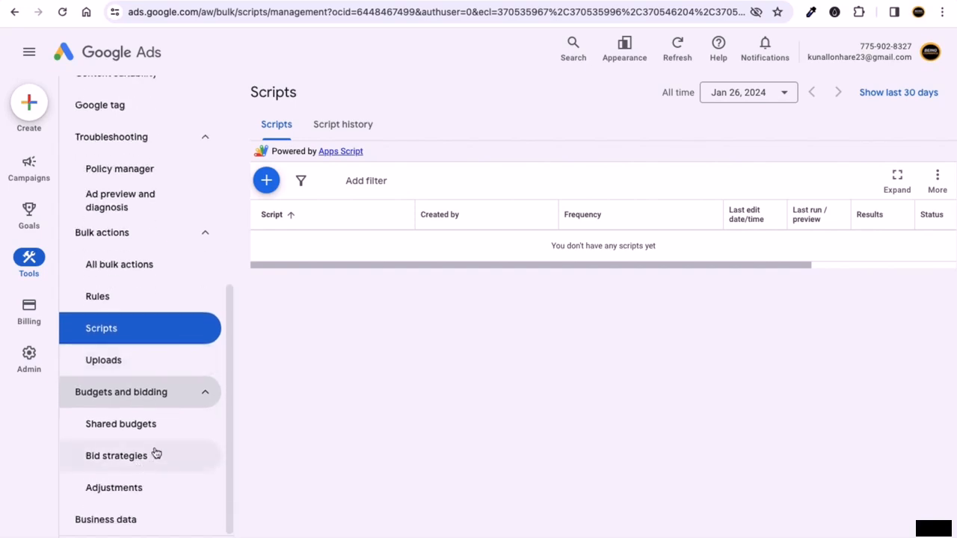
{"action": "left_click", "coordinate": [152, 523]}
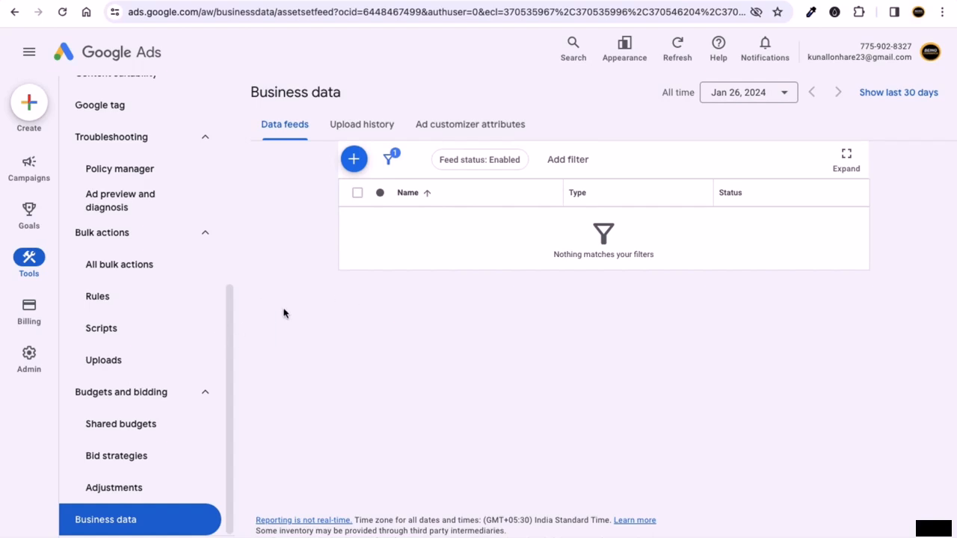
{"action": "mouse_move", "coordinate": [35, 308]}
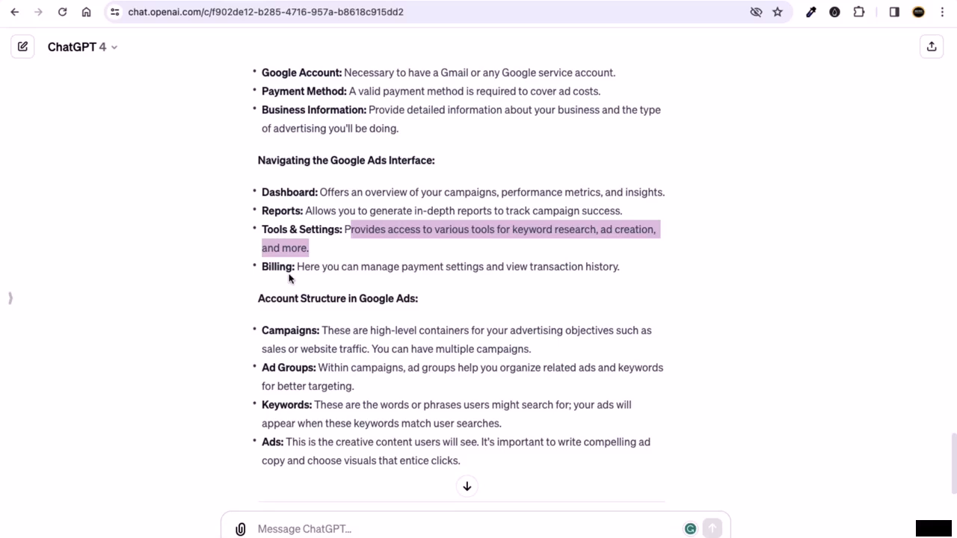
{"action": "left_click_drag", "start_coordinate": [289, 271], "coordinate": [620, 271]}
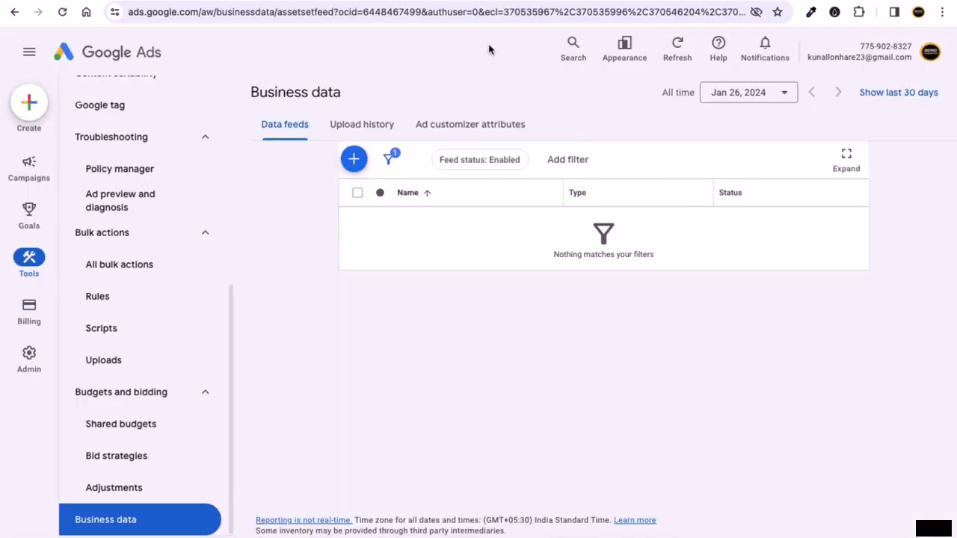
- Open the new billing setup and scroll through the Payments Setup form
{"action": "left_click", "coordinate": [31, 321]}
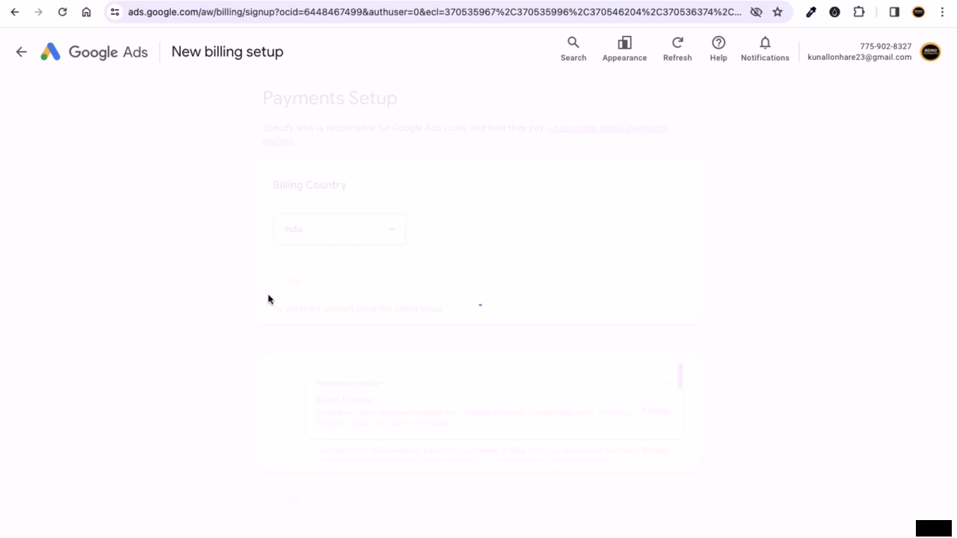
{"action": "scroll", "coordinate": [303, 323], "scroll_direction": "down", "scroll_amount": 3}
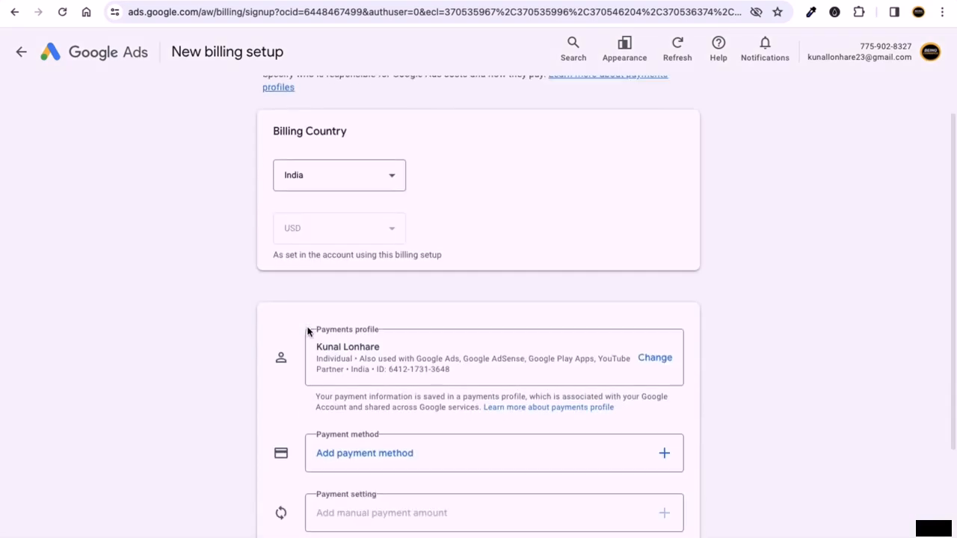
{"action": "scroll", "coordinate": [308, 332], "scroll_direction": "down", "scroll_amount": 1}
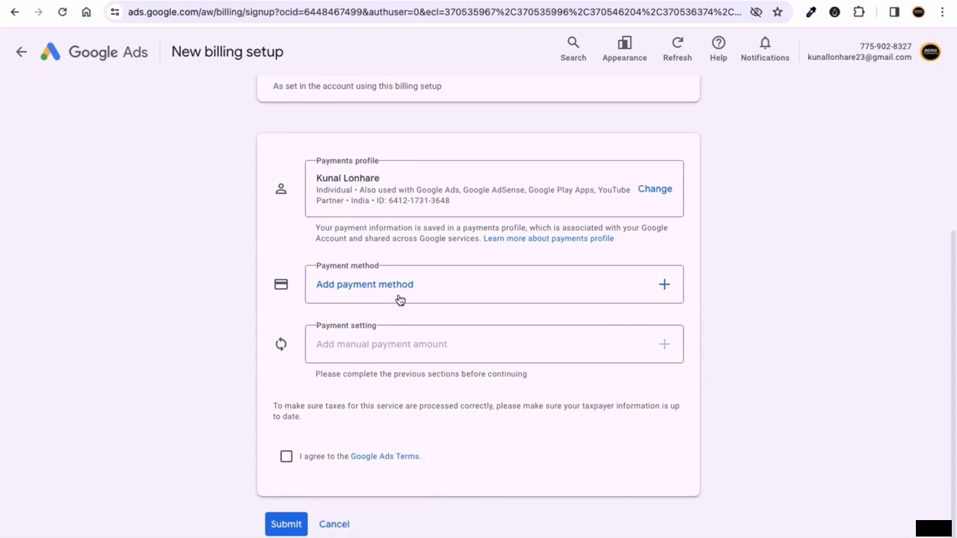
{"action": "scroll", "coordinate": [311, 349], "scroll_direction": "up", "scroll_amount": 3}
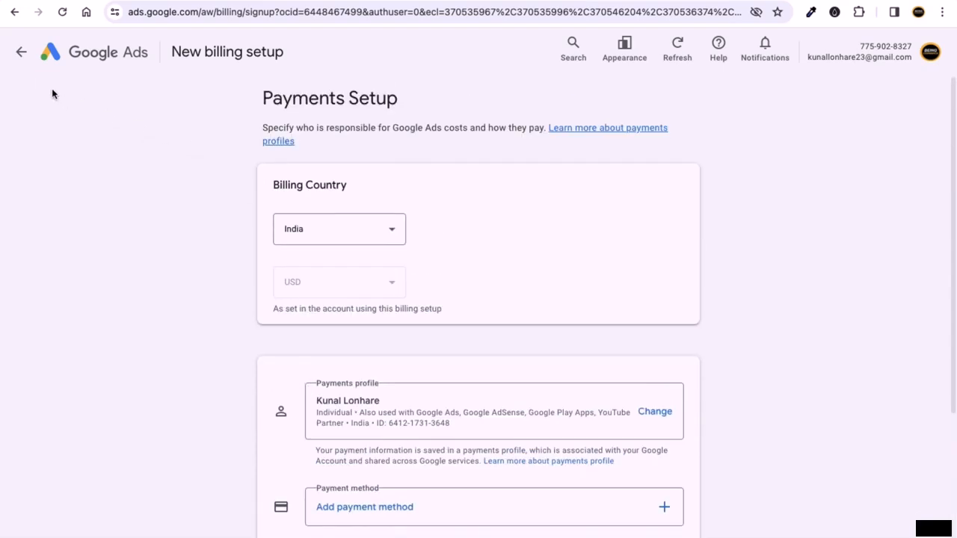
- Return to the Overview and go to the Admin account settings
{"action": "left_click", "coordinate": [23, 59]}
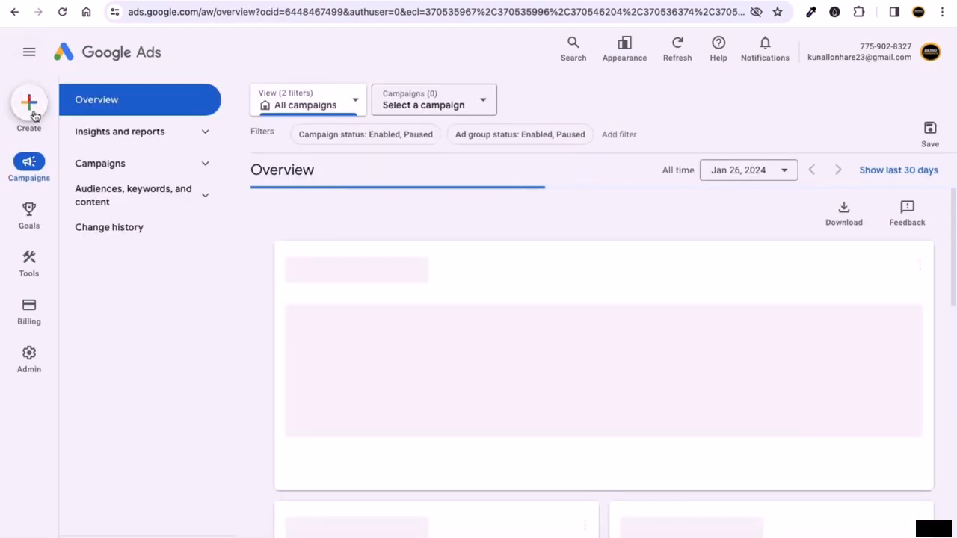
{"action": "mouse_move", "coordinate": [33, 348]}
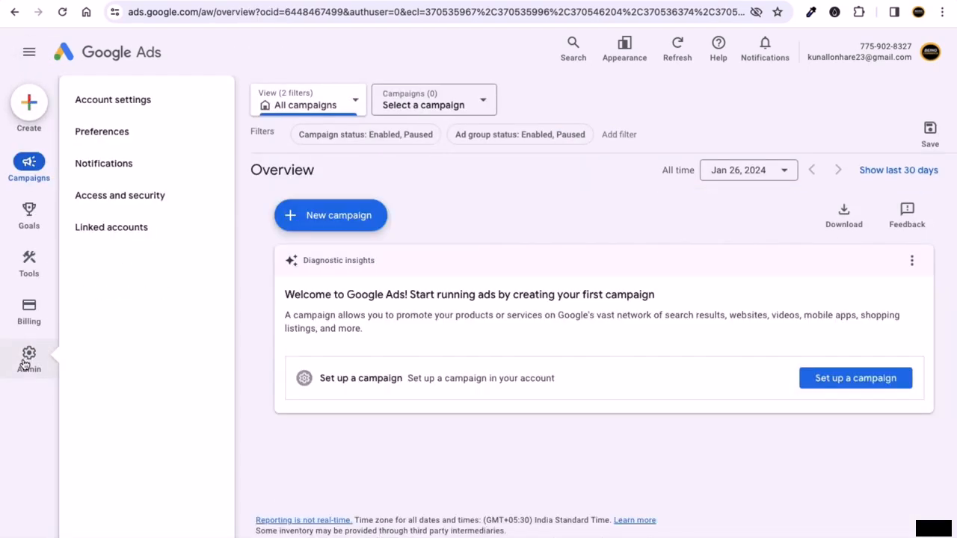
{"action": "left_click", "coordinate": [37, 368]}
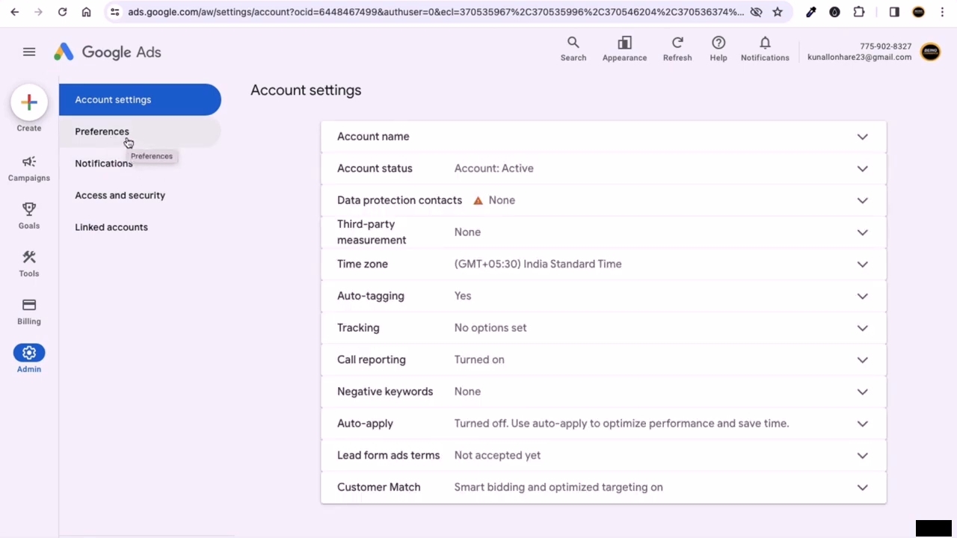
- Open Preferences and expand the Account status row showing the account is active
{"action": "left_click", "coordinate": [127, 142]}
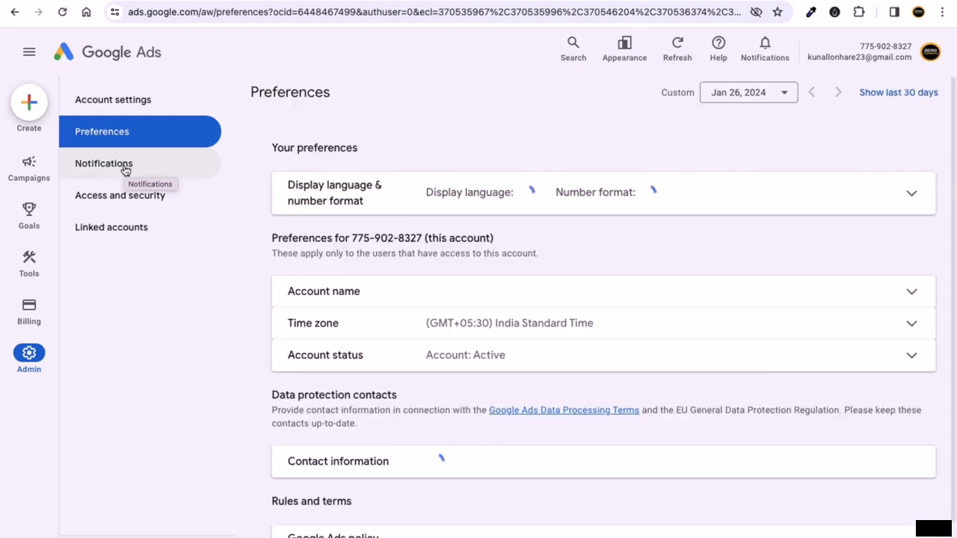
{"action": "scroll", "coordinate": [364, 299], "scroll_direction": "down", "scroll_amount": 1}
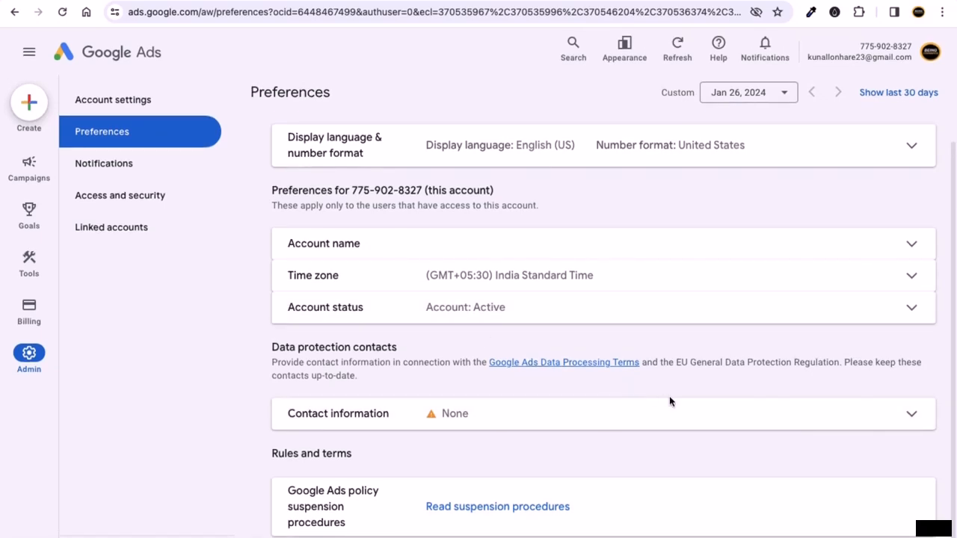
{"action": "left_click", "coordinate": [855, 315]}
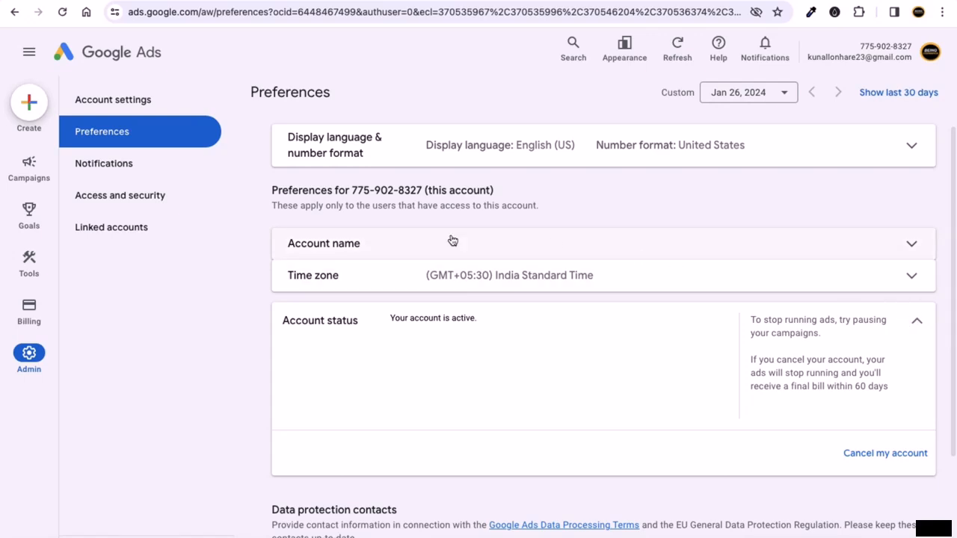
{"action": "left_click", "coordinate": [128, 174]}
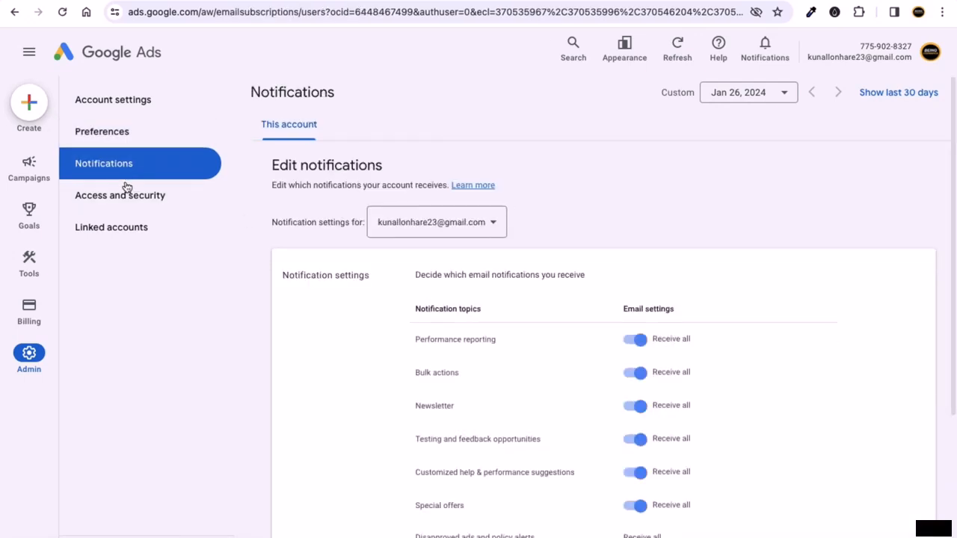
{"action": "scroll", "coordinate": [490, 418], "scroll_direction": "down", "scroll_amount": 2}
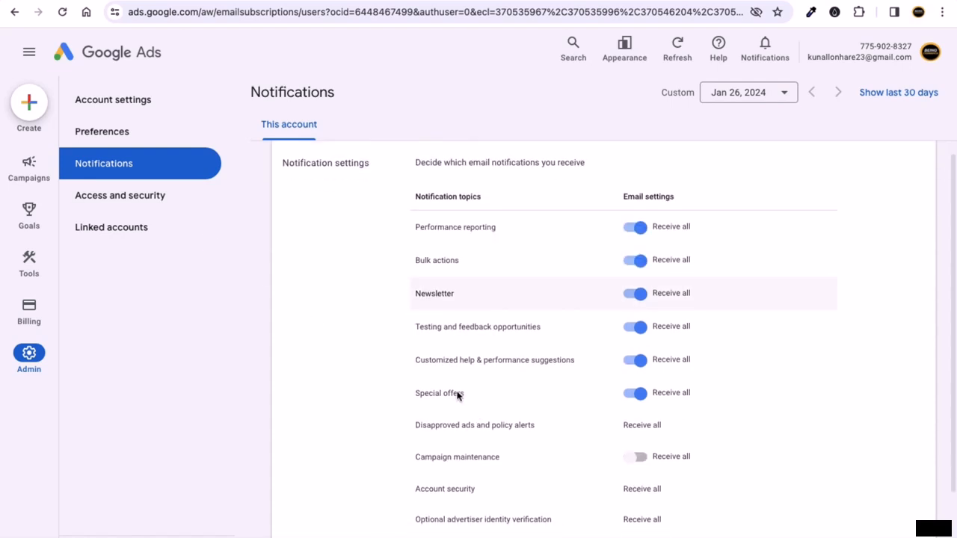
{"action": "scroll", "coordinate": [486, 389], "scroll_direction": "up", "scroll_amount": 2}
{"action": "scroll", "coordinate": [527, 398], "scroll_direction": "down", "scroll_amount": 2}
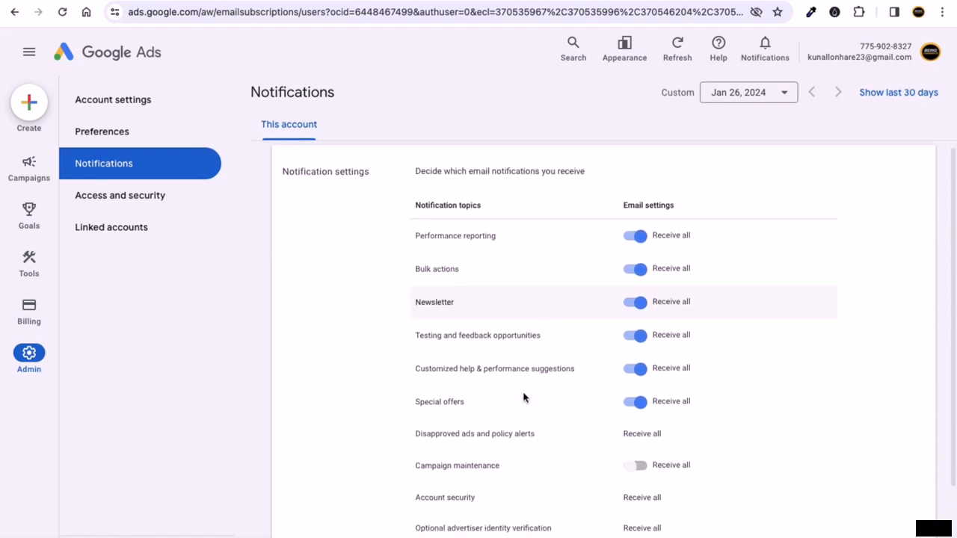
{"action": "scroll", "coordinate": [573, 393], "scroll_direction": "down", "scroll_amount": 1}
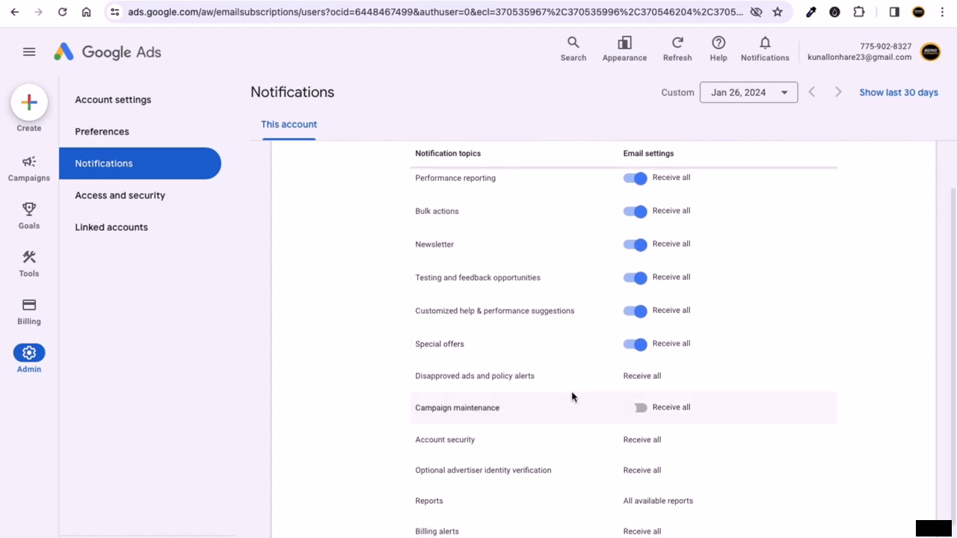
{"action": "scroll", "coordinate": [570, 398], "scroll_direction": "down", "scroll_amount": 1}
{"action": "scroll", "coordinate": [568, 394], "scroll_direction": "up", "scroll_amount": 2}
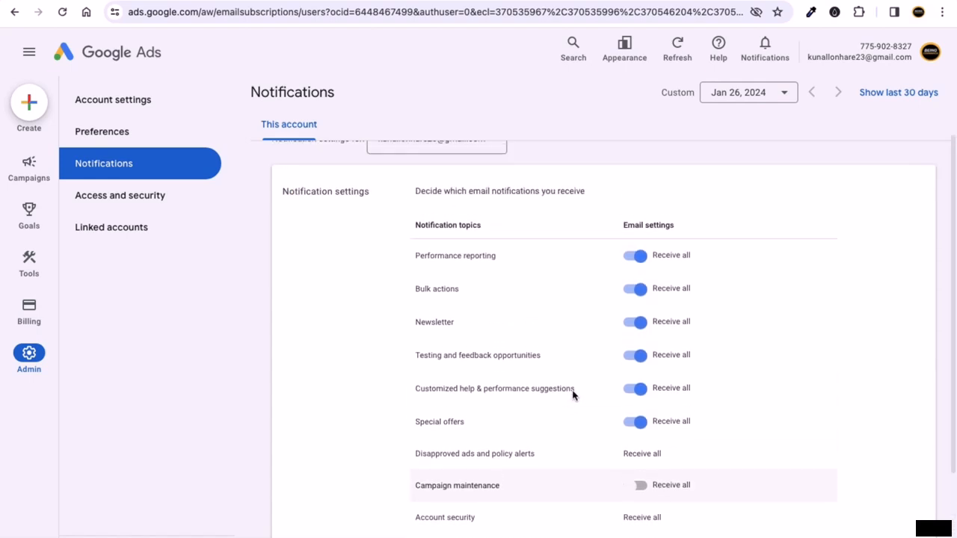
{"action": "scroll", "coordinate": [491, 258], "scroll_direction": "up", "scroll_amount": 5}
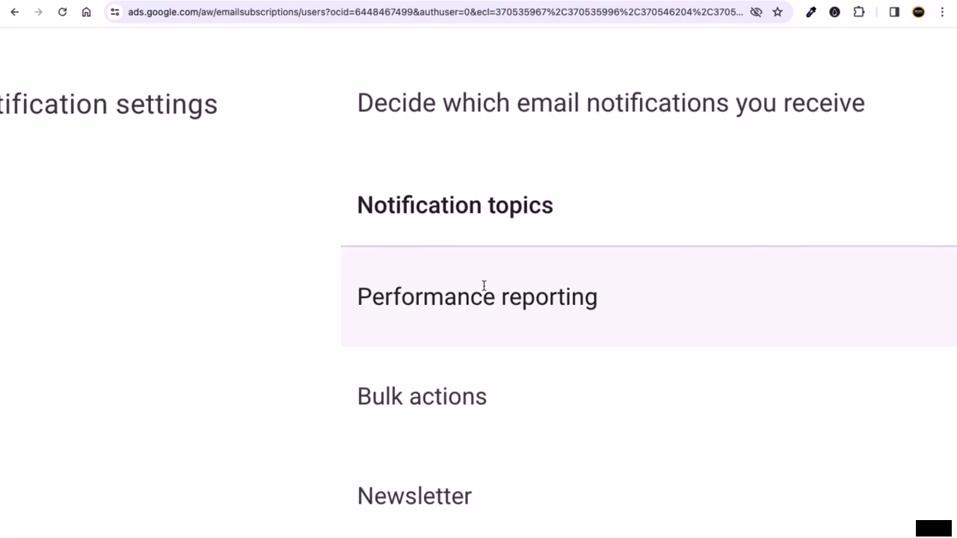
{"action": "scroll", "coordinate": [494, 267], "scroll_direction": "right", "scroll_amount": 3}
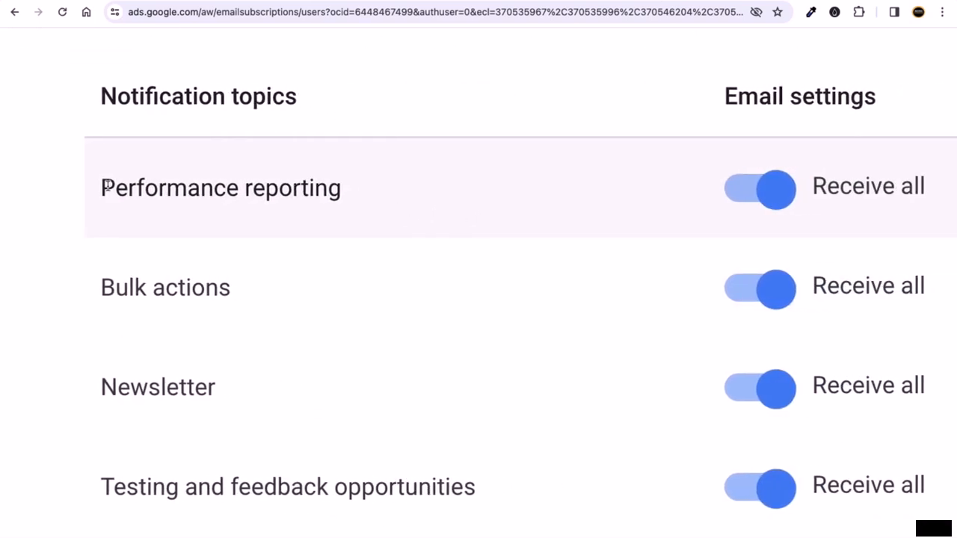
{"action": "left_click_drag", "start_coordinate": [333, 193], "coordinate": [134, 188]}
{"action": "scroll", "coordinate": [378, 212], "scroll_direction": "right", "scroll_amount": 2}
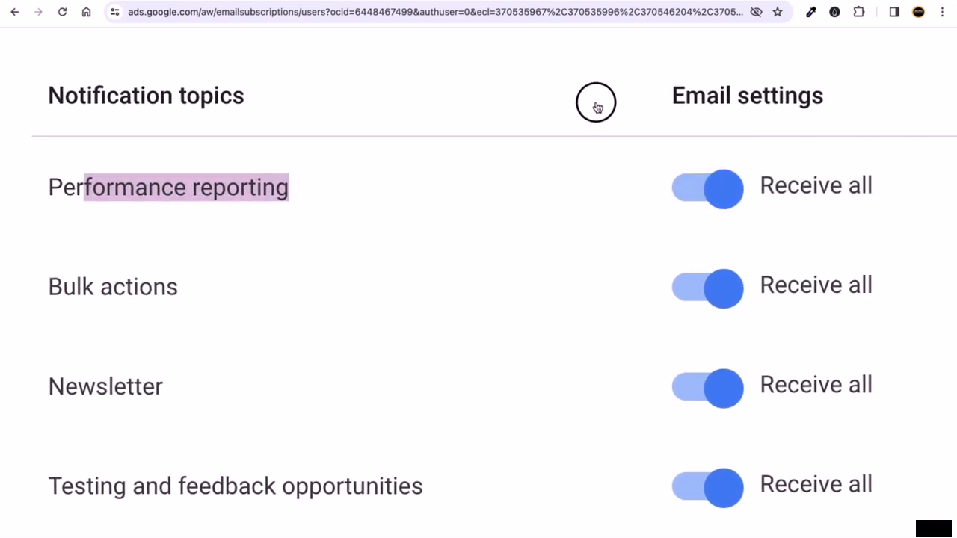
{"action": "scroll", "coordinate": [572, 185], "scroll_direction": "down", "scroll_amount": 2}
{"action": "scroll", "coordinate": [572, 185], "scroll_direction": "down", "scroll_amount": 5}
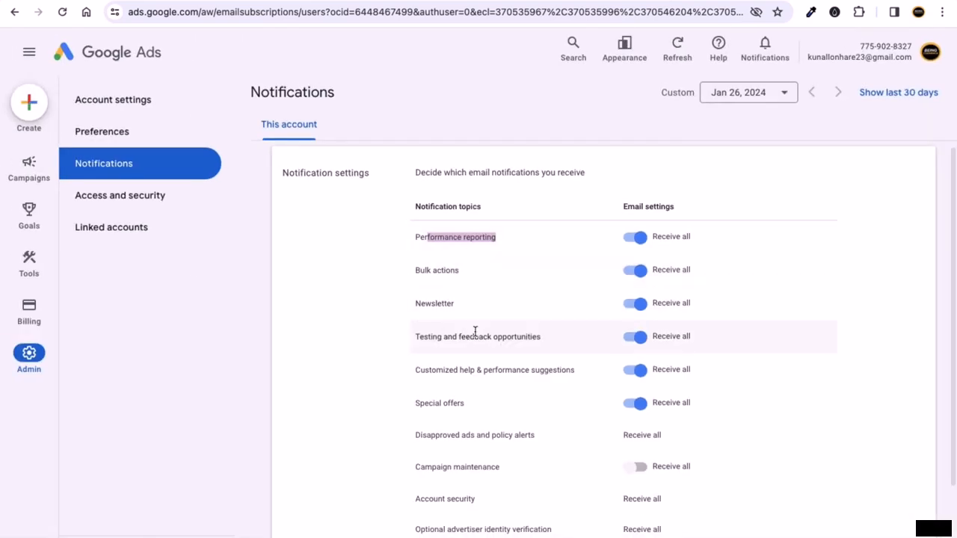
{"action": "scroll", "coordinate": [474, 333], "scroll_direction": "down", "scroll_amount": 2}
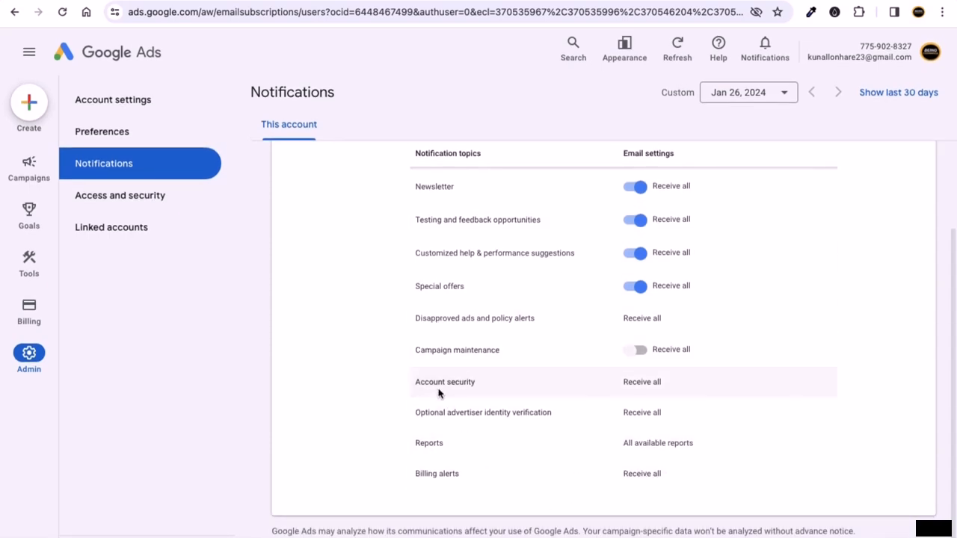
{"action": "scroll", "coordinate": [474, 317], "scroll_direction": "up", "scroll_amount": 1}
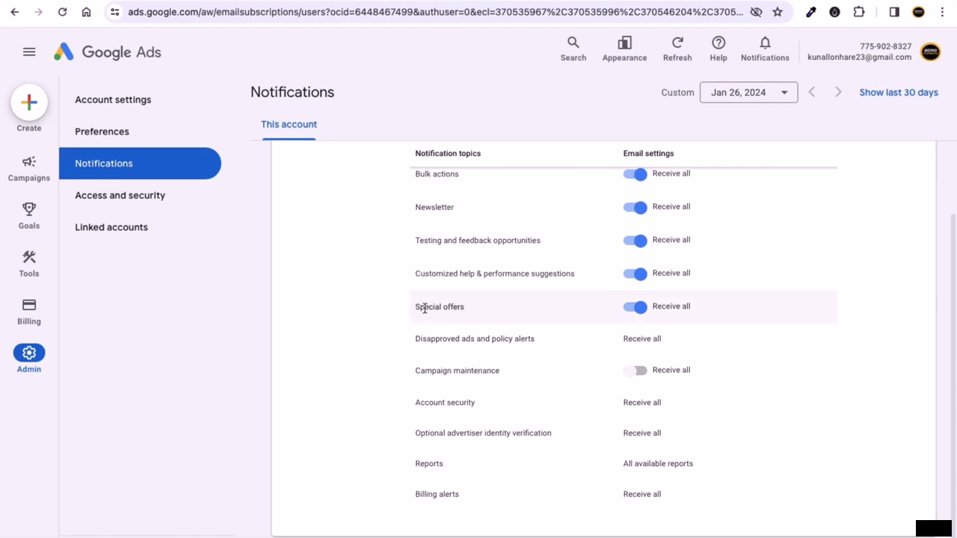
{"action": "left_click_drag", "start_coordinate": [418, 308], "coordinate": [460, 306]}
{"action": "left_click", "coordinate": [349, 318]}
{"action": "left_click", "coordinate": [637, 314]}
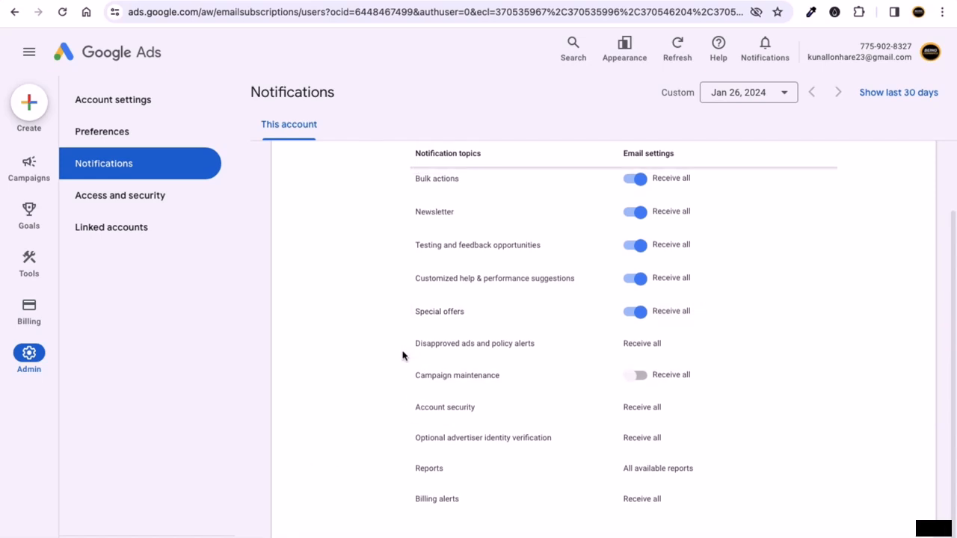
{"action": "scroll", "coordinate": [405, 347], "scroll_direction": "up", "scroll_amount": 1}
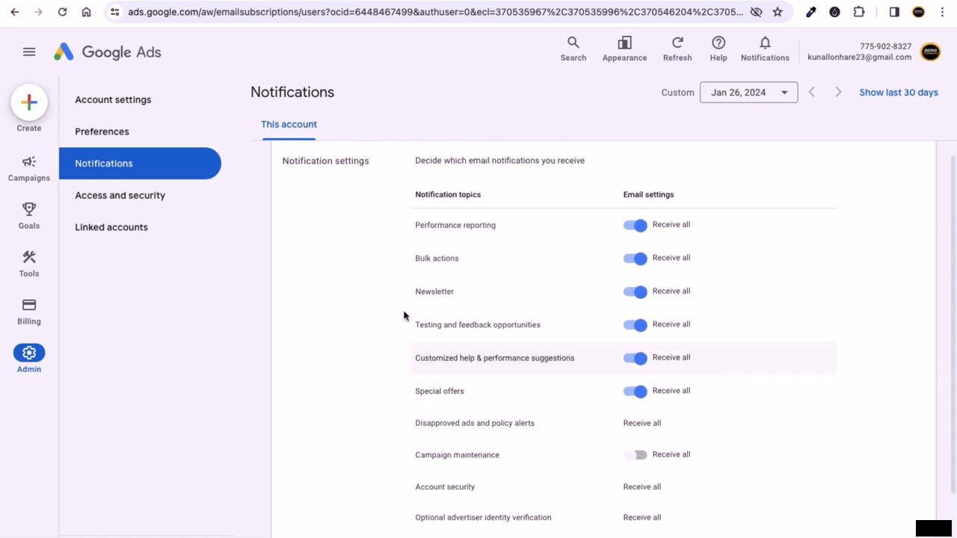
{"action": "left_click", "coordinate": [165, 197]}
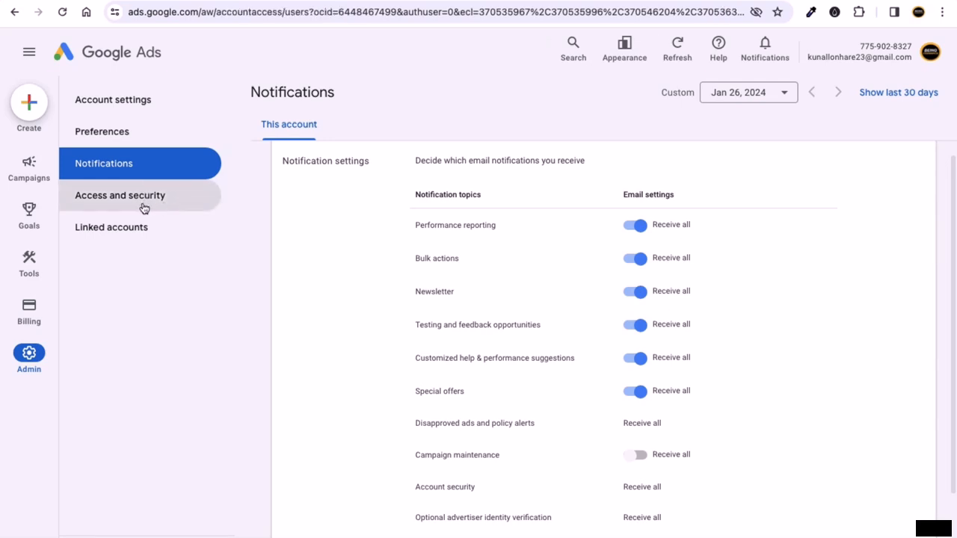
- Open Access and security to view the Users table with its single Admin user
{"action": "left_click", "coordinate": [145, 208]}
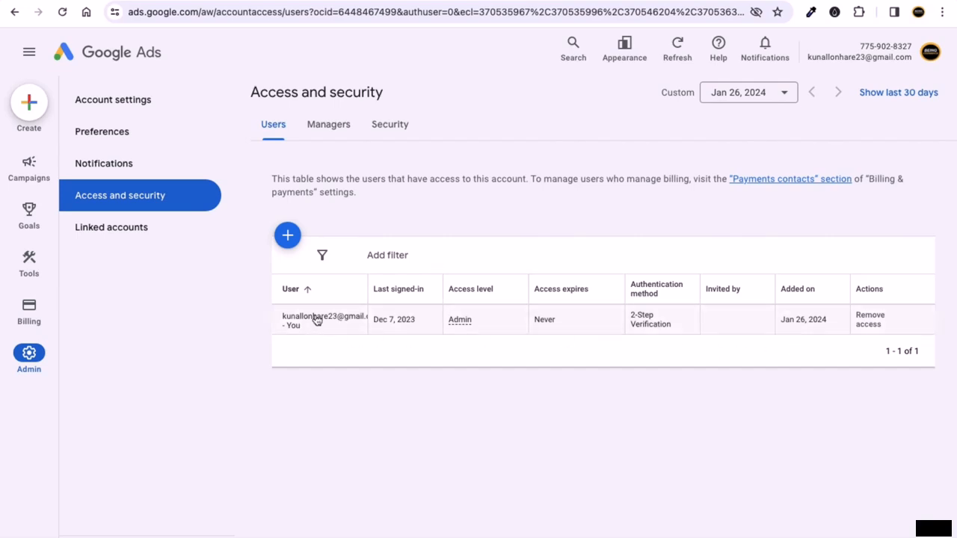
{"action": "left_click", "coordinate": [452, 318]}
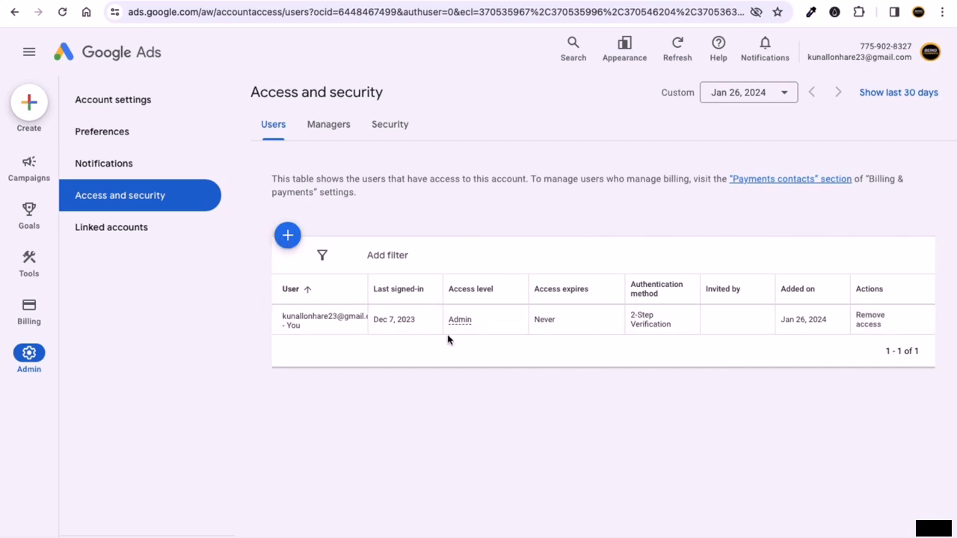
- Start a new user invitation and check the Access Expires options, keeping Never
{"action": "left_click", "coordinate": [289, 237]}
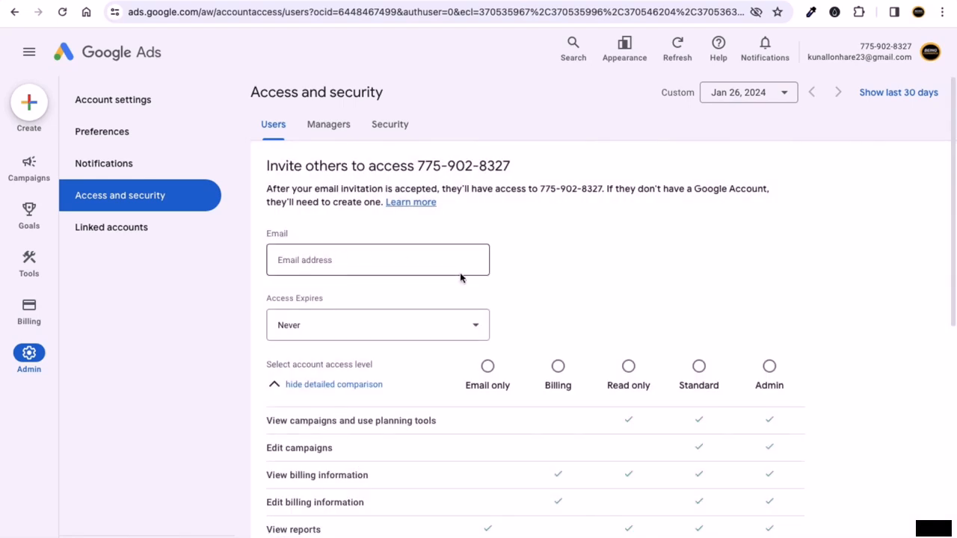
{"action": "scroll", "coordinate": [459, 276], "scroll_direction": "down", "scroll_amount": 2}
{"action": "scroll", "coordinate": [380, 208], "scroll_direction": "up", "scroll_amount": 1}
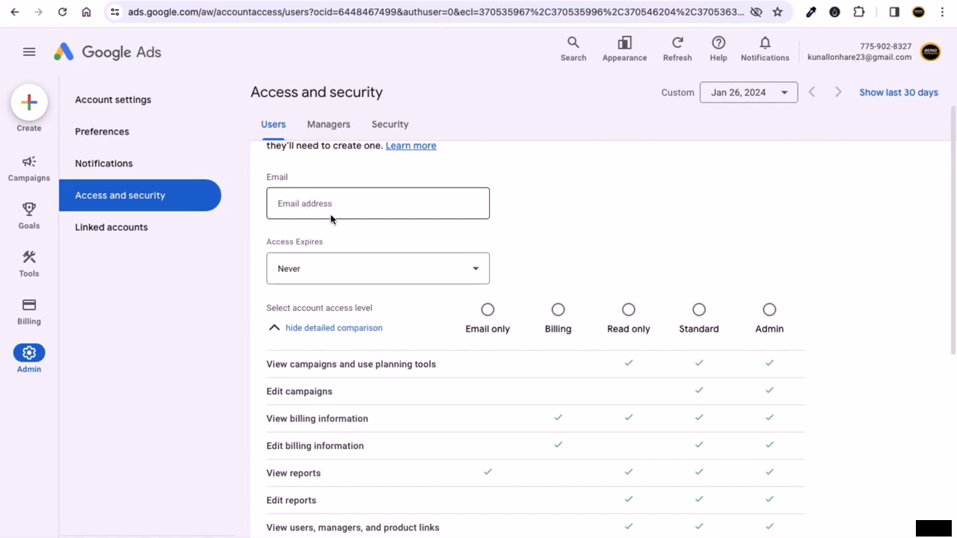
{"action": "left_click", "coordinate": [429, 269]}
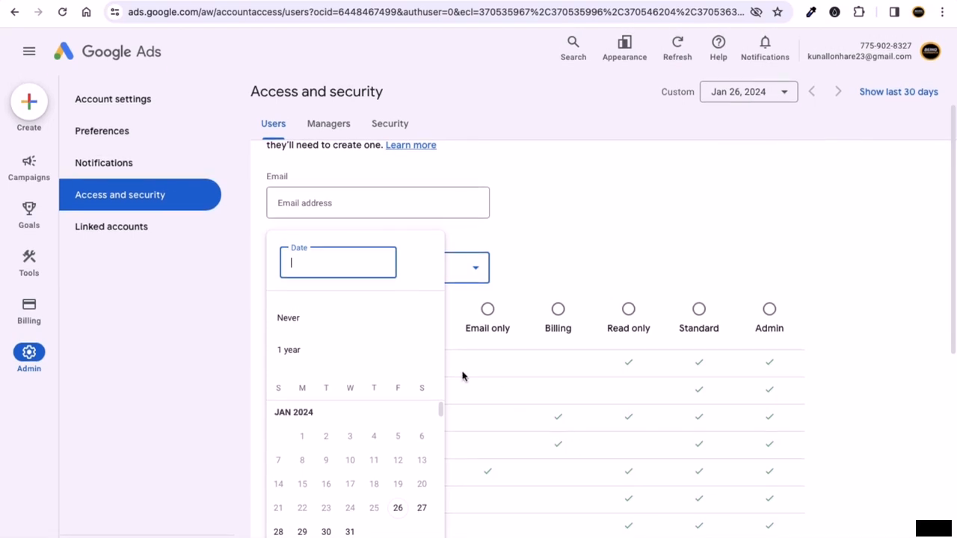
{"action": "left_click", "coordinate": [651, 224]}
- Scroll through the comparison of the five access levels on the invite form
{"action": "scroll", "coordinate": [408, 323], "scroll_direction": "down", "scroll_amount": 1}
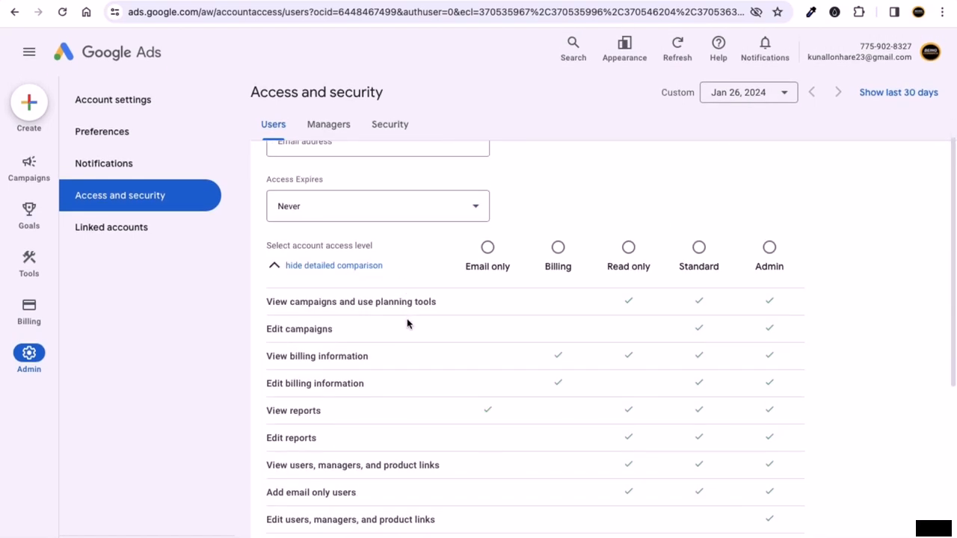
{"action": "scroll", "coordinate": [407, 322], "scroll_direction": "down", "scroll_amount": 1}
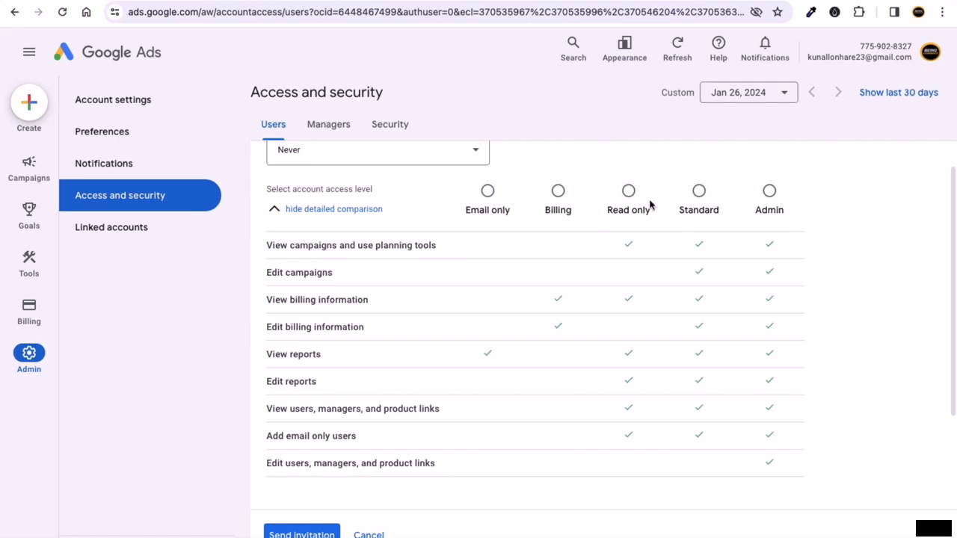
{"action": "scroll", "coordinate": [340, 218], "scroll_direction": "up", "scroll_amount": 3}
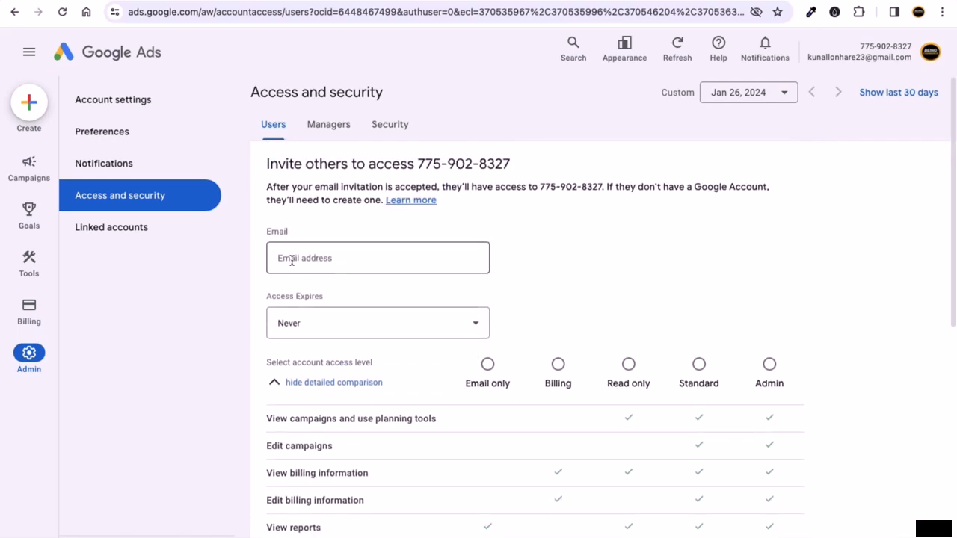
{"action": "scroll", "coordinate": [617, 296], "scroll_direction": "down", "scroll_amount": 2}
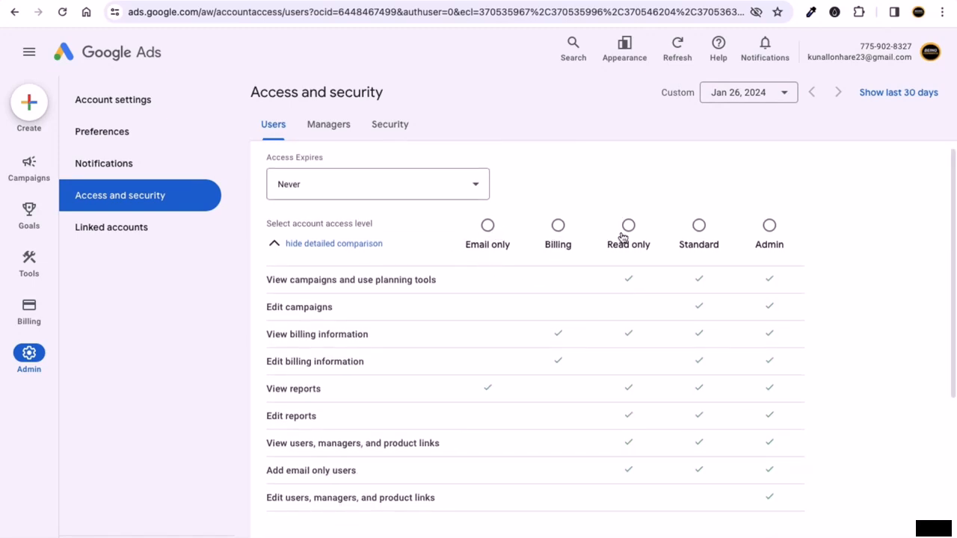
{"action": "scroll", "coordinate": [516, 299], "scroll_direction": "down", "scroll_amount": 1}
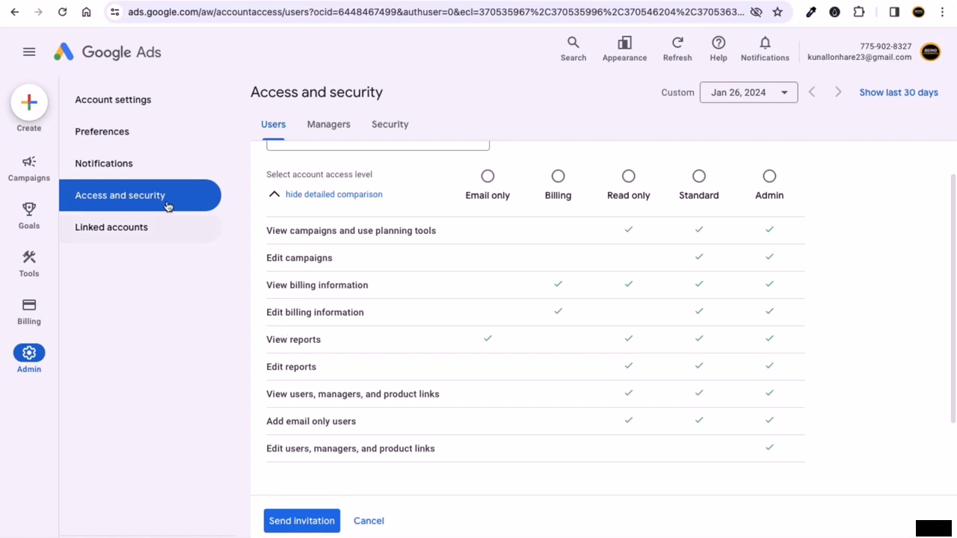
{"action": "mouse_move", "coordinate": [33, 194]}
{"action": "scroll", "coordinate": [466, 198], "scroll_direction": "up", "scroll_amount": 2}
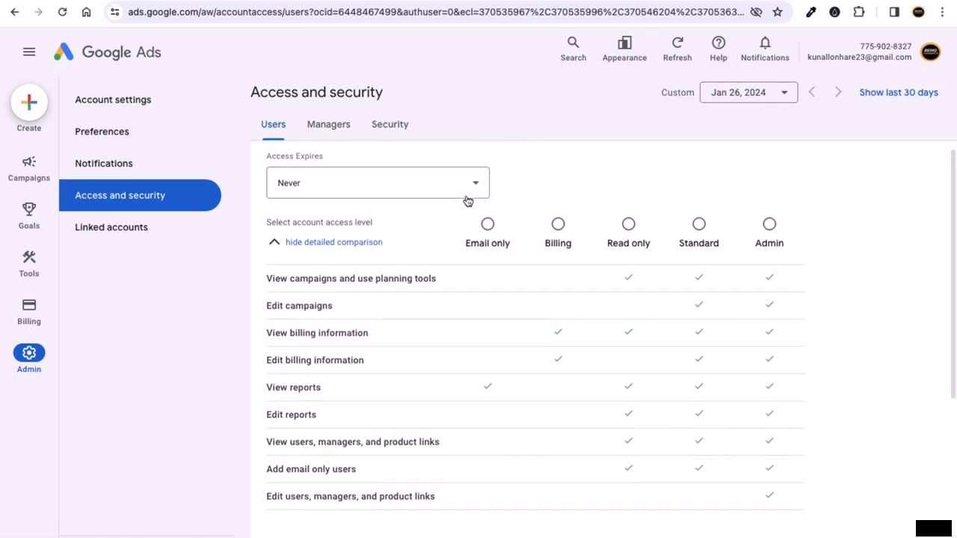
{"action": "scroll", "coordinate": [521, 284], "scroll_direction": "down", "scroll_amount": 2}
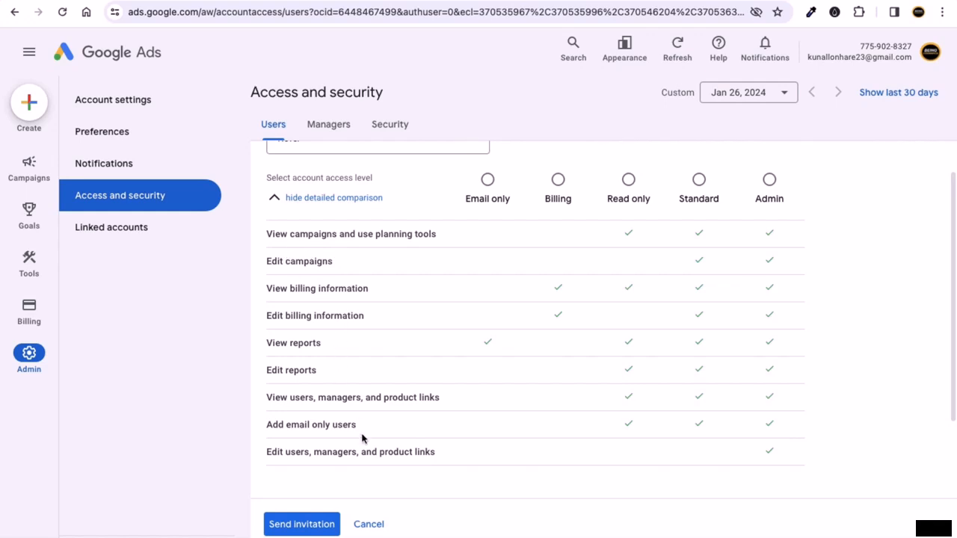
{"action": "scroll", "coordinate": [441, 451], "scroll_direction": "down", "scroll_amount": 2}
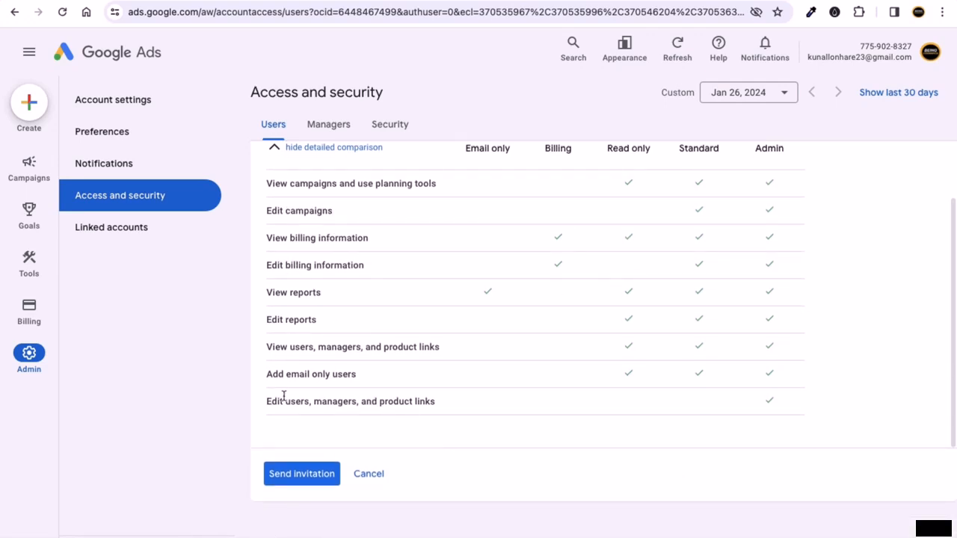
{"action": "scroll", "coordinate": [382, 367], "scroll_direction": "up", "scroll_amount": 4}
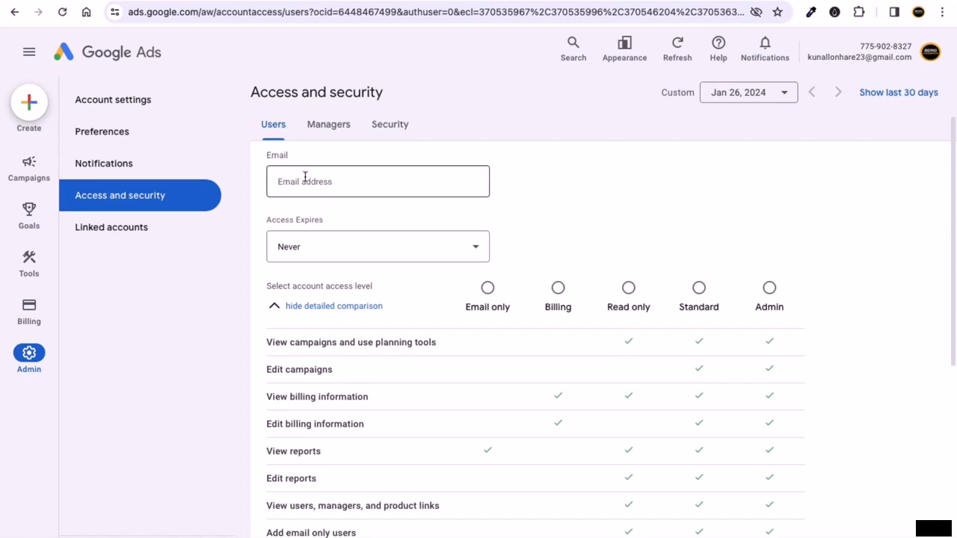
- Enter 'abc' in the invite Email field and select Admin access
{"action": "left_click", "coordinate": [321, 183]}
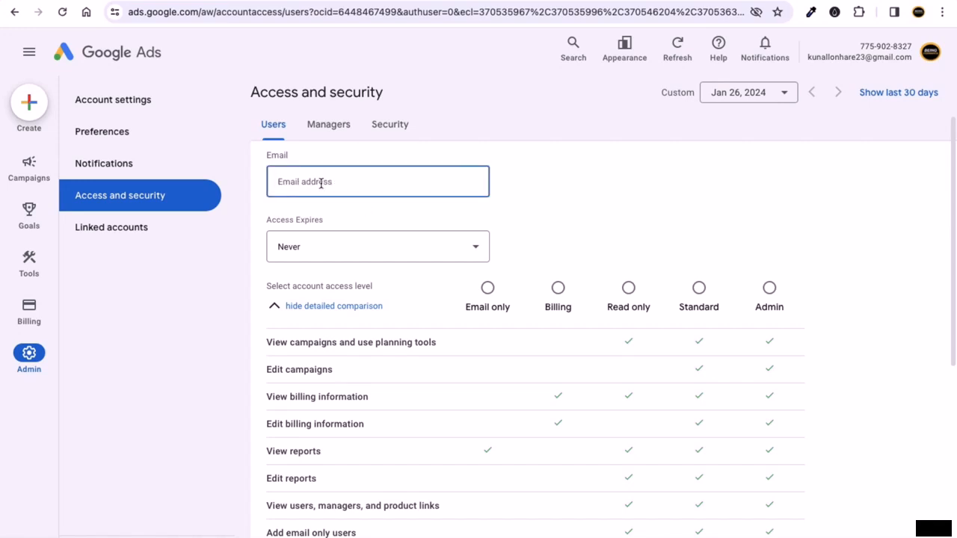
{"action": "left_click", "coordinate": [769, 287]}
{"action": "scroll", "coordinate": [606, 238], "scroll_direction": "down", "scroll_amount": 1}
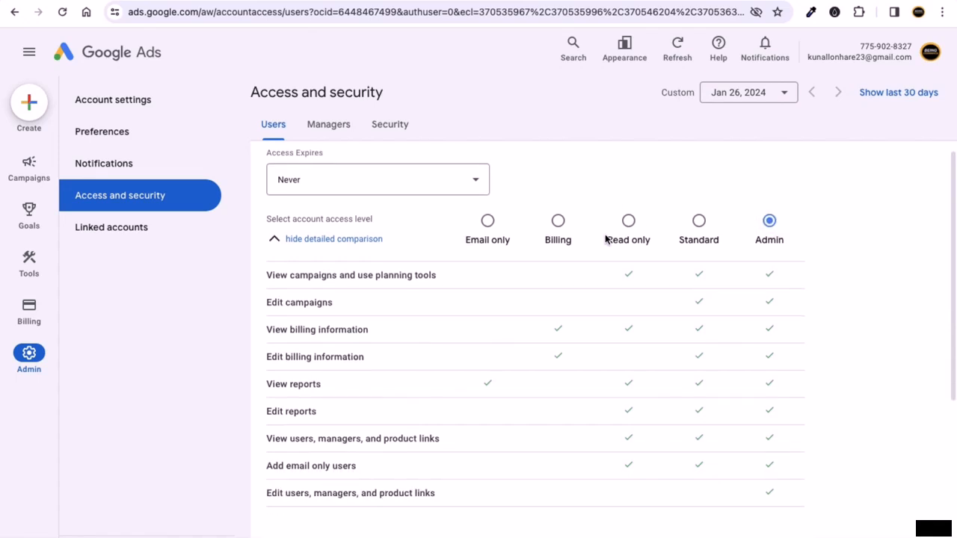
{"action": "scroll", "coordinate": [605, 237], "scroll_direction": "down", "scroll_amount": 1}
{"action": "scroll", "coordinate": [452, 359], "scroll_direction": "up", "scroll_amount": 3}
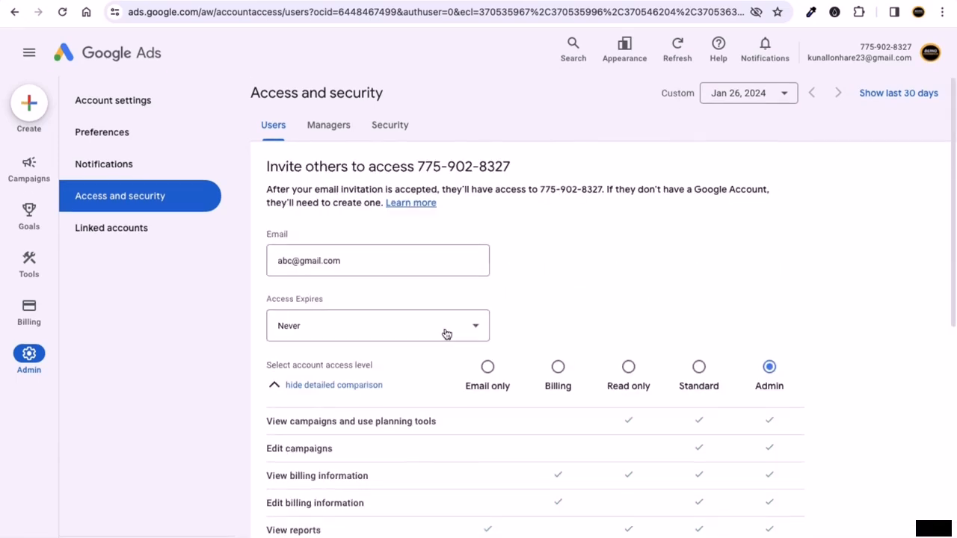
- Delete the entered address so the Email field is left empty
{"action": "left_click", "coordinate": [370, 267]}
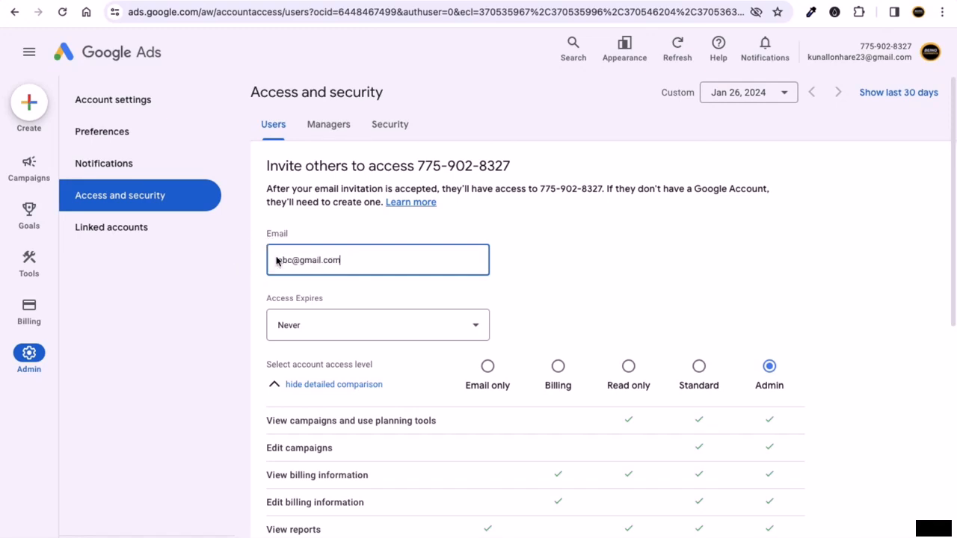
{"action": "key", "text": "BackSpace"}
{"action": "key", "text": "BackSpace"}
{"action": "key", "text": "BackSpace"}
{"action": "key", "text": "BackSpace"}
{"action": "key", "text": "BackSpace"}
{"action": "key", "text": "BackSpace"}
{"action": "key", "text": "BackSpace"}
{"action": "key", "text": "BackSpace"}
{"action": "left_click", "coordinate": [137, 302]}
- Open Linked accounts, glance at the Analytics and ChatGPT tabs, then return to Google Ads
{"action": "left_click", "coordinate": [127, 237]}
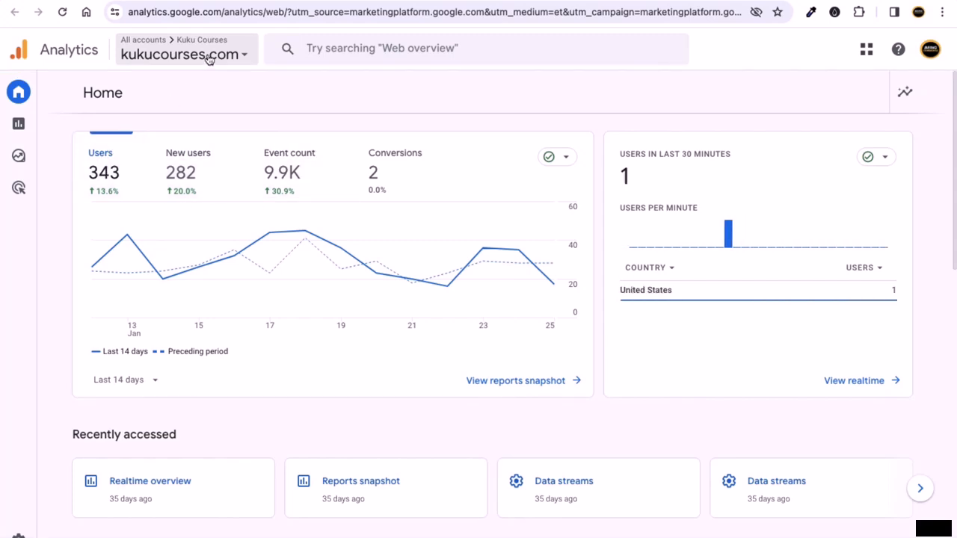
{"action": "mouse_move", "coordinate": [724, 230]}
{"action": "left_click", "coordinate": [246, 1]}
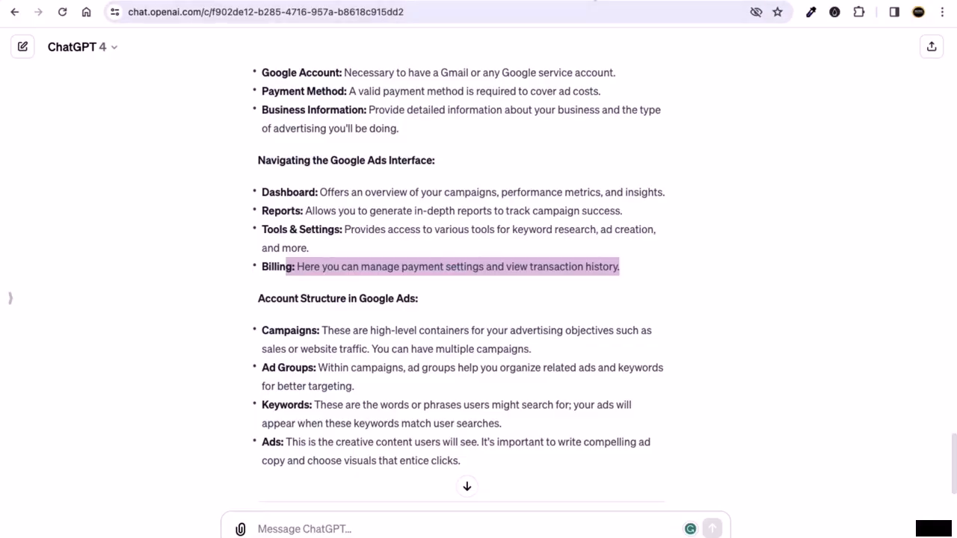
{"action": "left_click", "coordinate": [388, 1]}
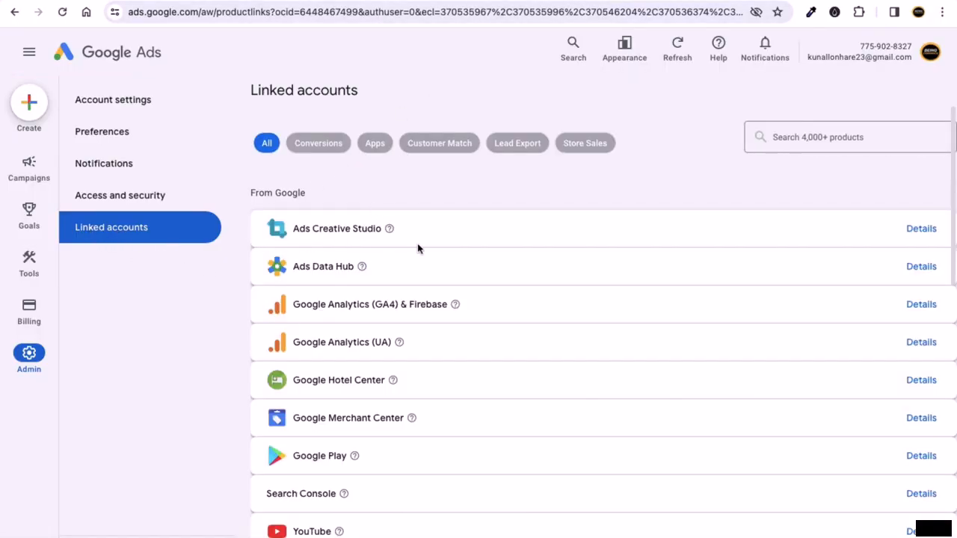
{"action": "scroll", "coordinate": [418, 248], "scroll_direction": "down", "scroll_amount": 2}
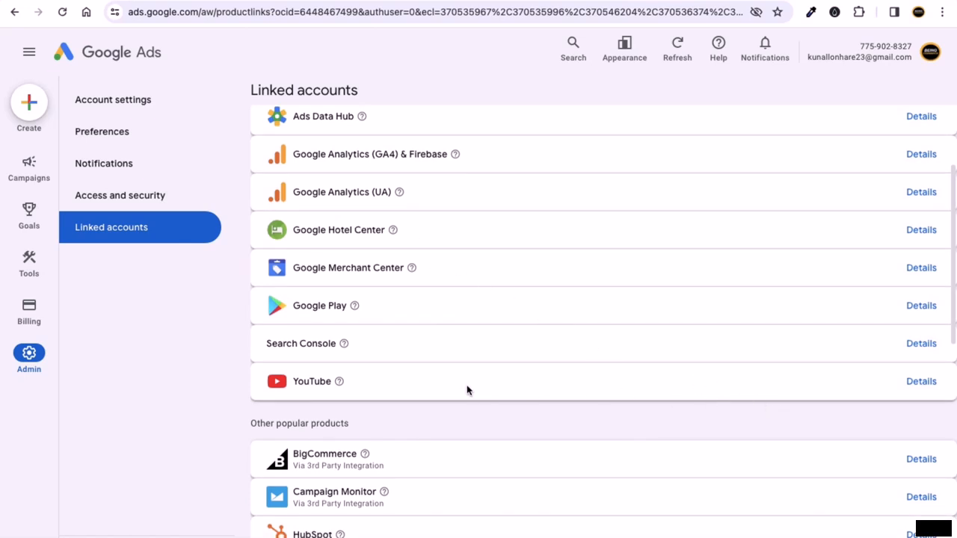
{"action": "scroll", "coordinate": [332, 386], "scroll_direction": "up", "scroll_amount": 2}
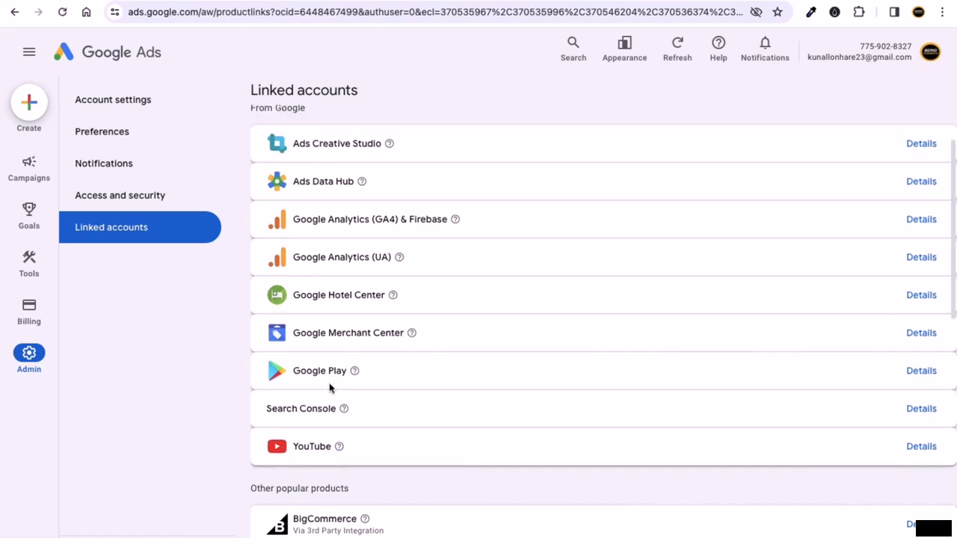
{"action": "left_click", "coordinate": [378, 2]}
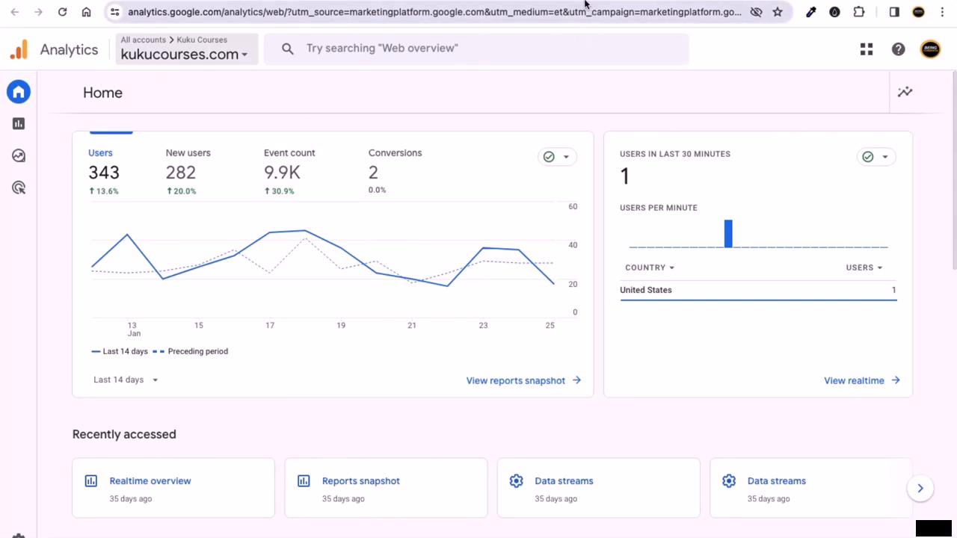
{"action": "left_click", "coordinate": [434, 1]}
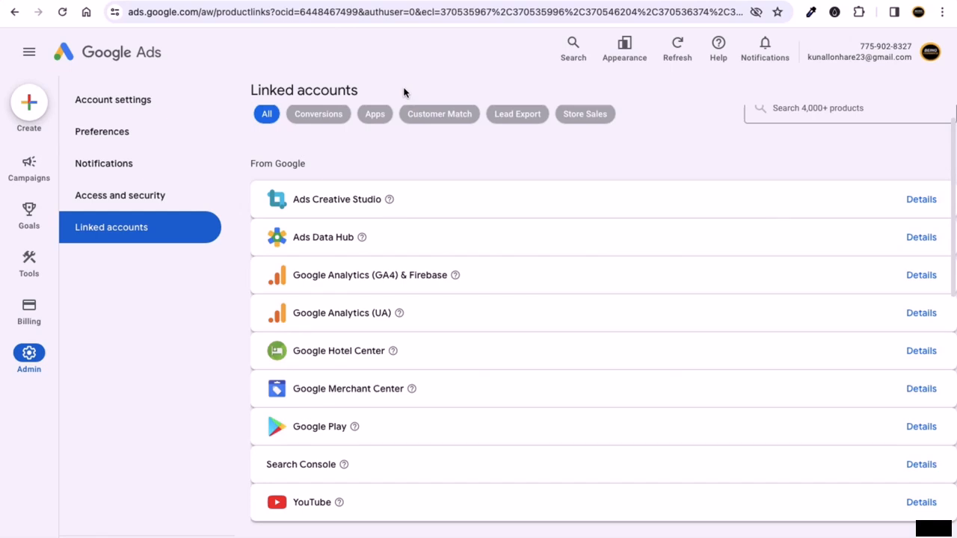
{"action": "left_click", "coordinate": [370, 1]}
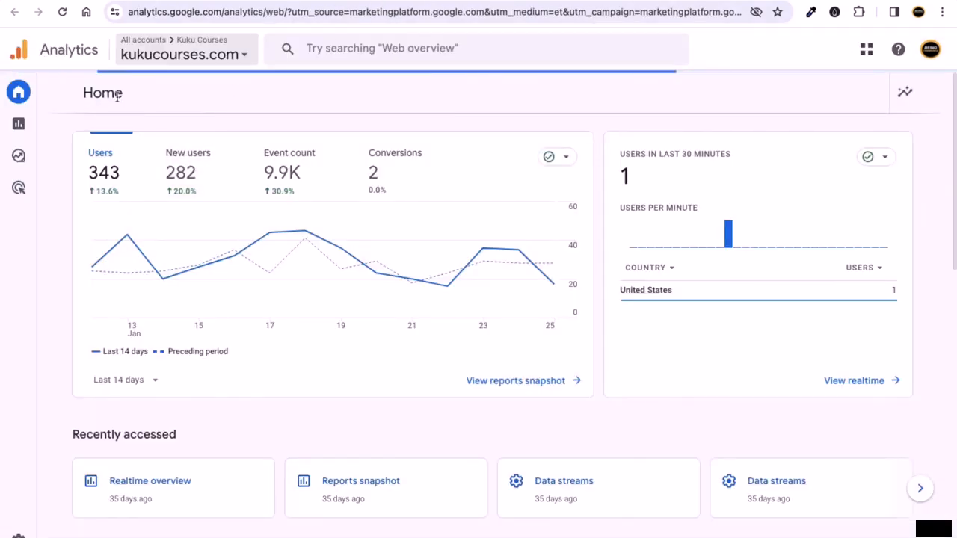
{"action": "left_click", "coordinate": [553, 1]}
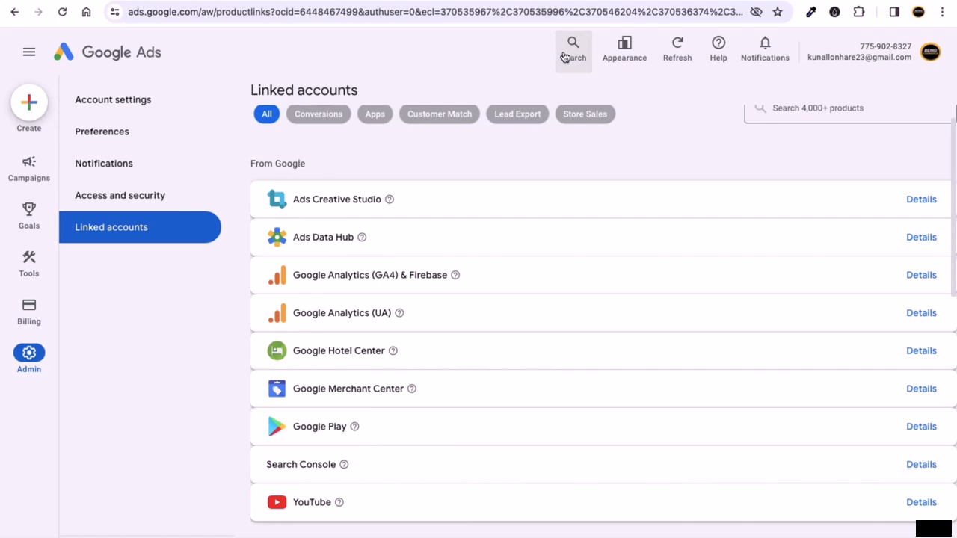
- Open and close the Appearance menu, refresh Linked accounts, and bring up Quick help
{"action": "left_click", "coordinate": [624, 45]}
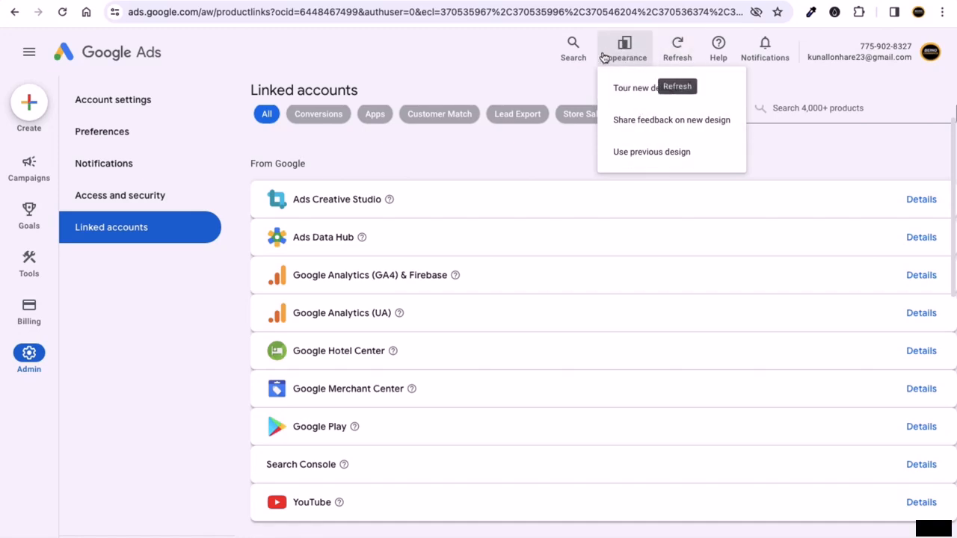
{"action": "left_click", "coordinate": [680, 46]}
{"action": "left_click", "coordinate": [679, 47]}
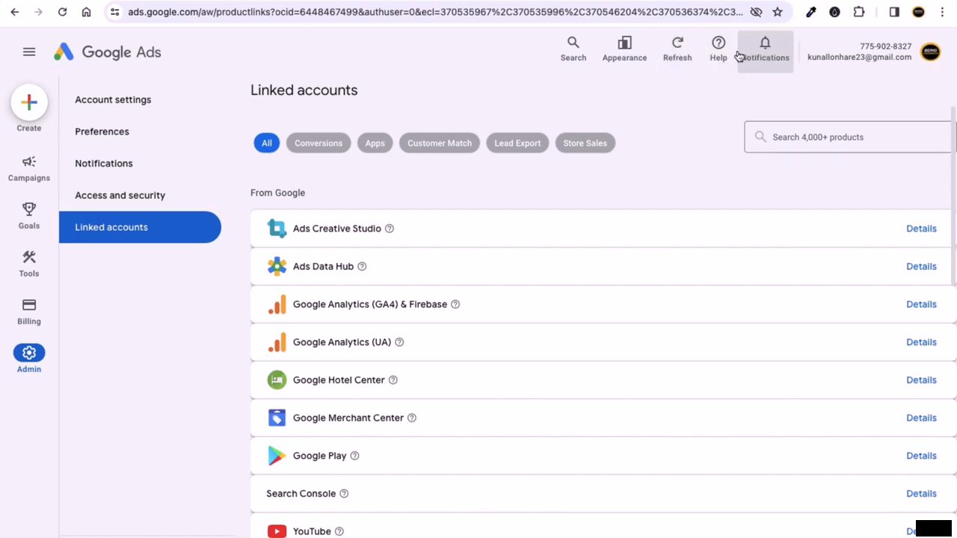
{"action": "left_click", "coordinate": [716, 66]}
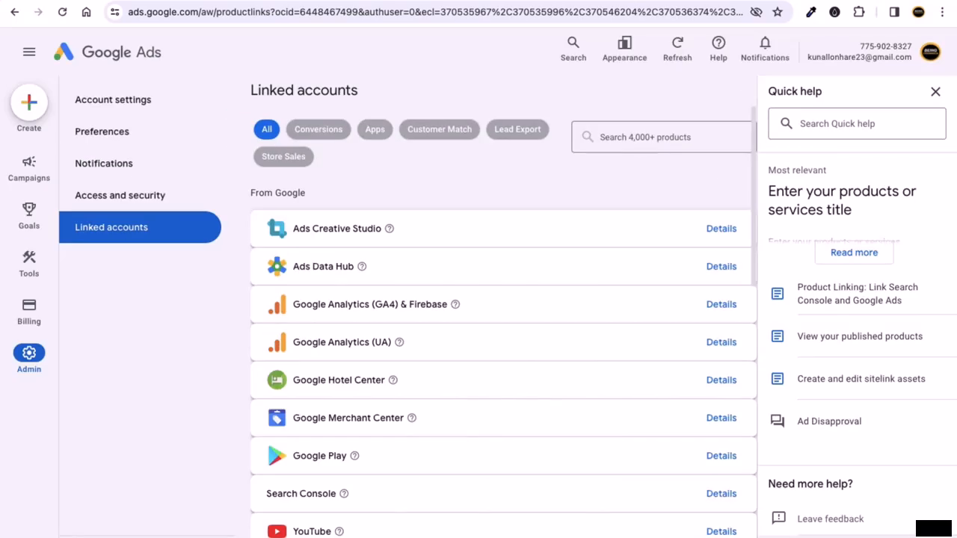
- In Contact us, submit the description 'dsdsadsadsad' and choose Other as the issue
{"action": "left_click", "coordinate": [830, 537]}
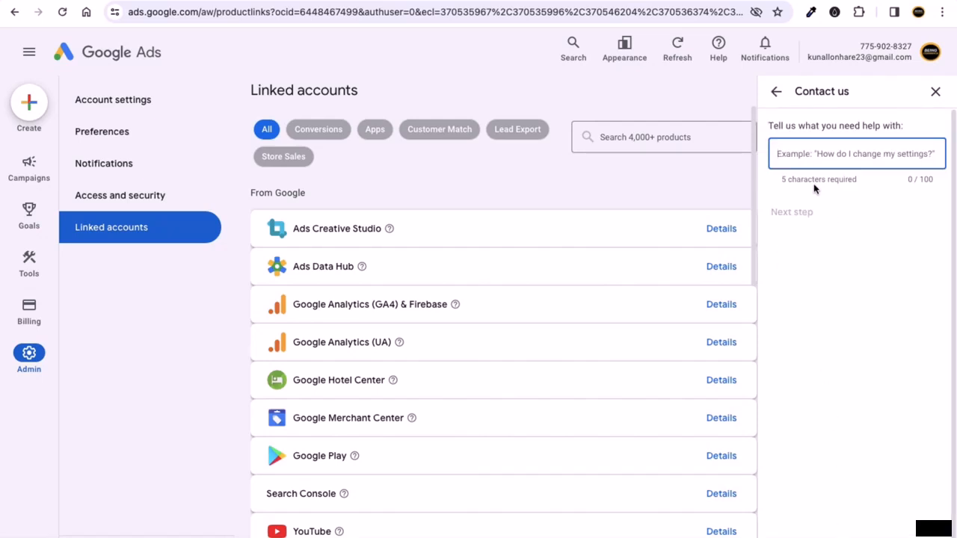
{"action": "type", "text": "dsdsadsadsad"}
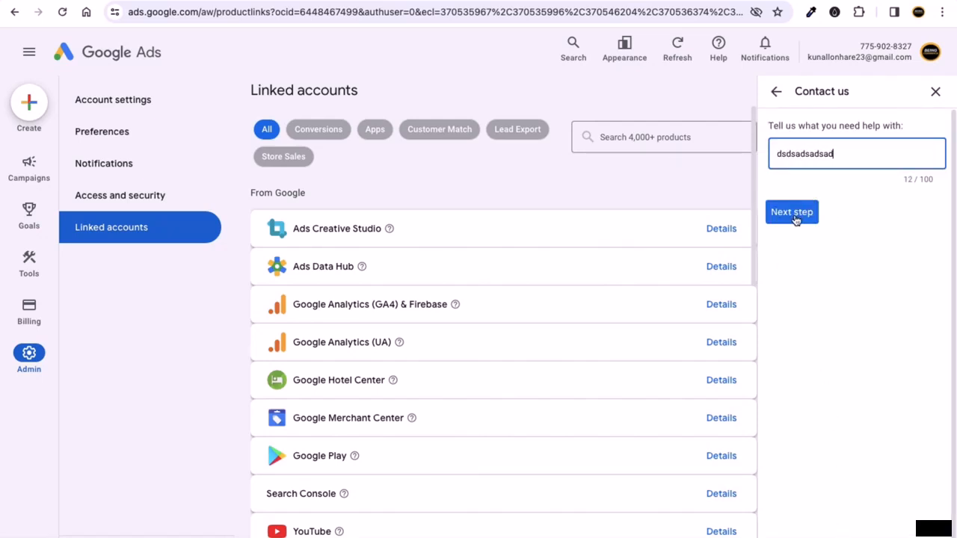
{"action": "left_click", "coordinate": [793, 216]}
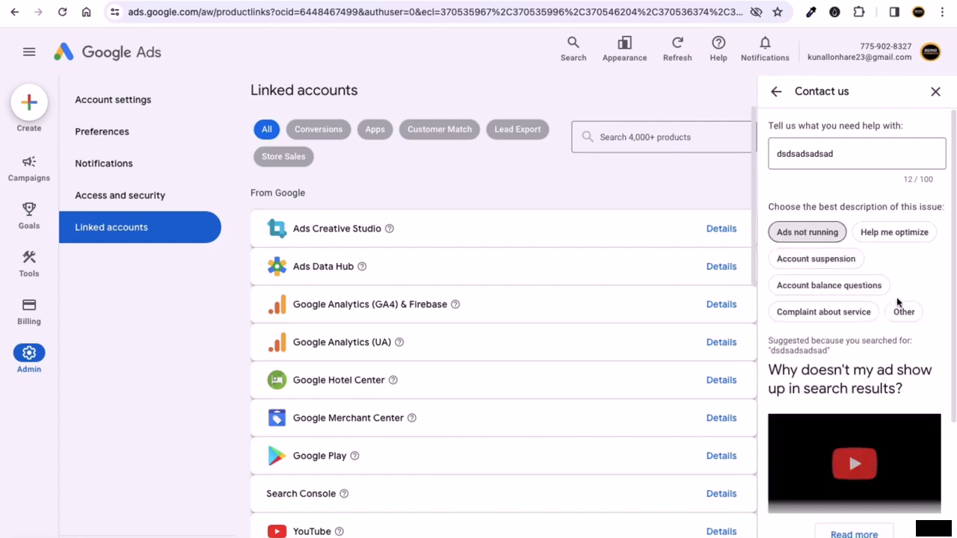
{"action": "scroll", "coordinate": [898, 301], "scroll_direction": "down", "scroll_amount": 2}
{"action": "scroll", "coordinate": [903, 320], "scroll_direction": "down", "scroll_amount": 2}
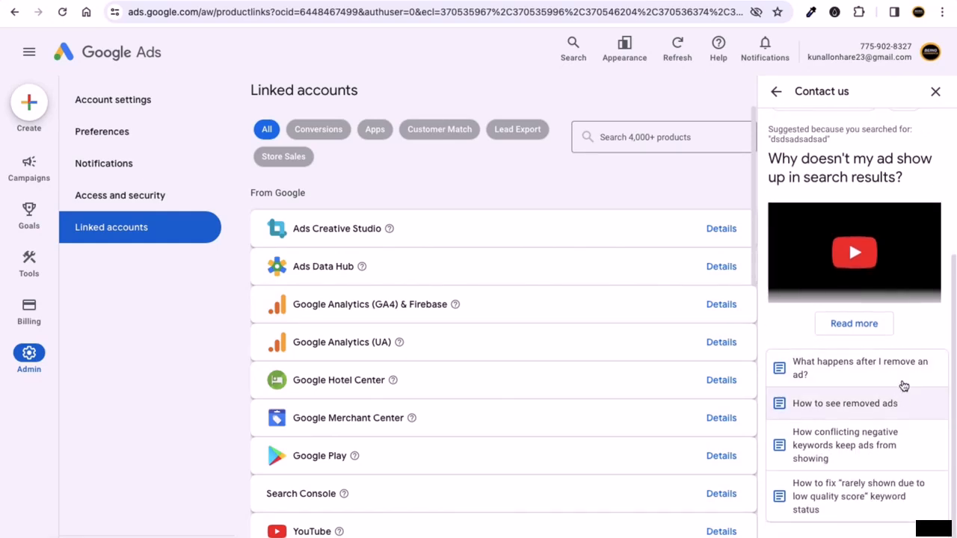
{"action": "scroll", "coordinate": [859, 381], "scroll_direction": "up", "scroll_amount": 4}
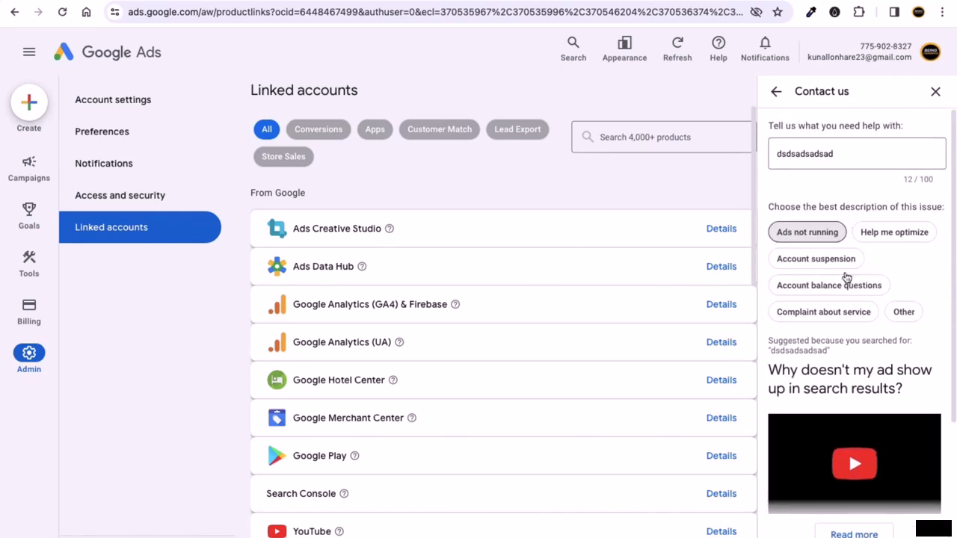
{"action": "left_click", "coordinate": [901, 312]}
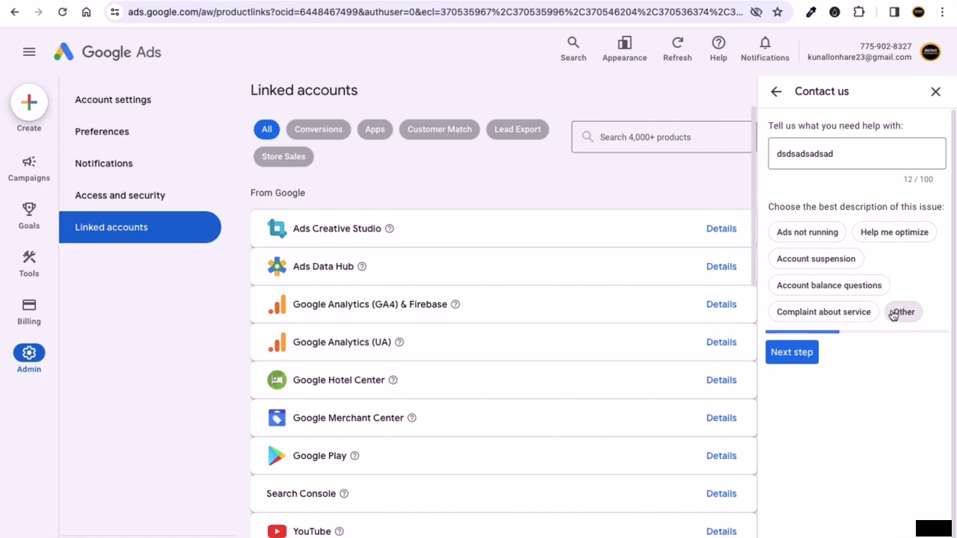
{"action": "left_click", "coordinate": [801, 359]}
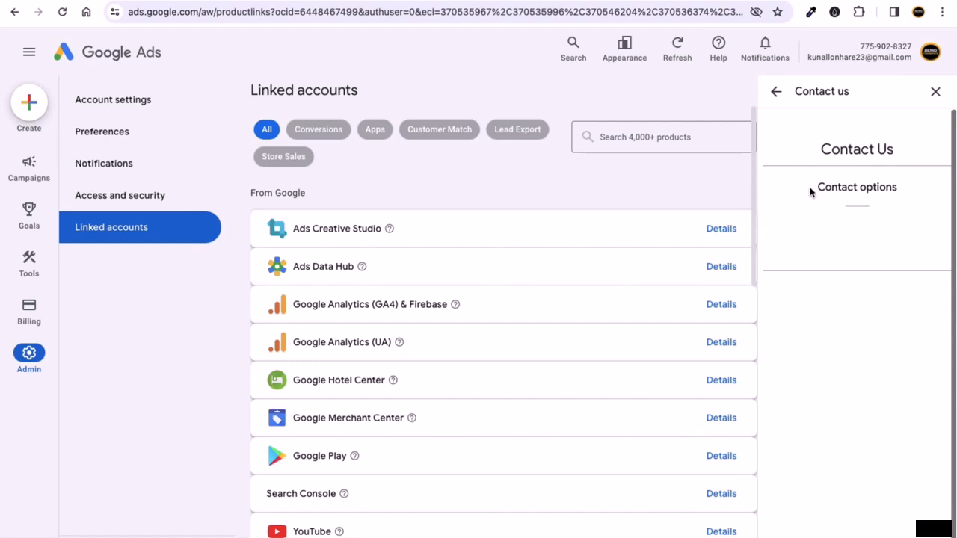
- Pick this account's customer ID in the Customer ID dropdown
{"action": "left_click", "coordinate": [871, 257]}
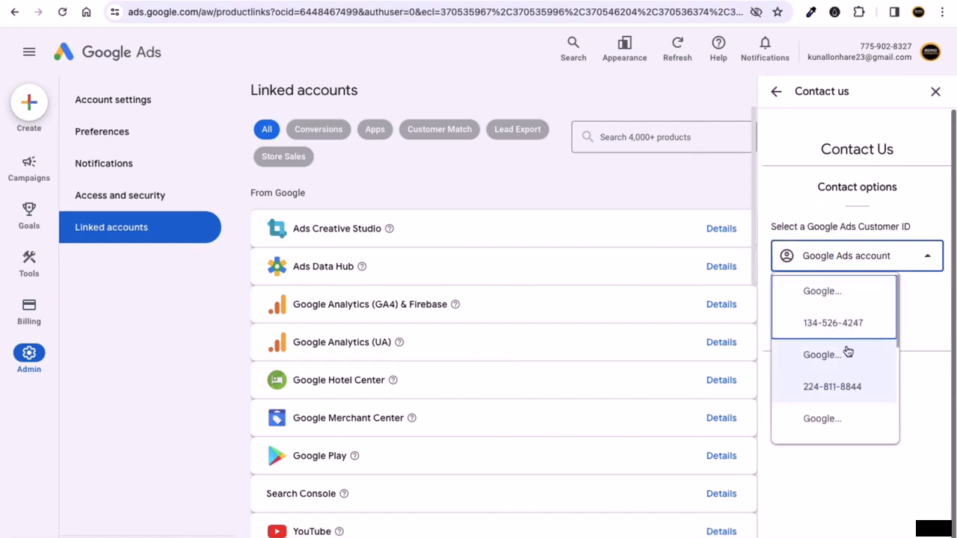
{"action": "scroll", "coordinate": [841, 362], "scroll_direction": "down", "scroll_amount": 3}
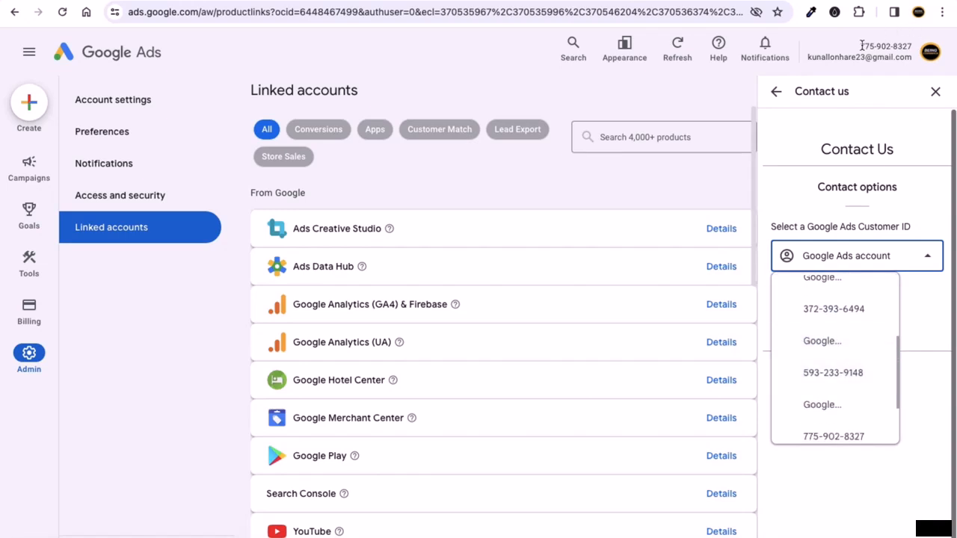
{"action": "left_click_drag", "start_coordinate": [861, 45], "coordinate": [890, 45]}
{"action": "left_click", "coordinate": [861, 437]}
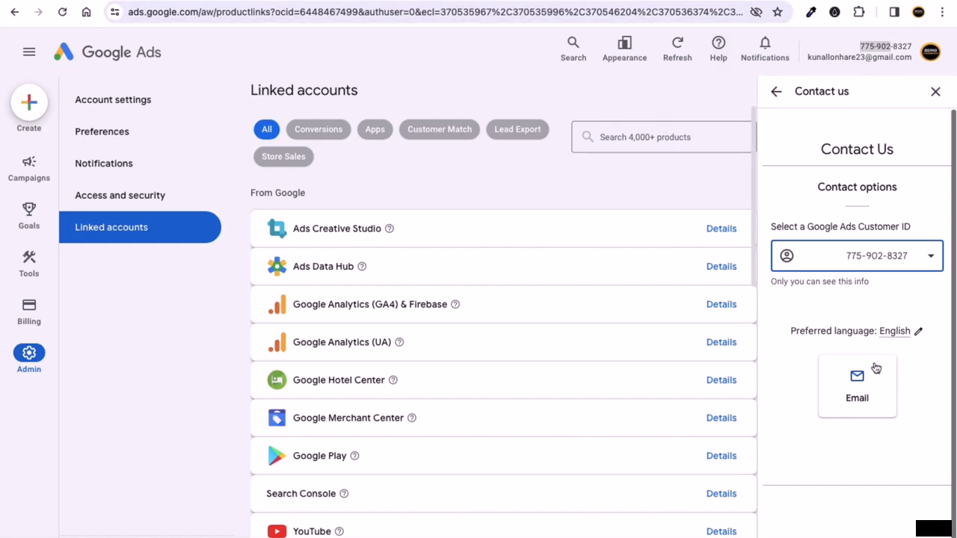
- Close Quick help, confirm notifications are all caught up, and open Campaigns Overview
{"action": "left_click", "coordinate": [935, 93]}
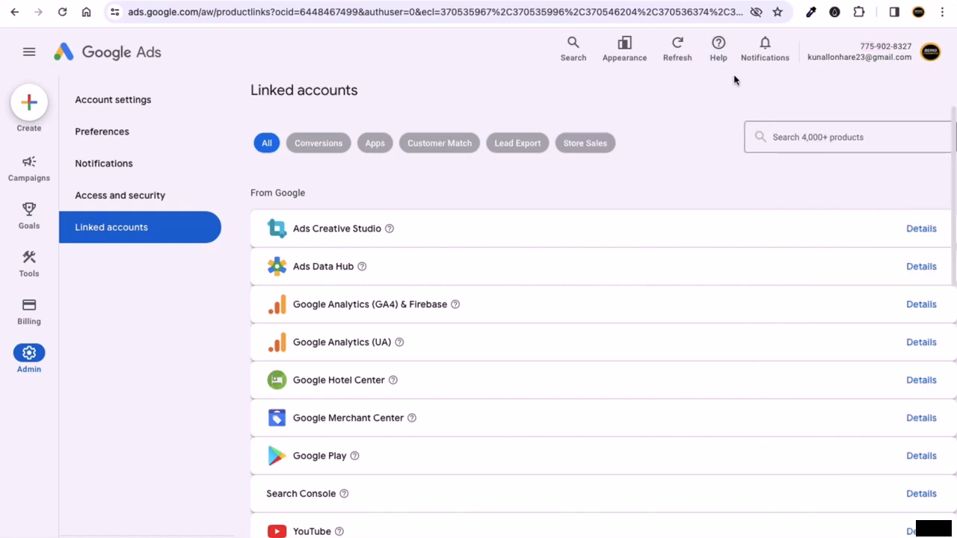
{"action": "left_click", "coordinate": [763, 45]}
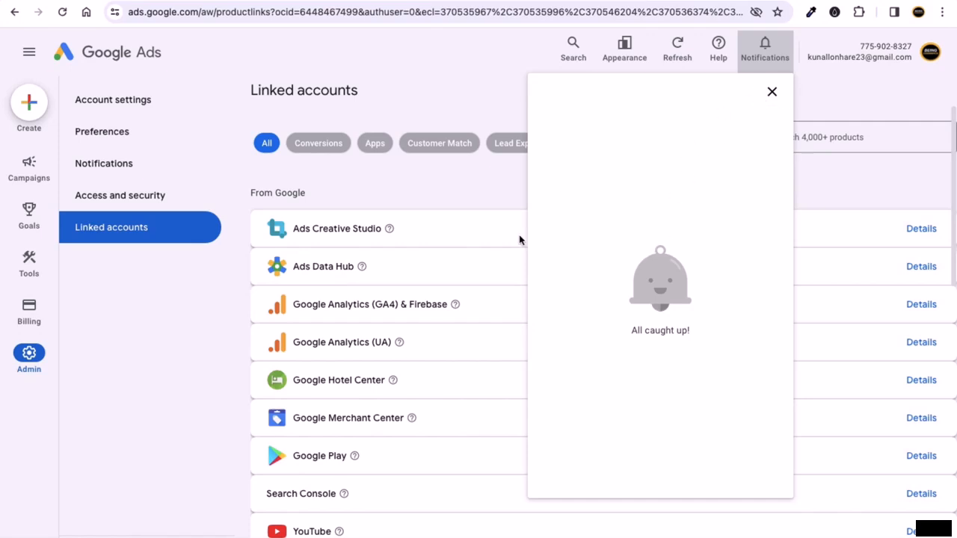
{"action": "left_click", "coordinate": [772, 92]}
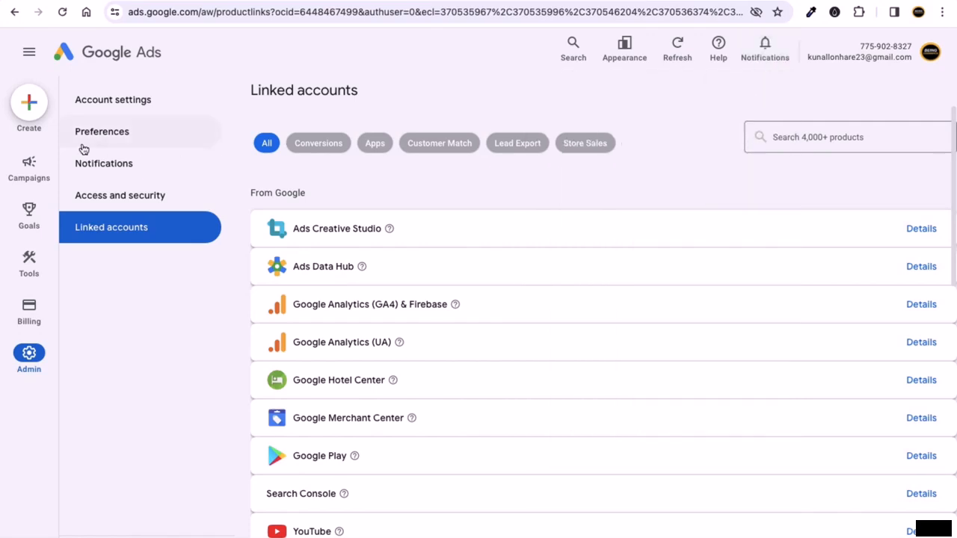
{"action": "mouse_move", "coordinate": [25, 146]}
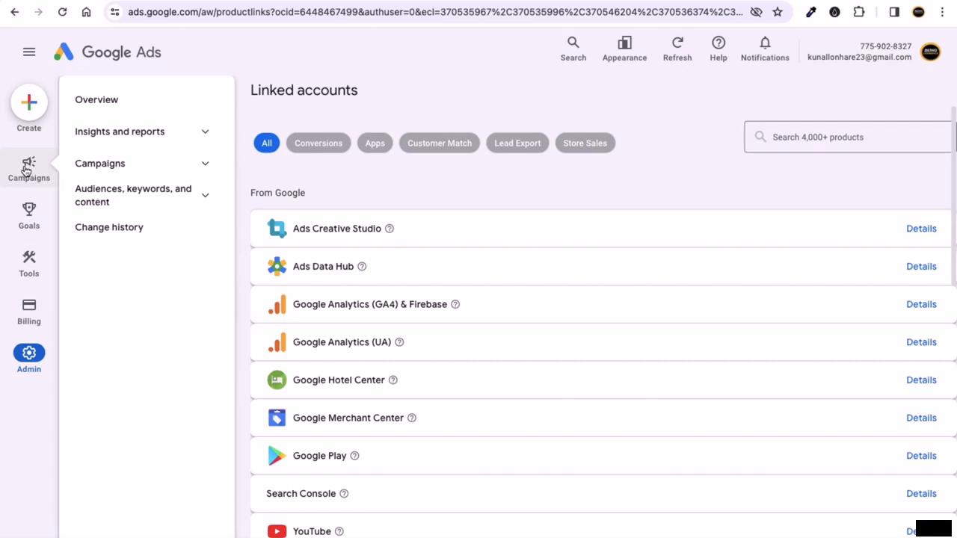
{"action": "left_click", "coordinate": [107, 110]}
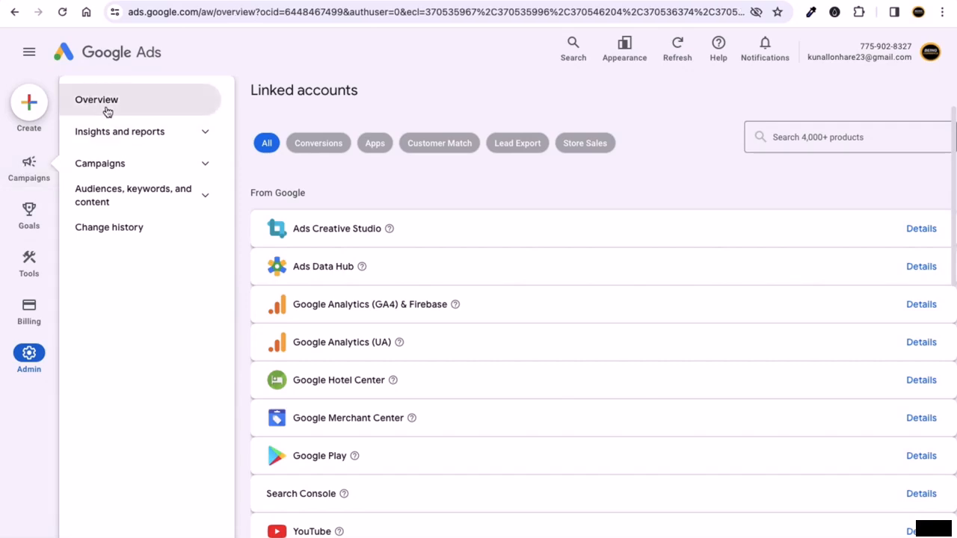